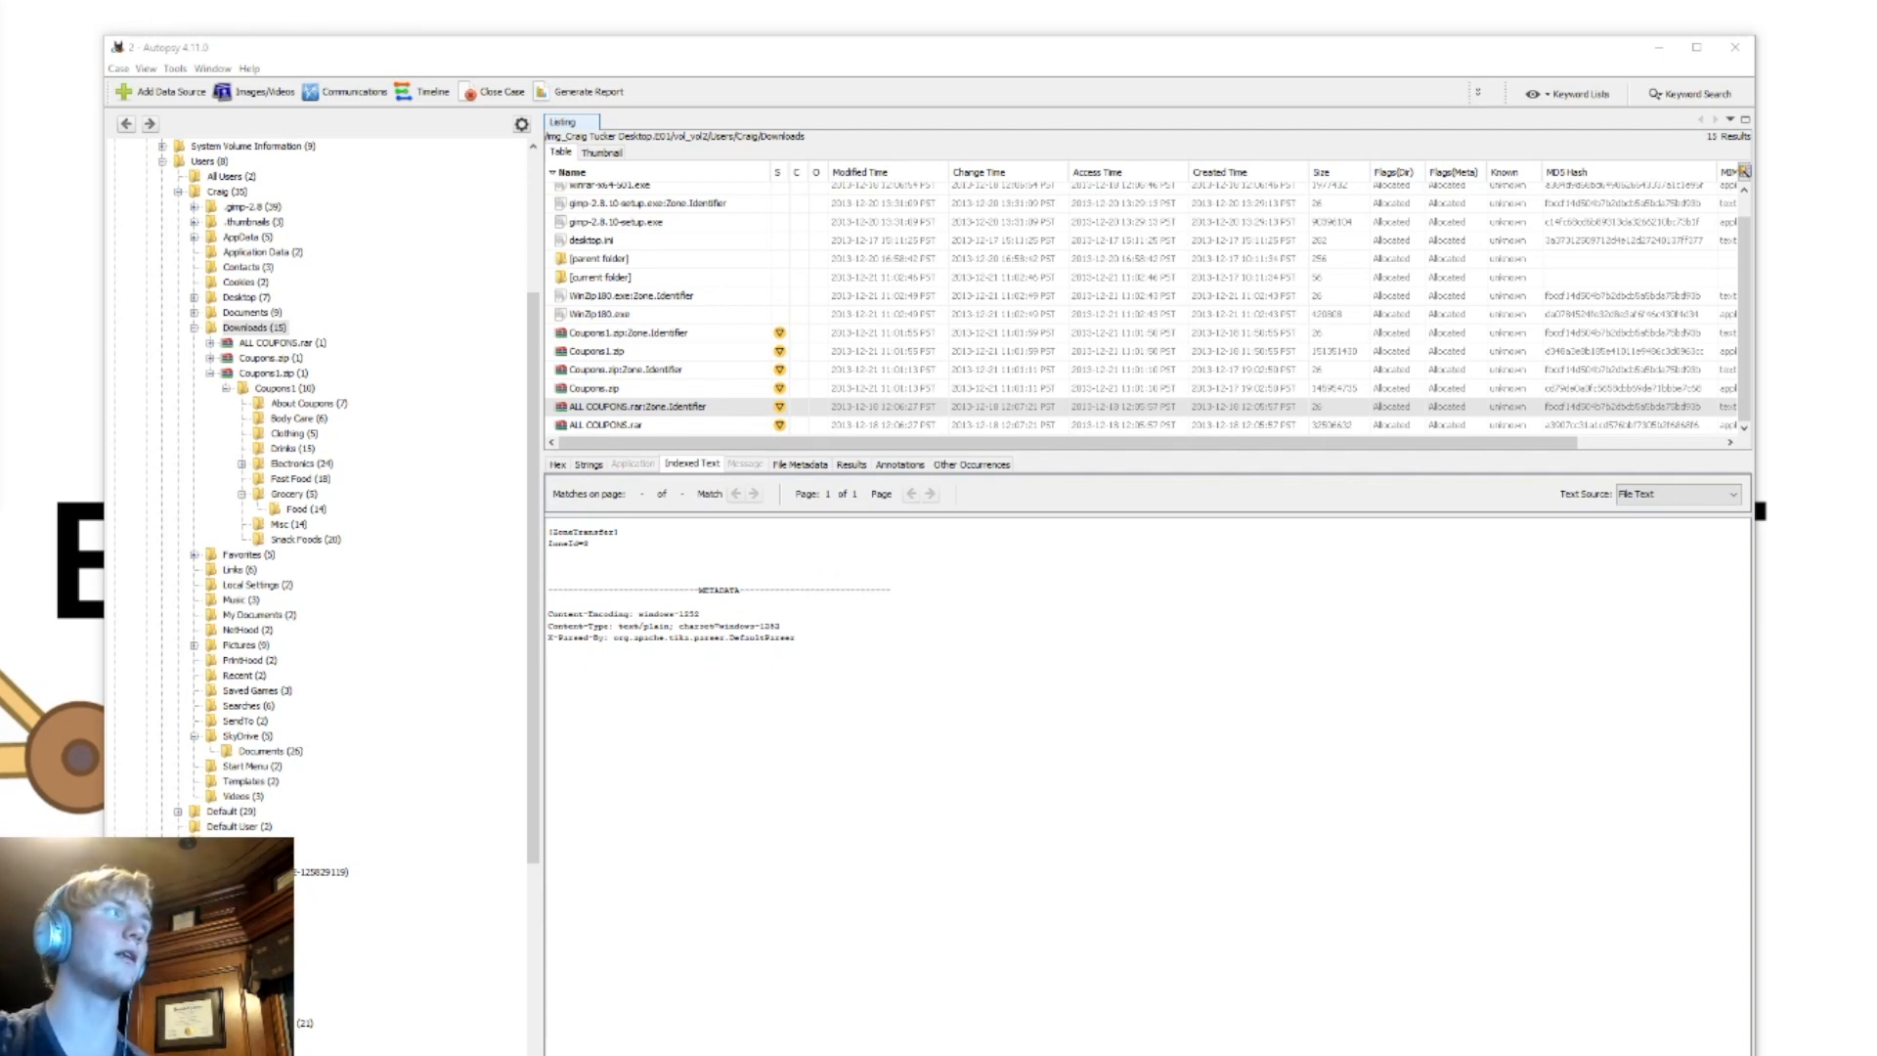
Step: Collapse the Downloads and Users folders, and open the user's SID folder inside $Recycle.Bin on vol2
click(205, 329)
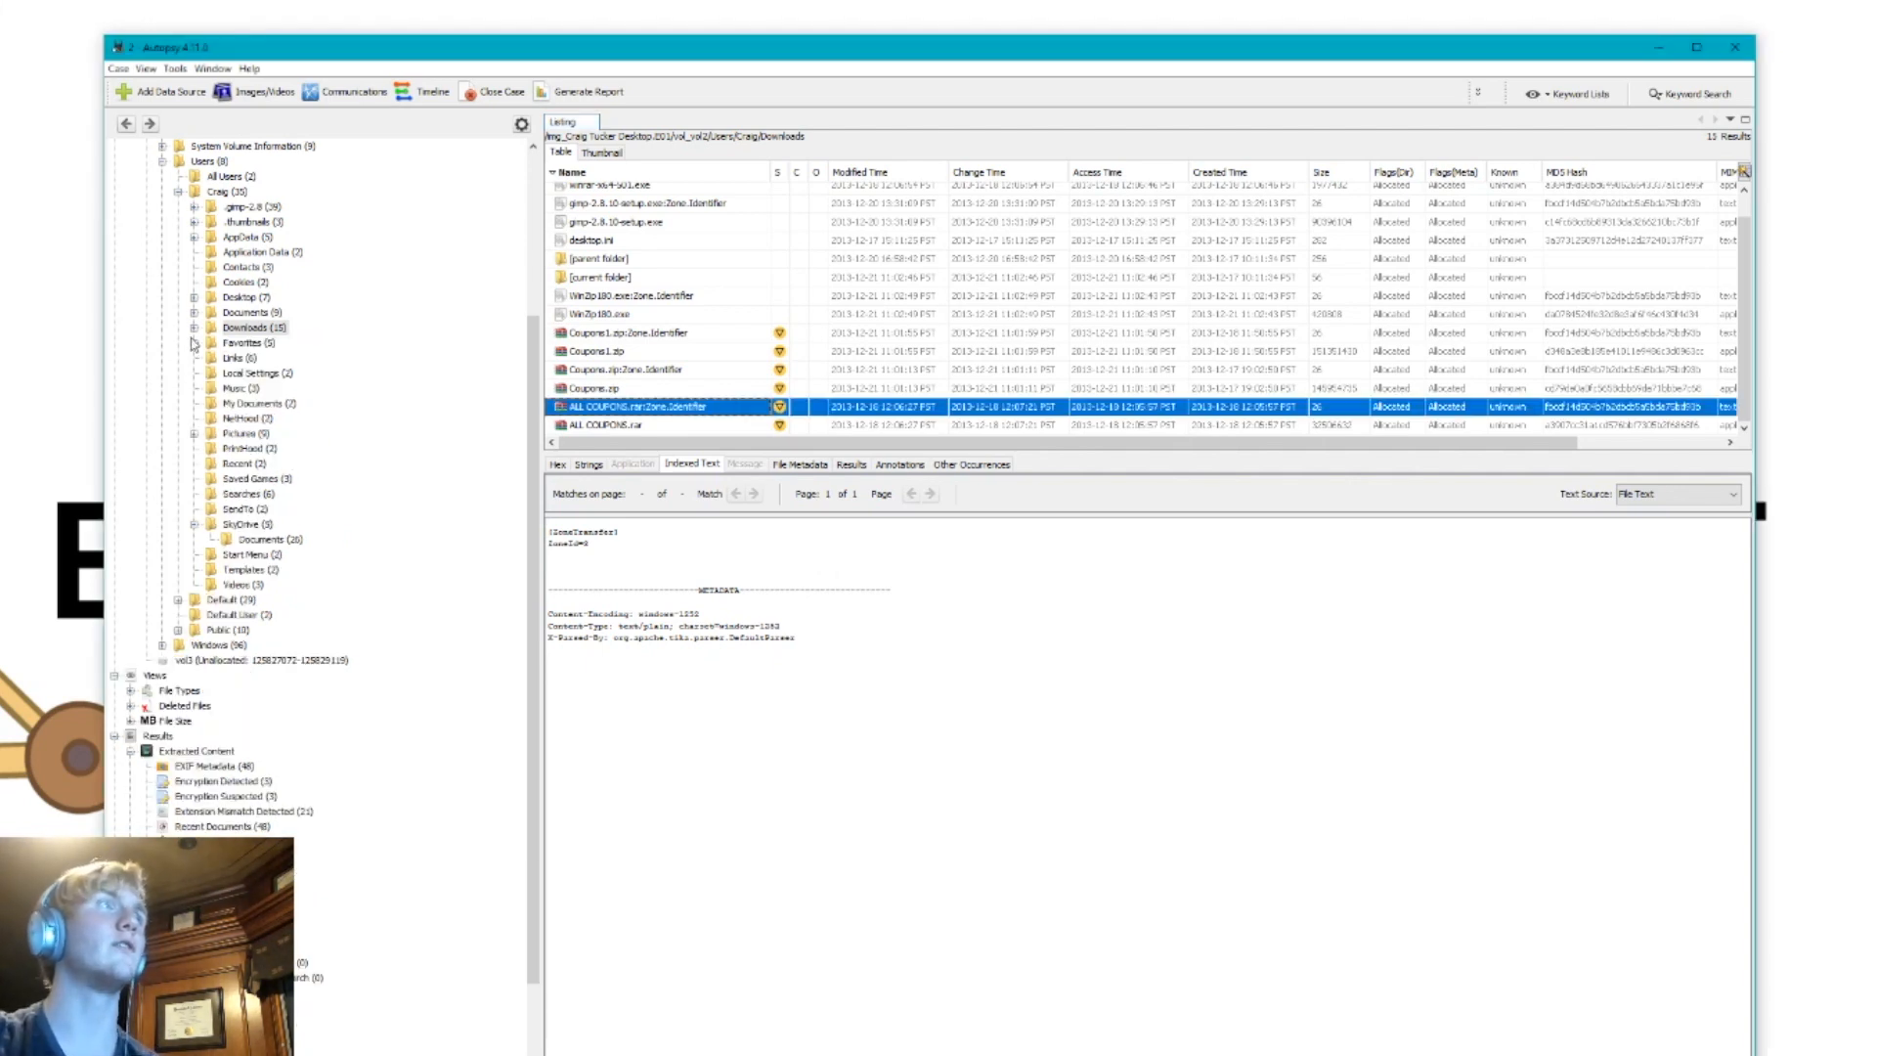
scroll(185, 381, up, 5)
click(163, 390)
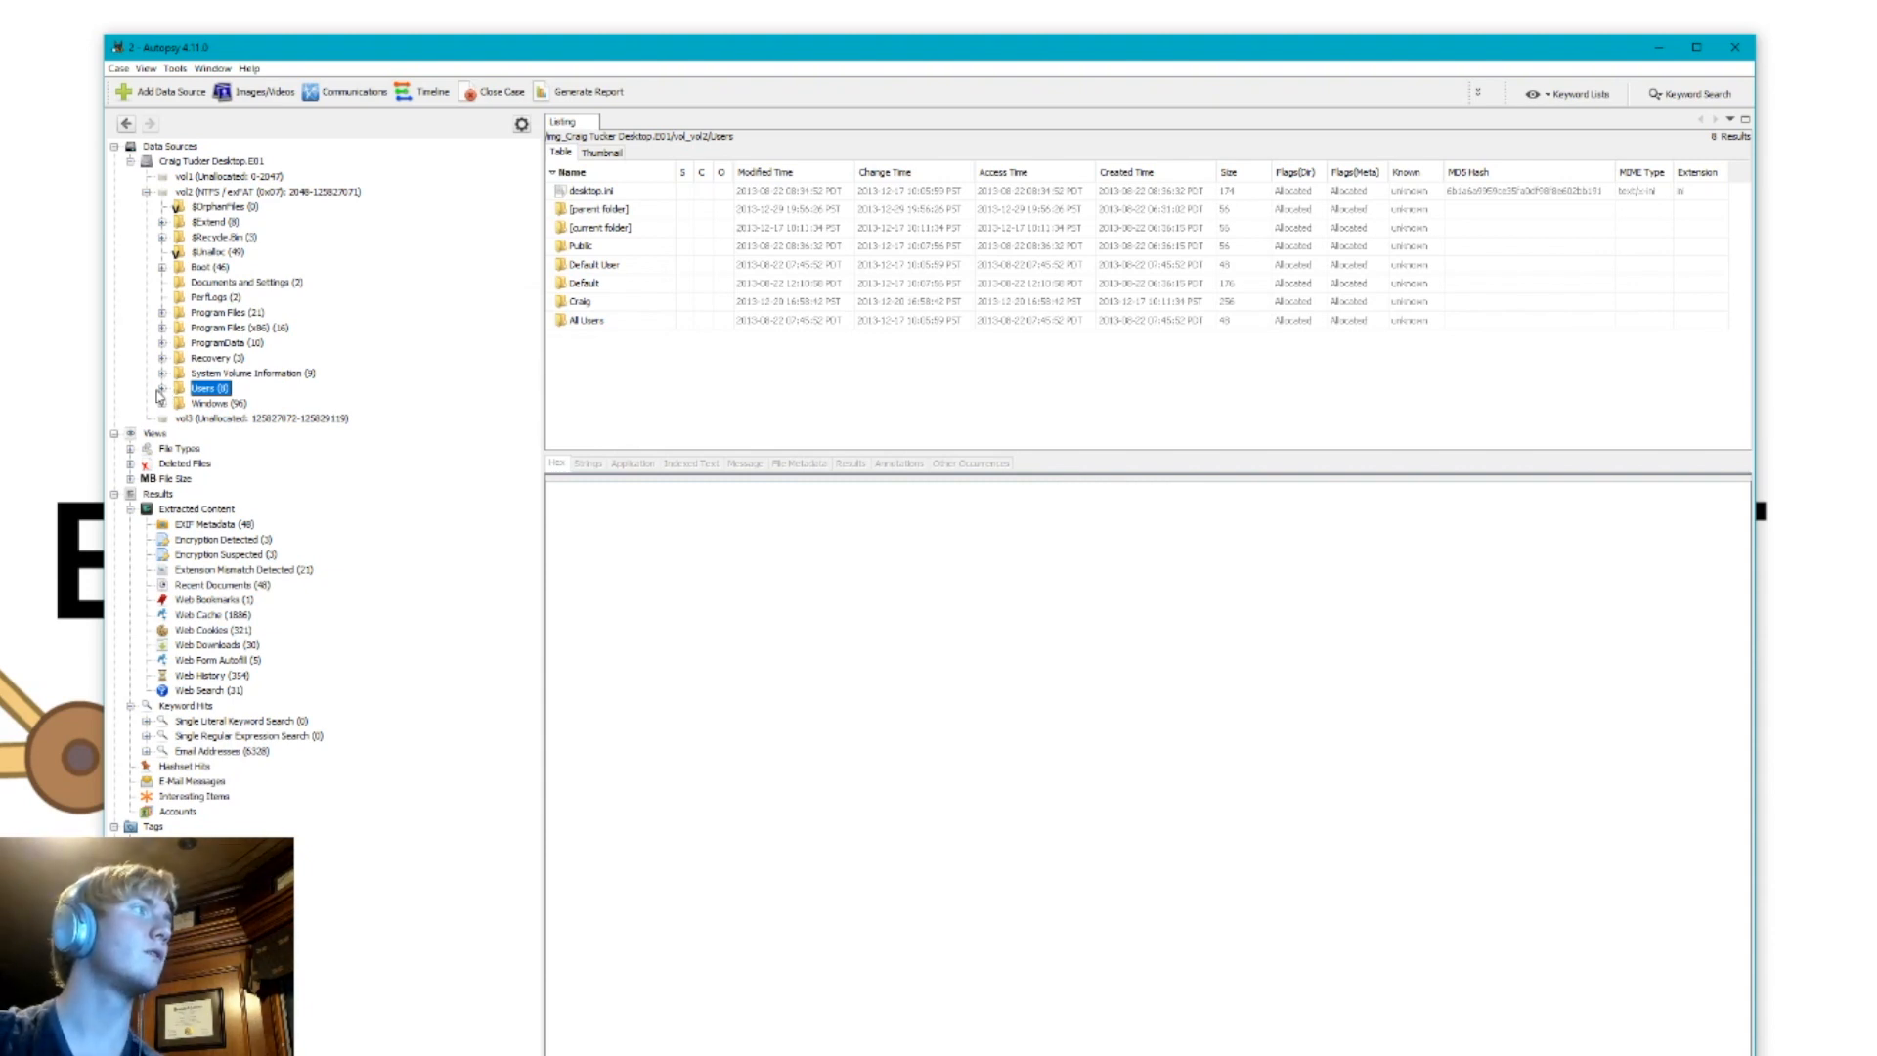
click(162, 236)
click(217, 255)
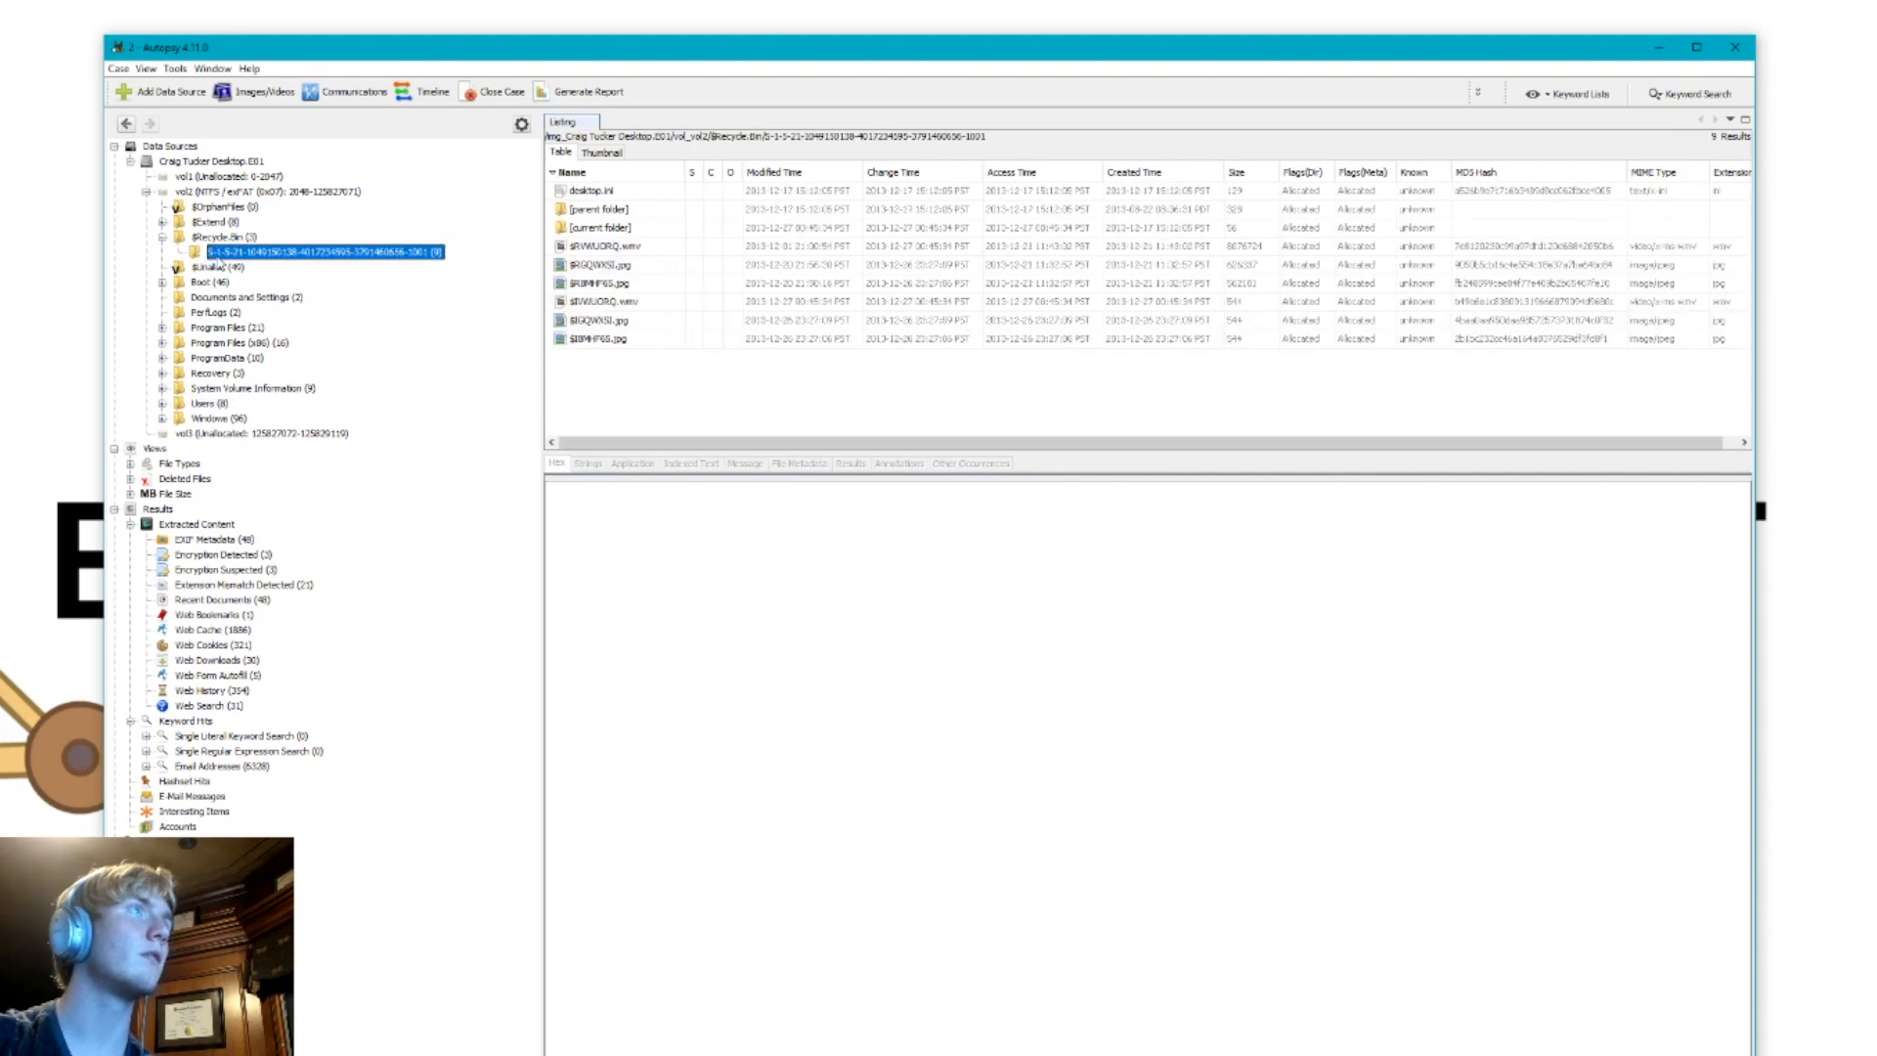
Step: Preview the deleted $R video, the $R pictures and the WMV's $I record in the Recycle Bin folder
click(623, 249)
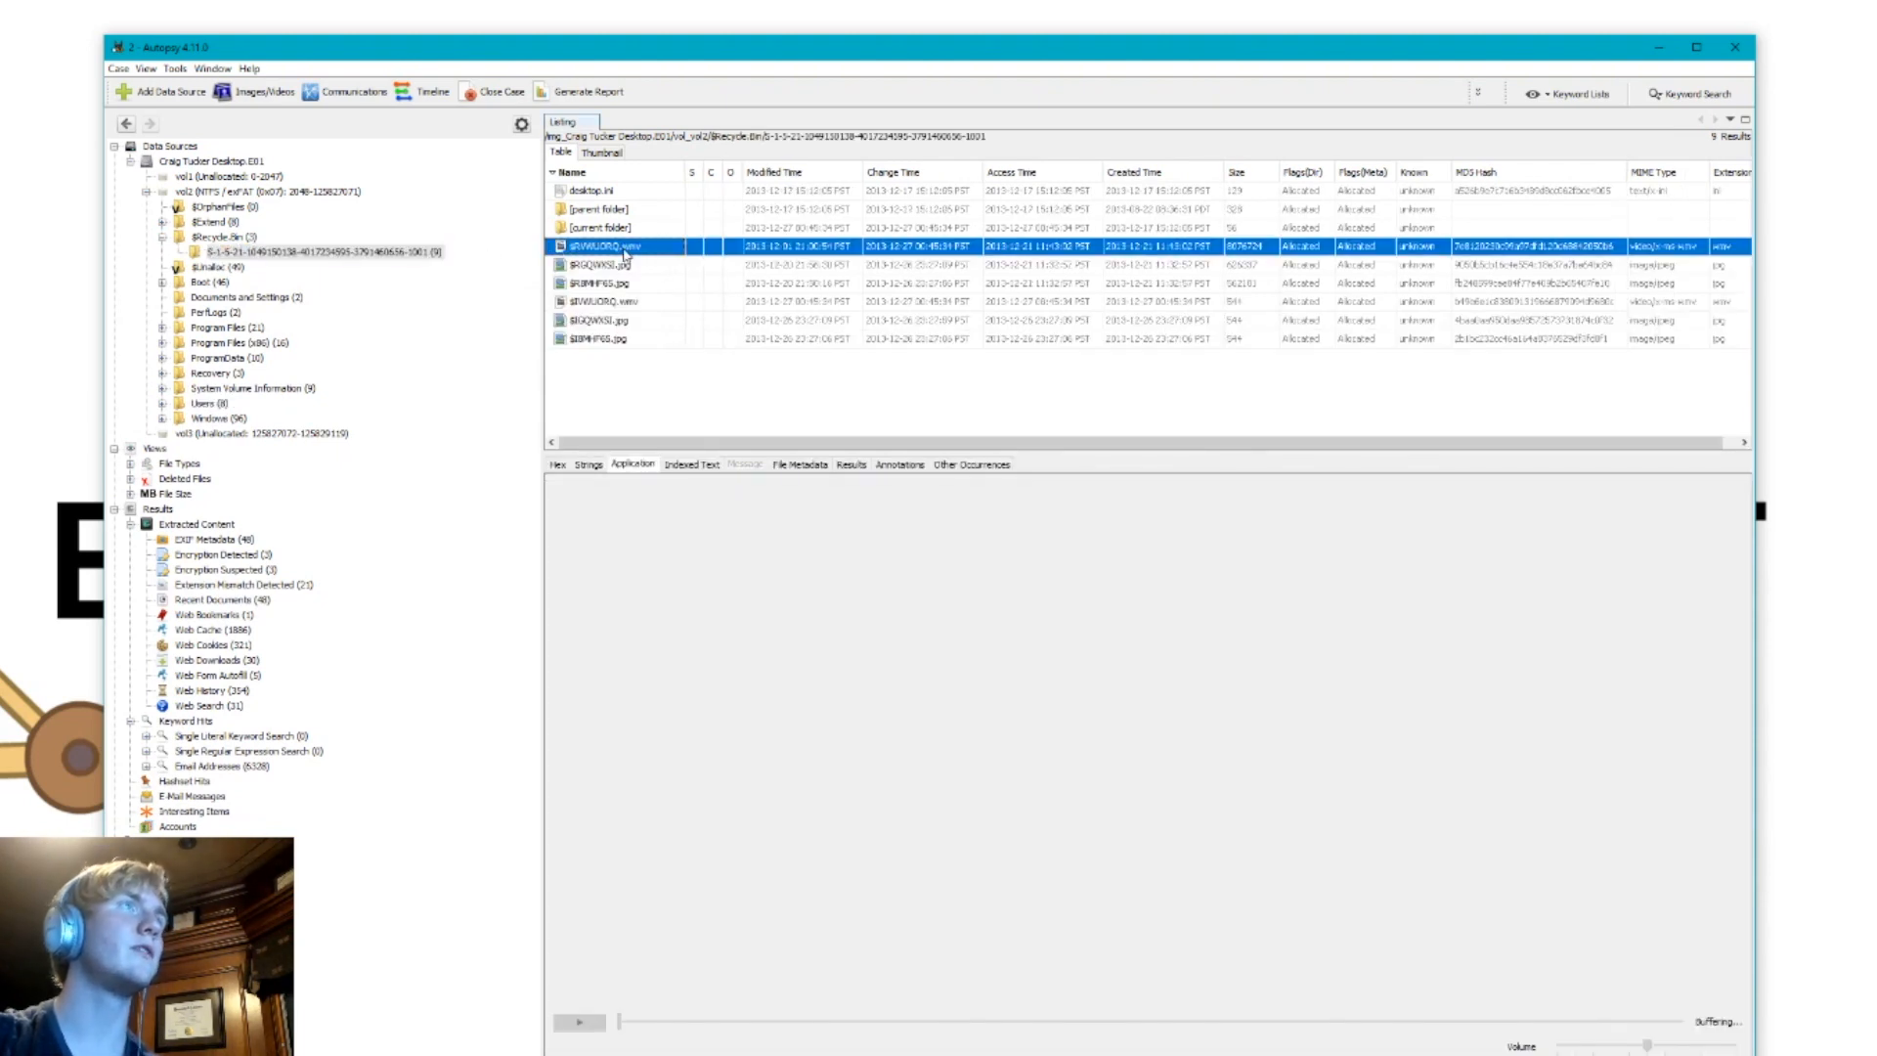
click(598, 264)
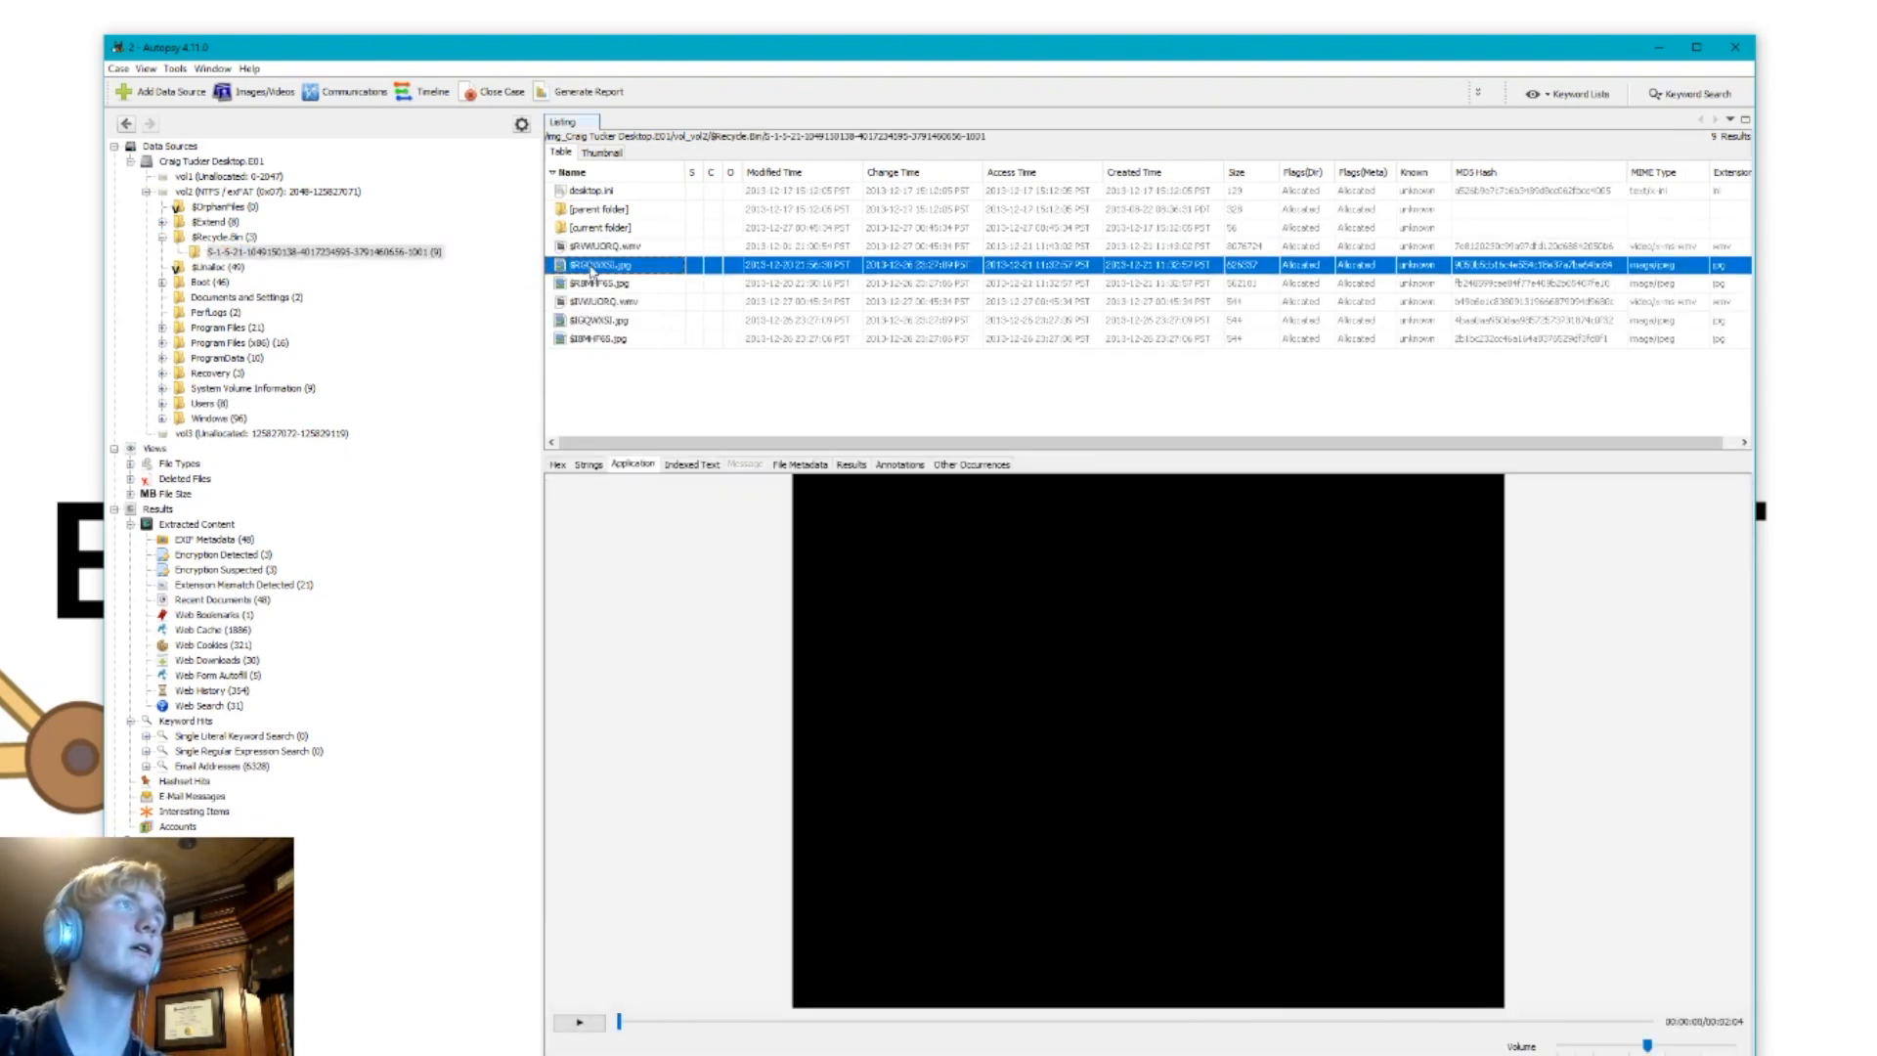
click(601, 284)
click(605, 303)
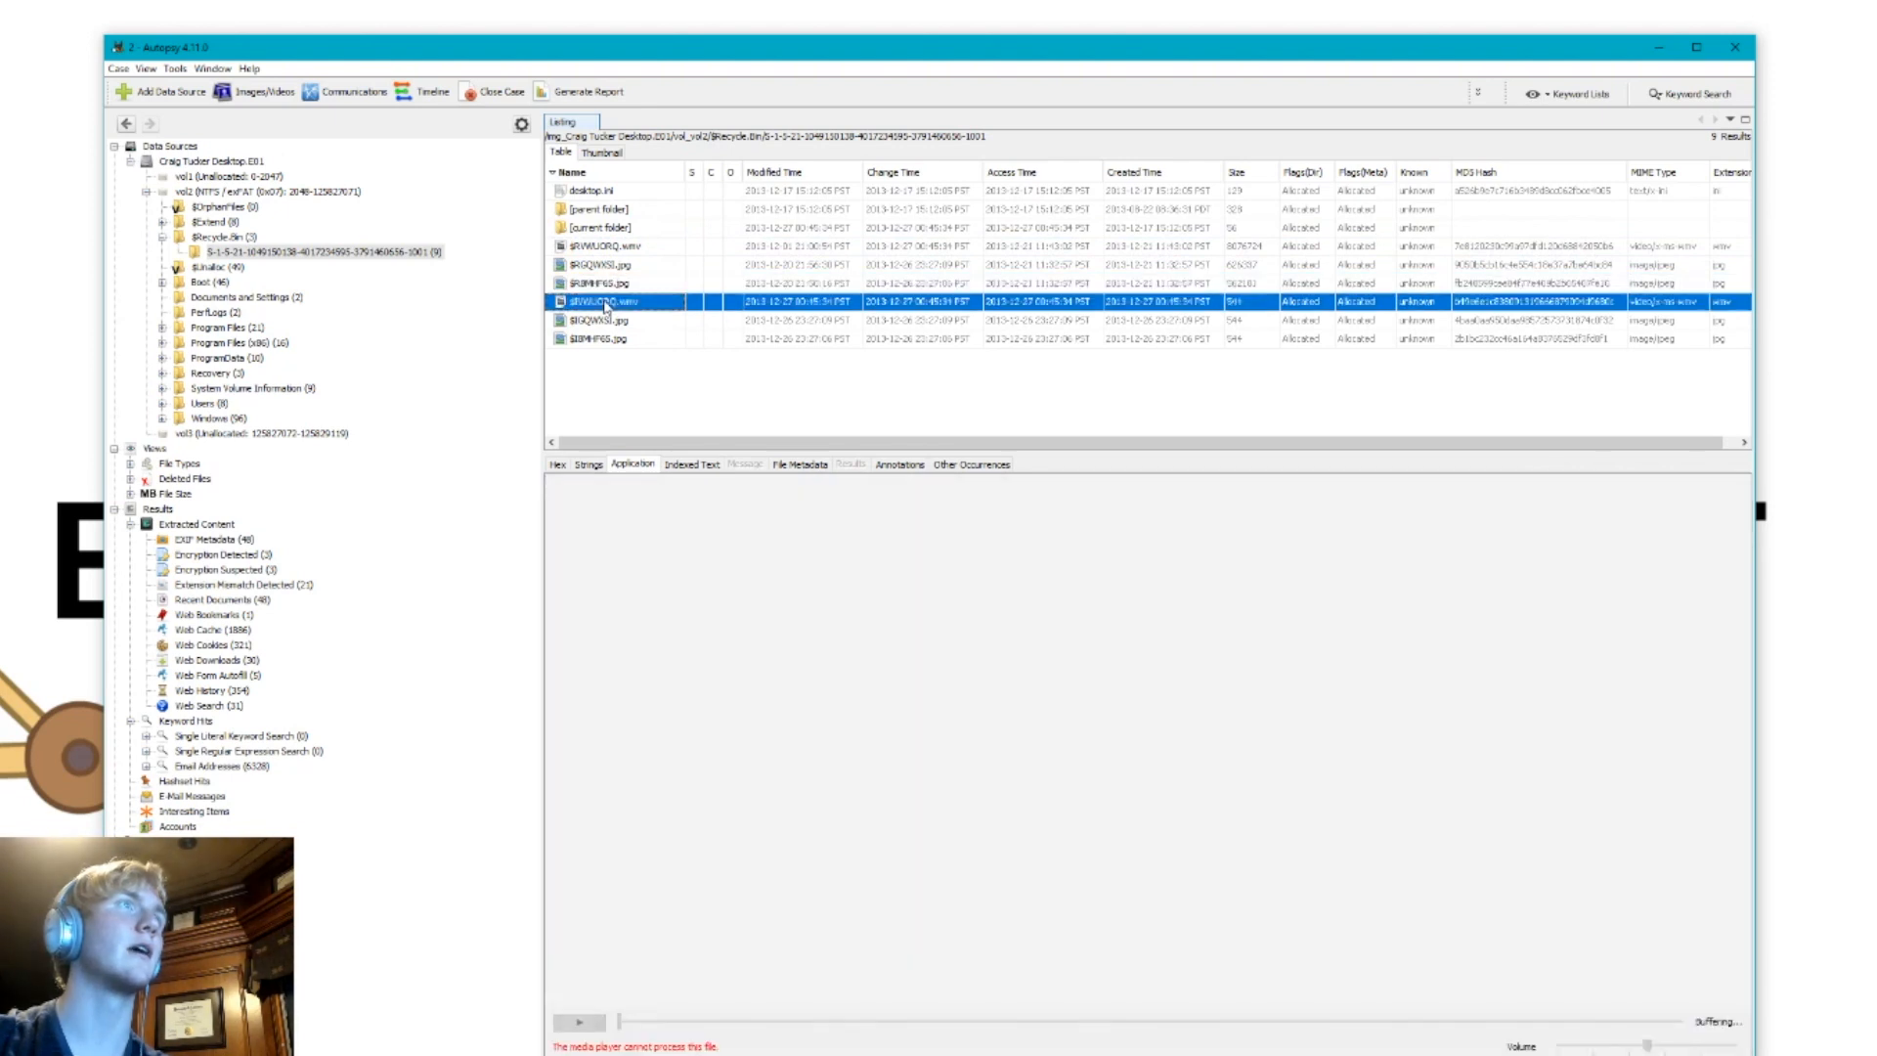
click(601, 282)
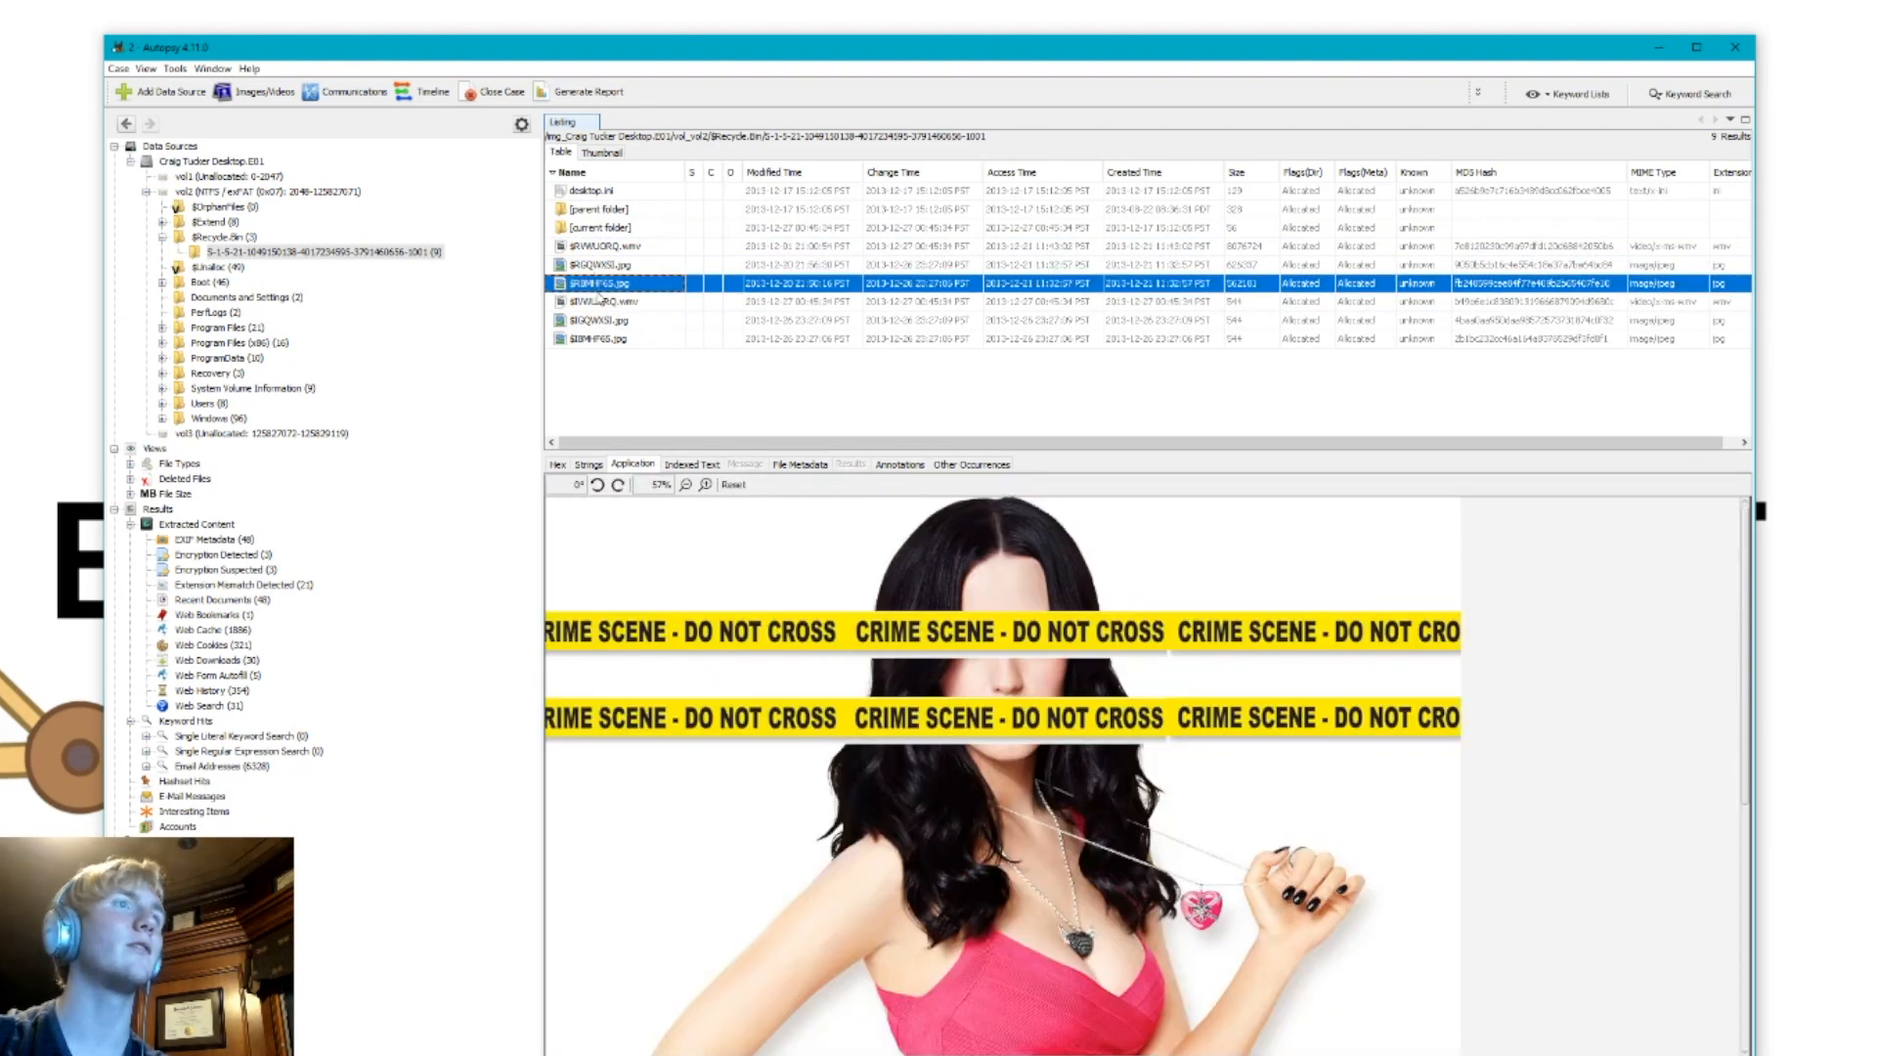
click(601, 302)
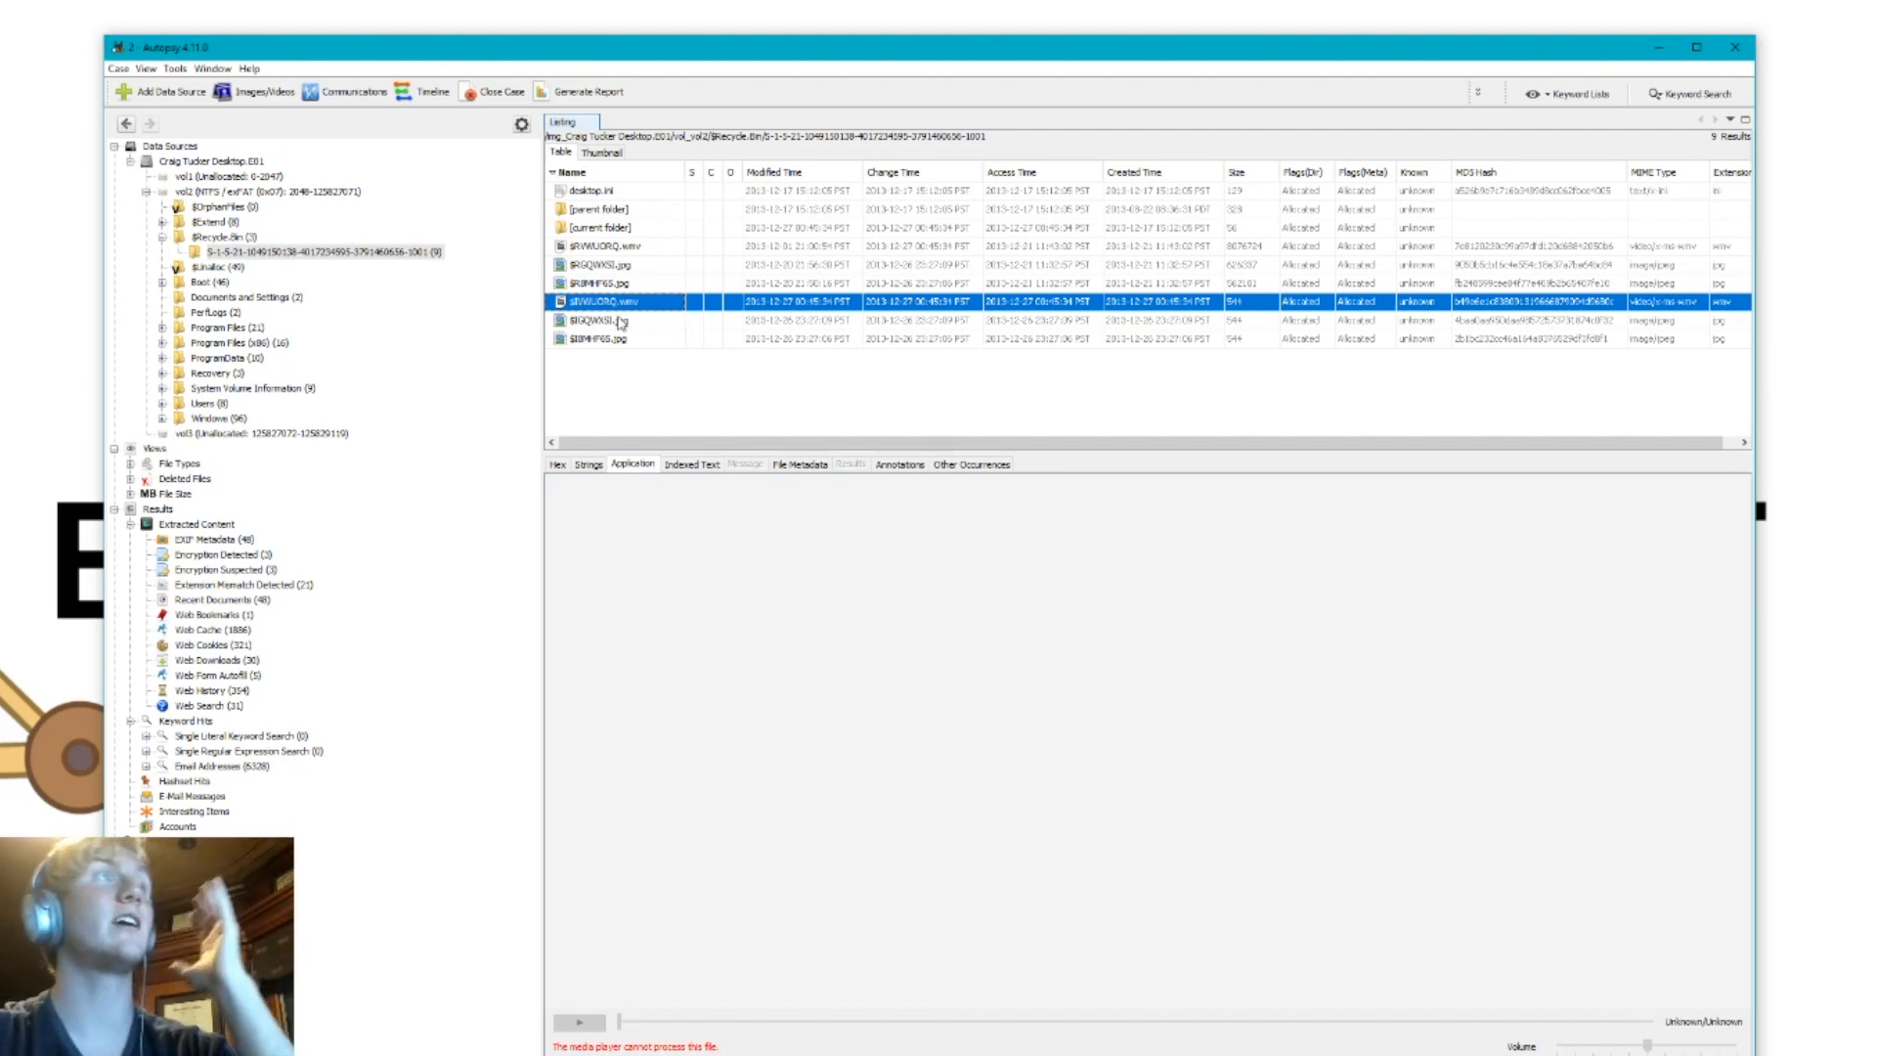
Step: Examine the strings of the deleted WMV's $I record for the original file path and name
click(589, 465)
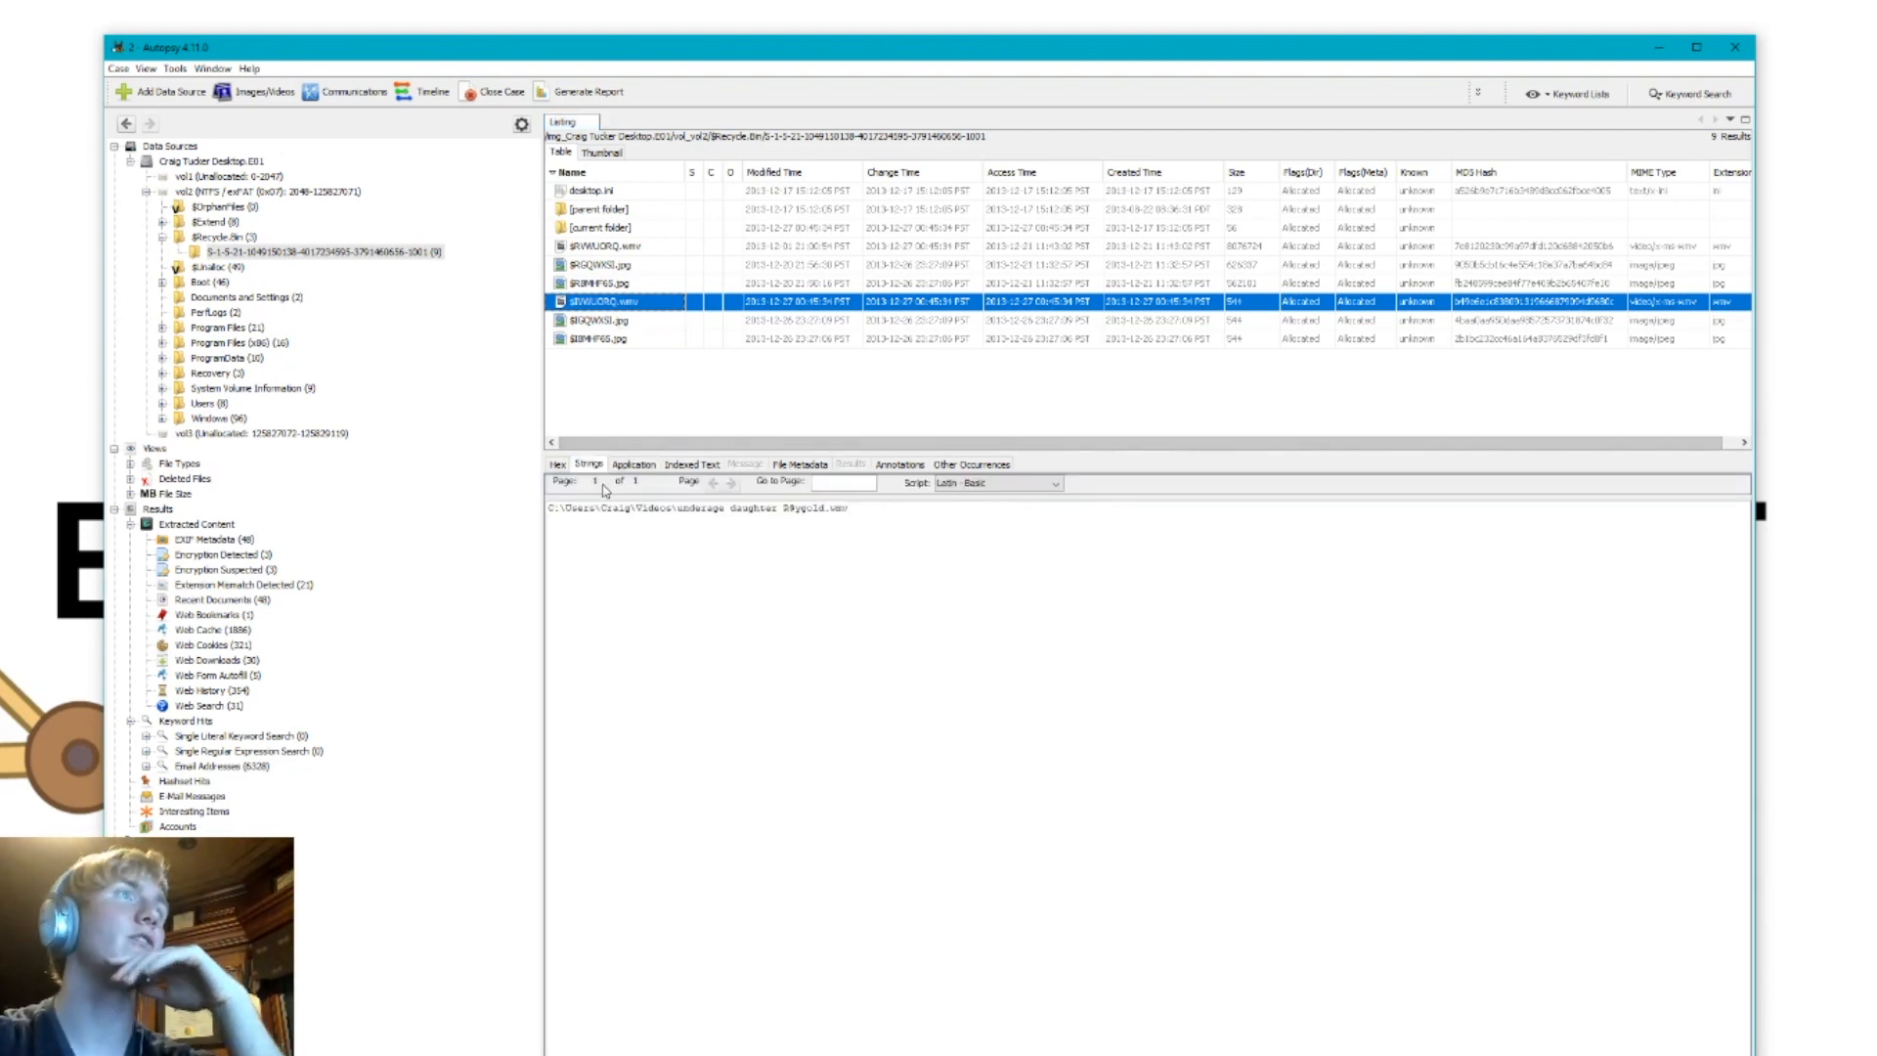
click(558, 465)
click(588, 466)
drag(848, 509, 537, 515)
click(537, 515)
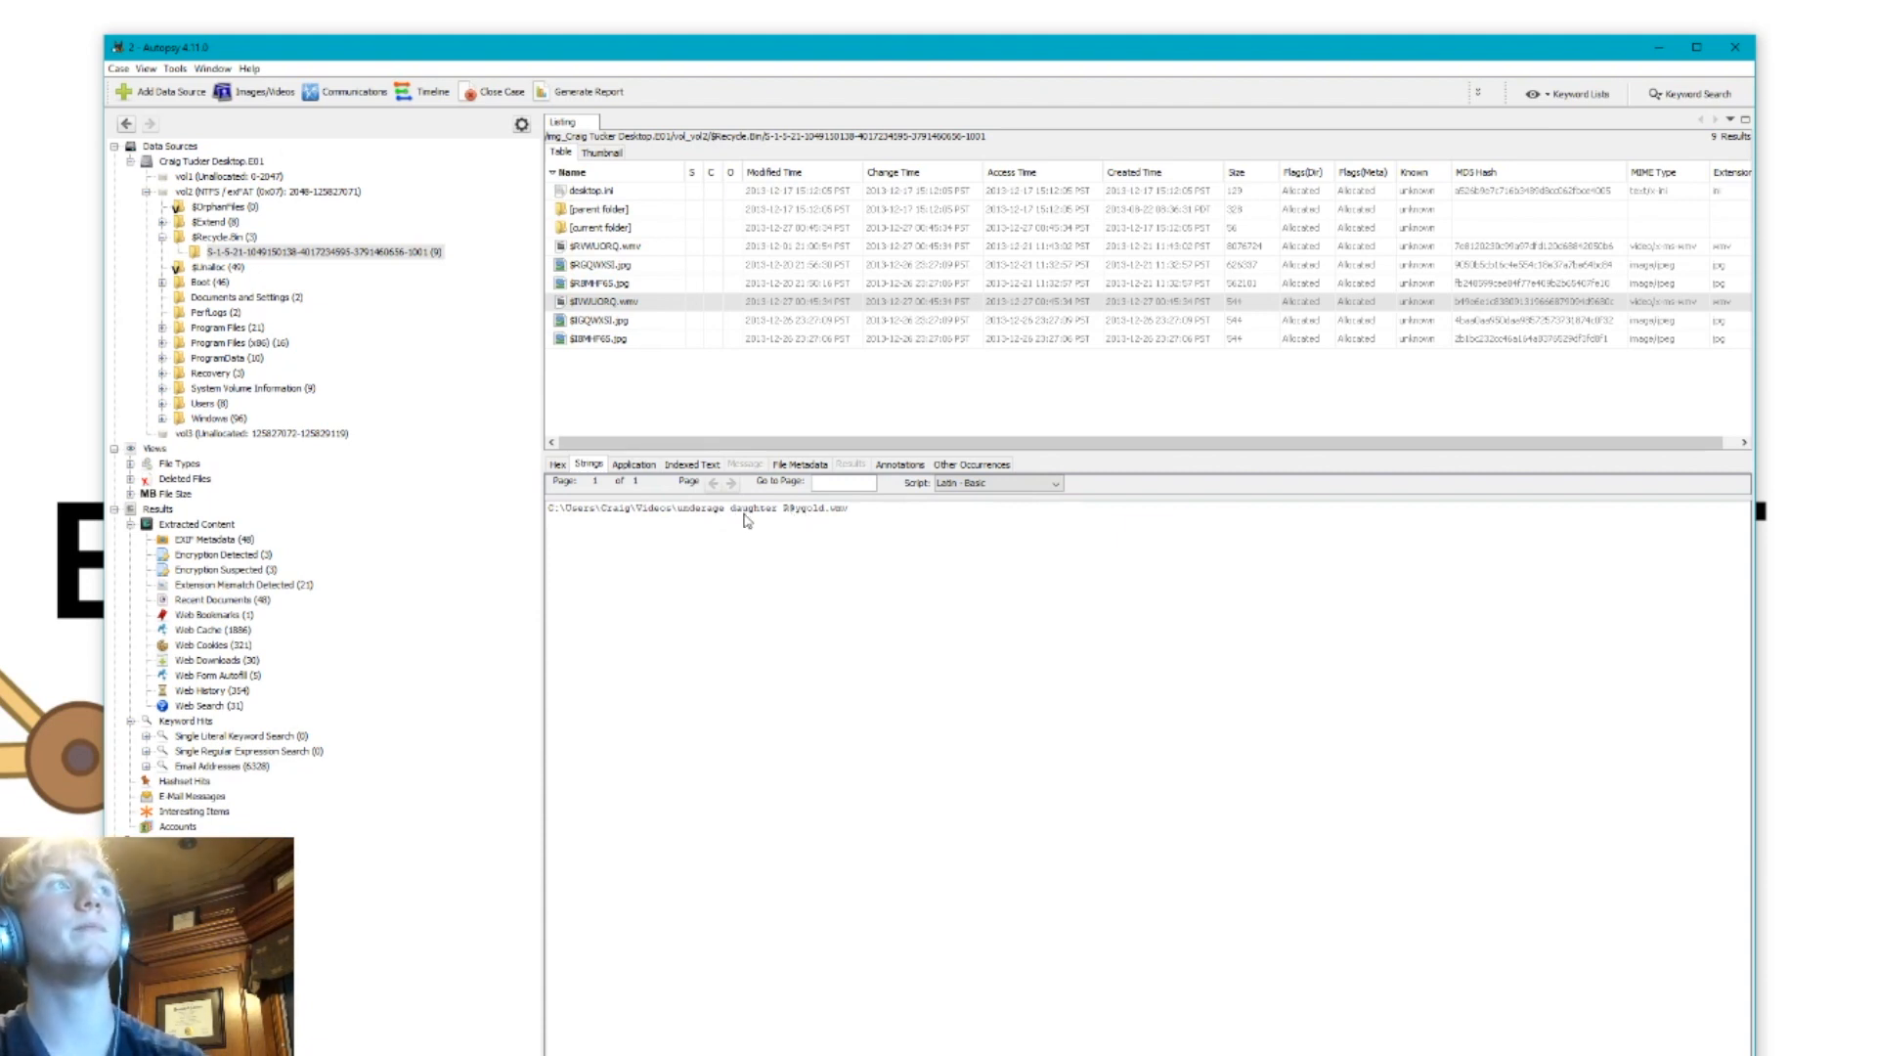
drag(735, 515, 826, 515)
click(833, 519)
drag(681, 511, 725, 513)
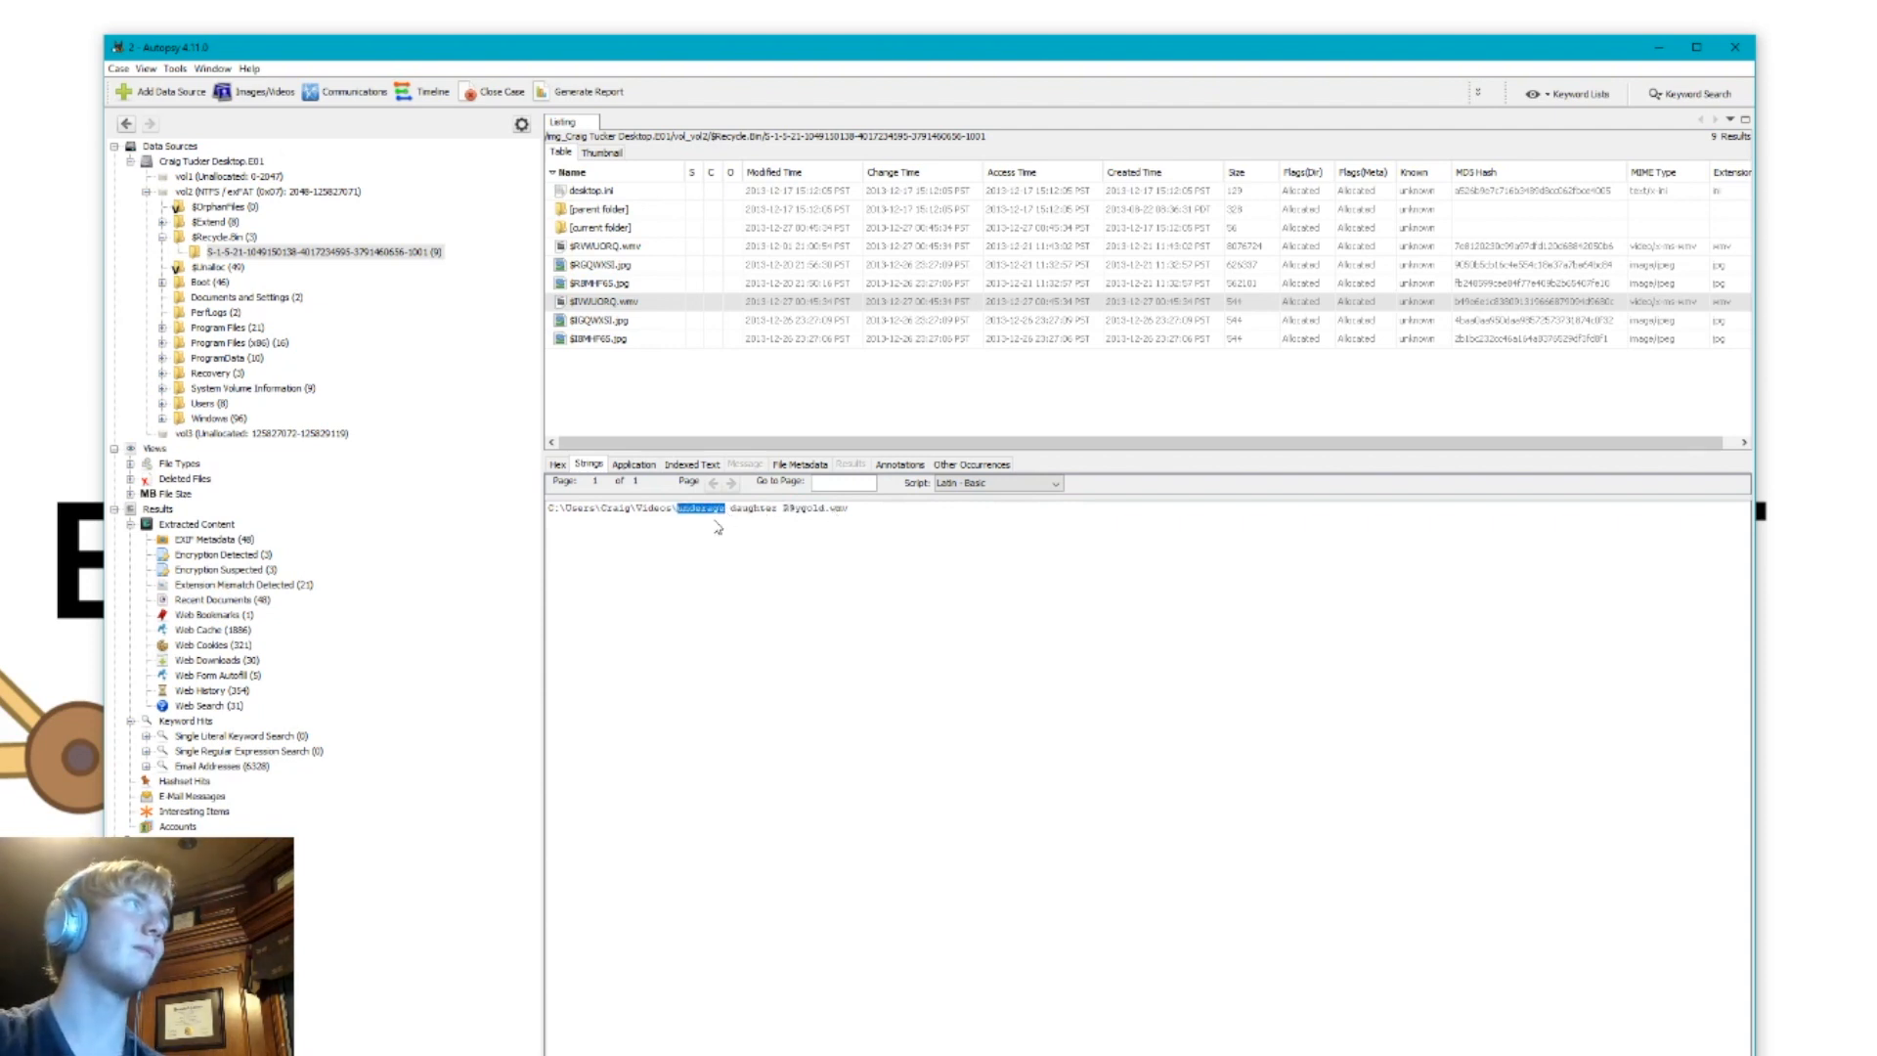
click(765, 751)
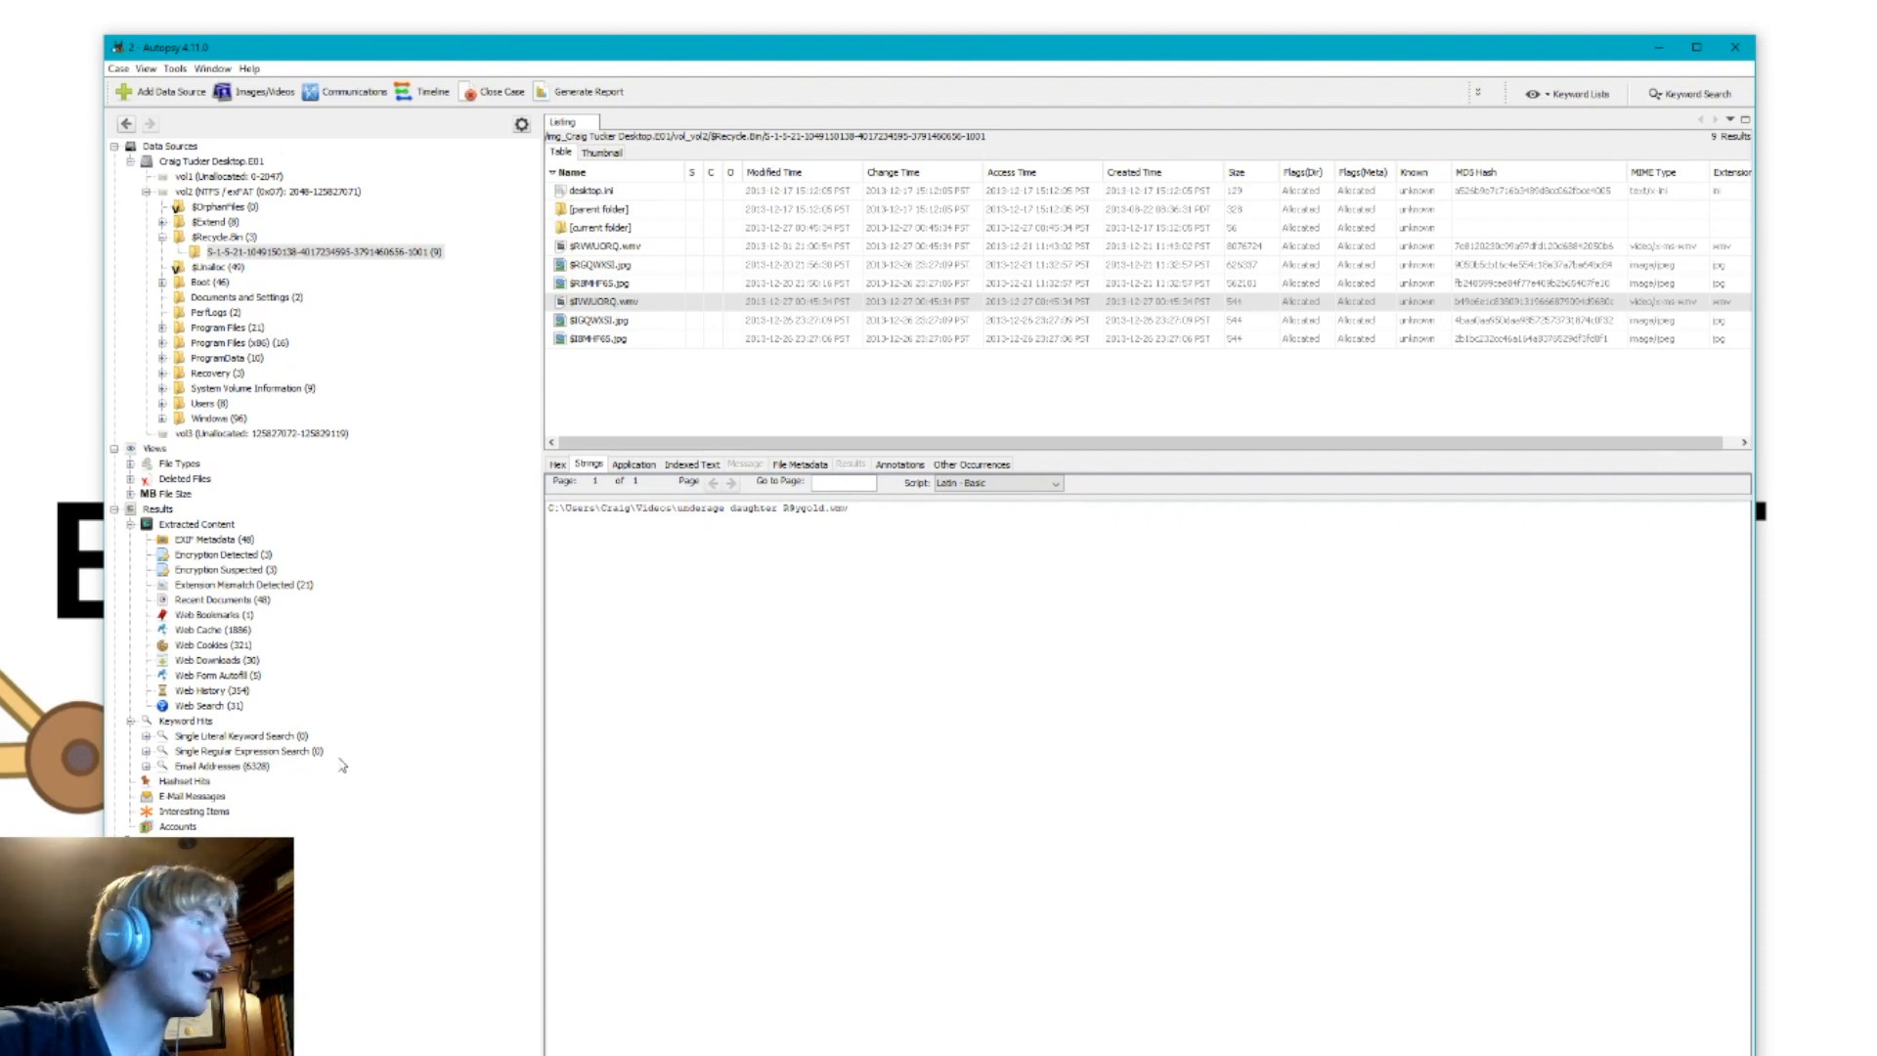
Step: Play the deleted $R WMV video, skip ahead towards its middle, and pause it to review the content
click(582, 286)
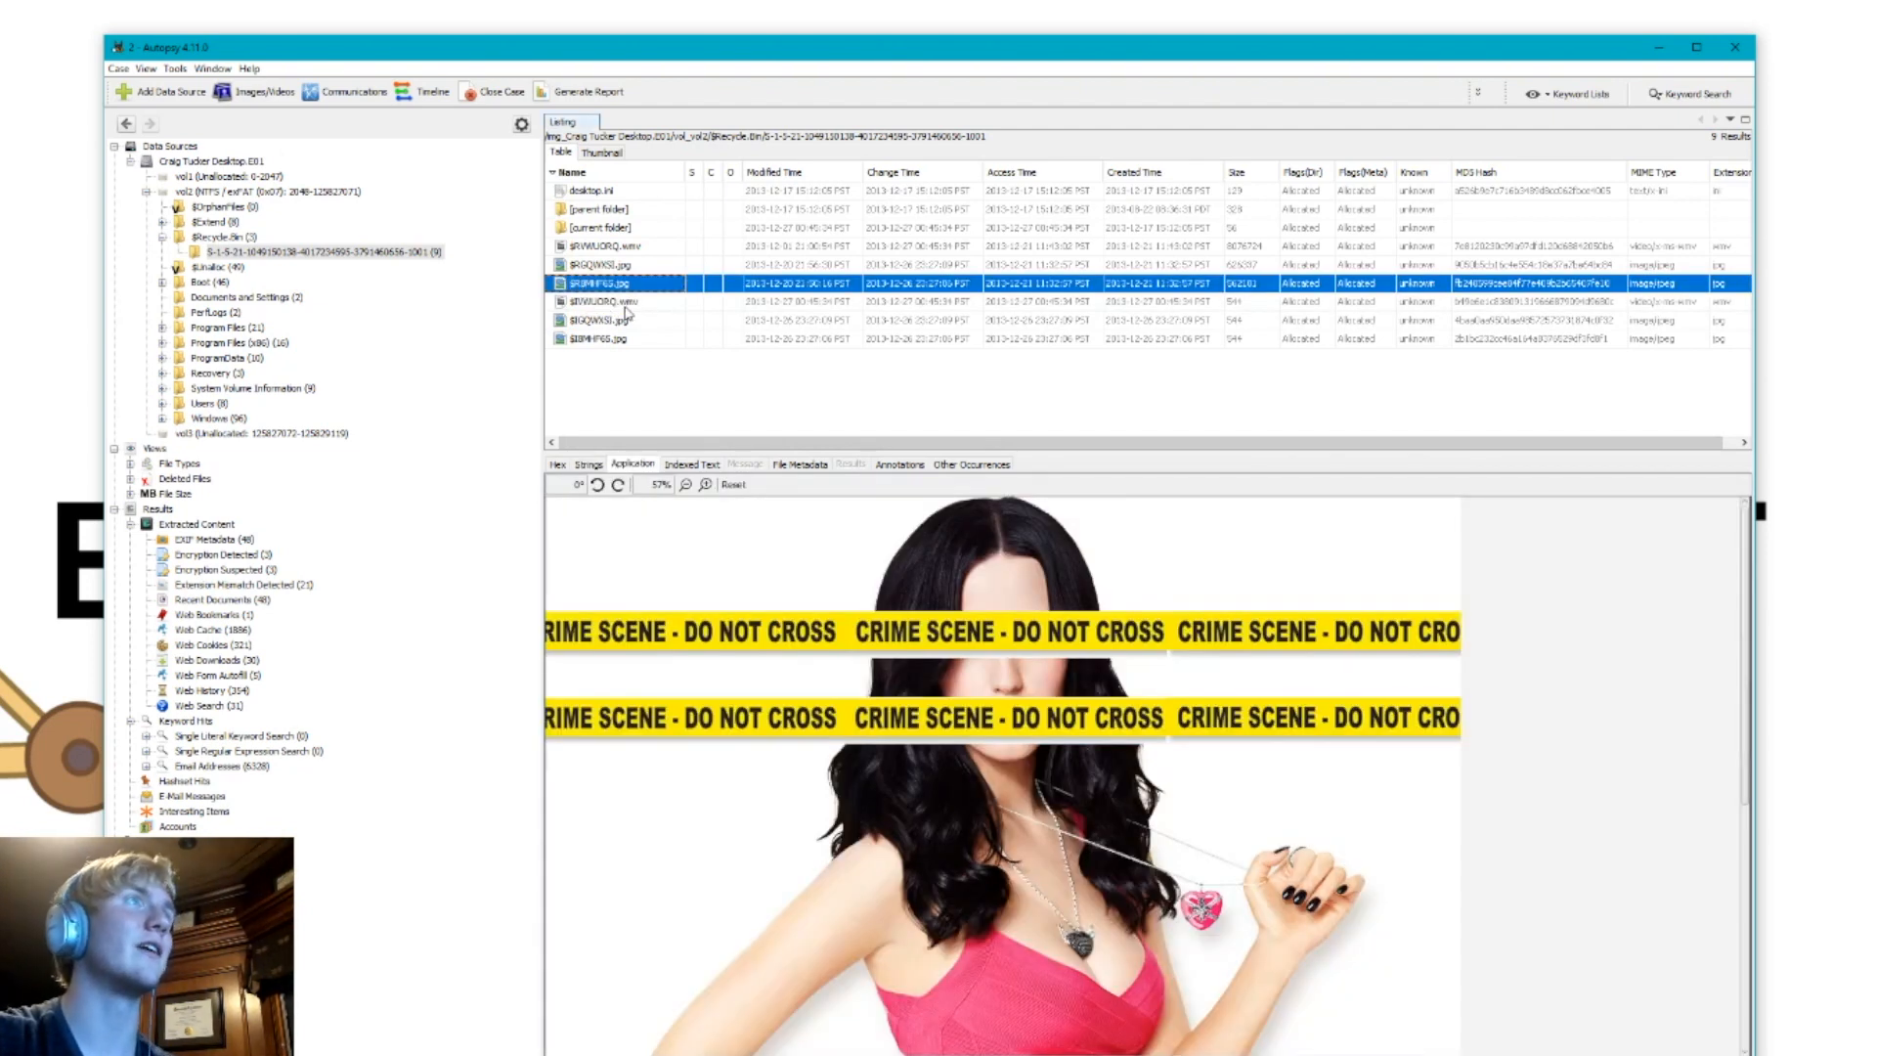
click(630, 302)
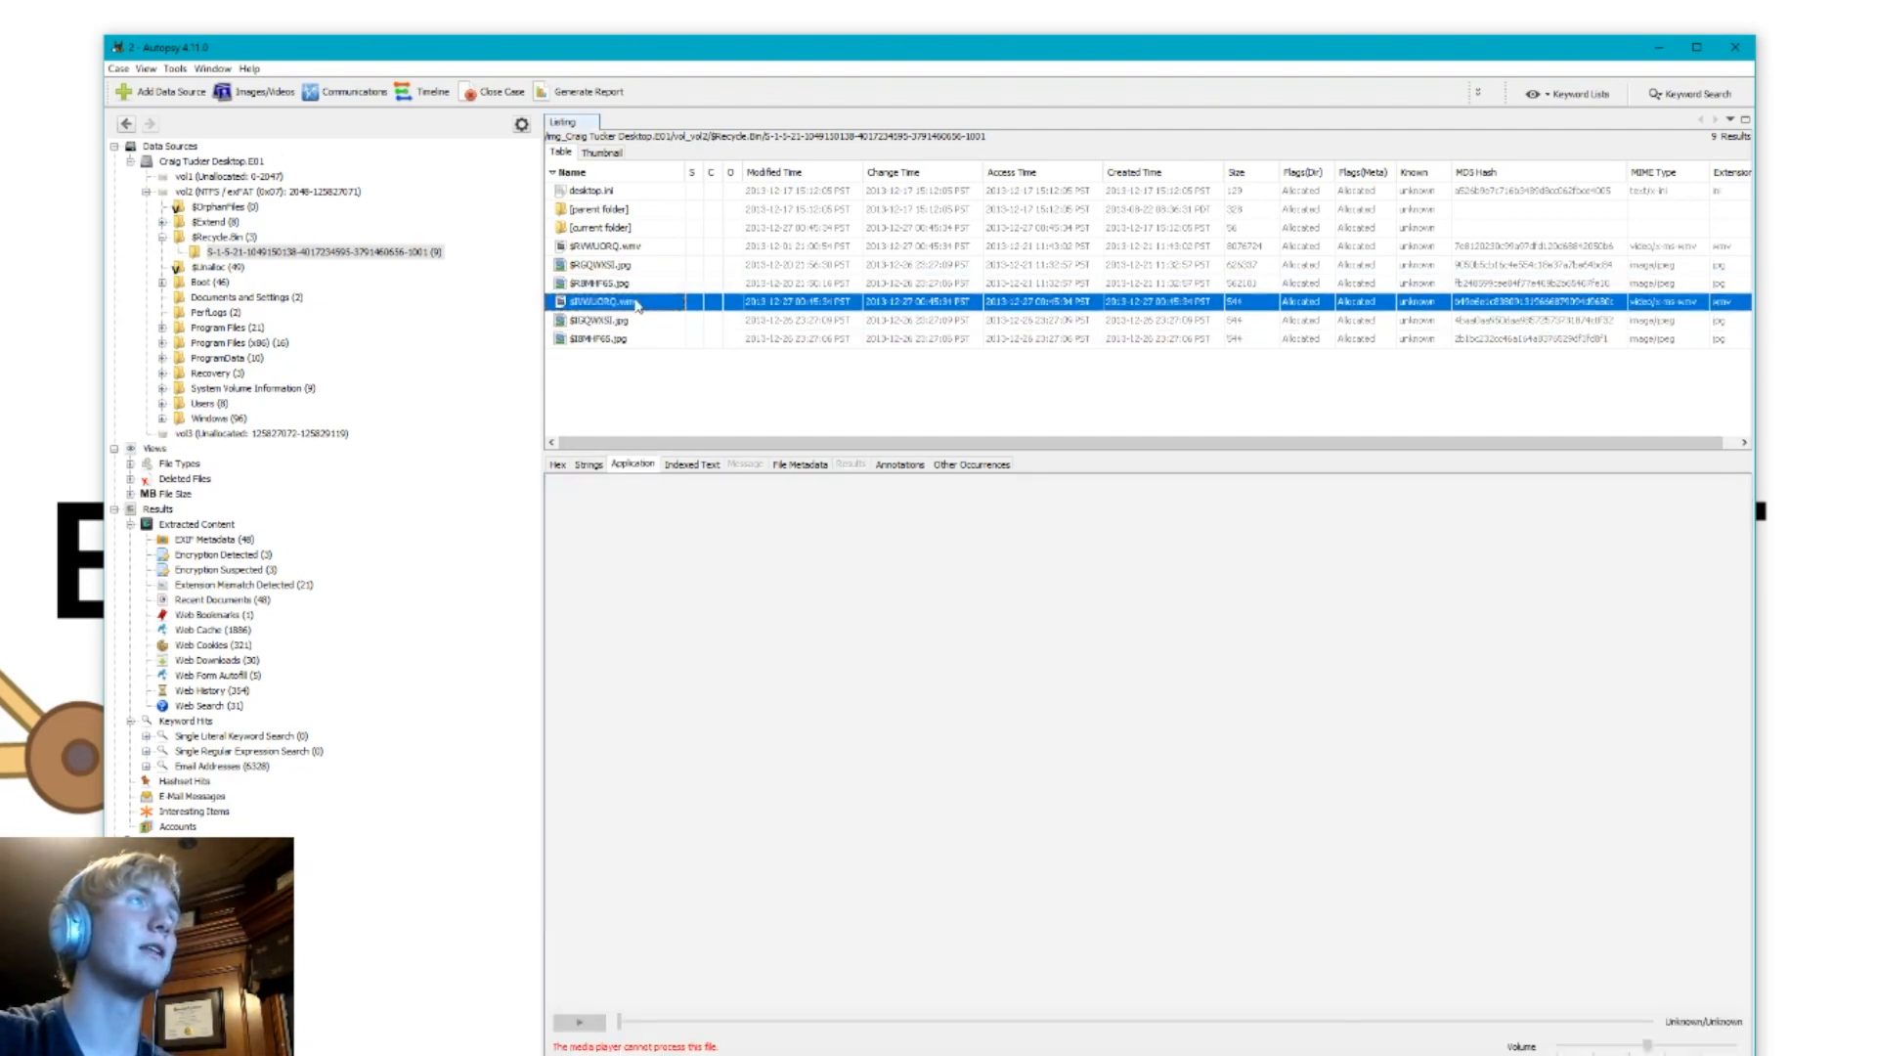
click(625, 246)
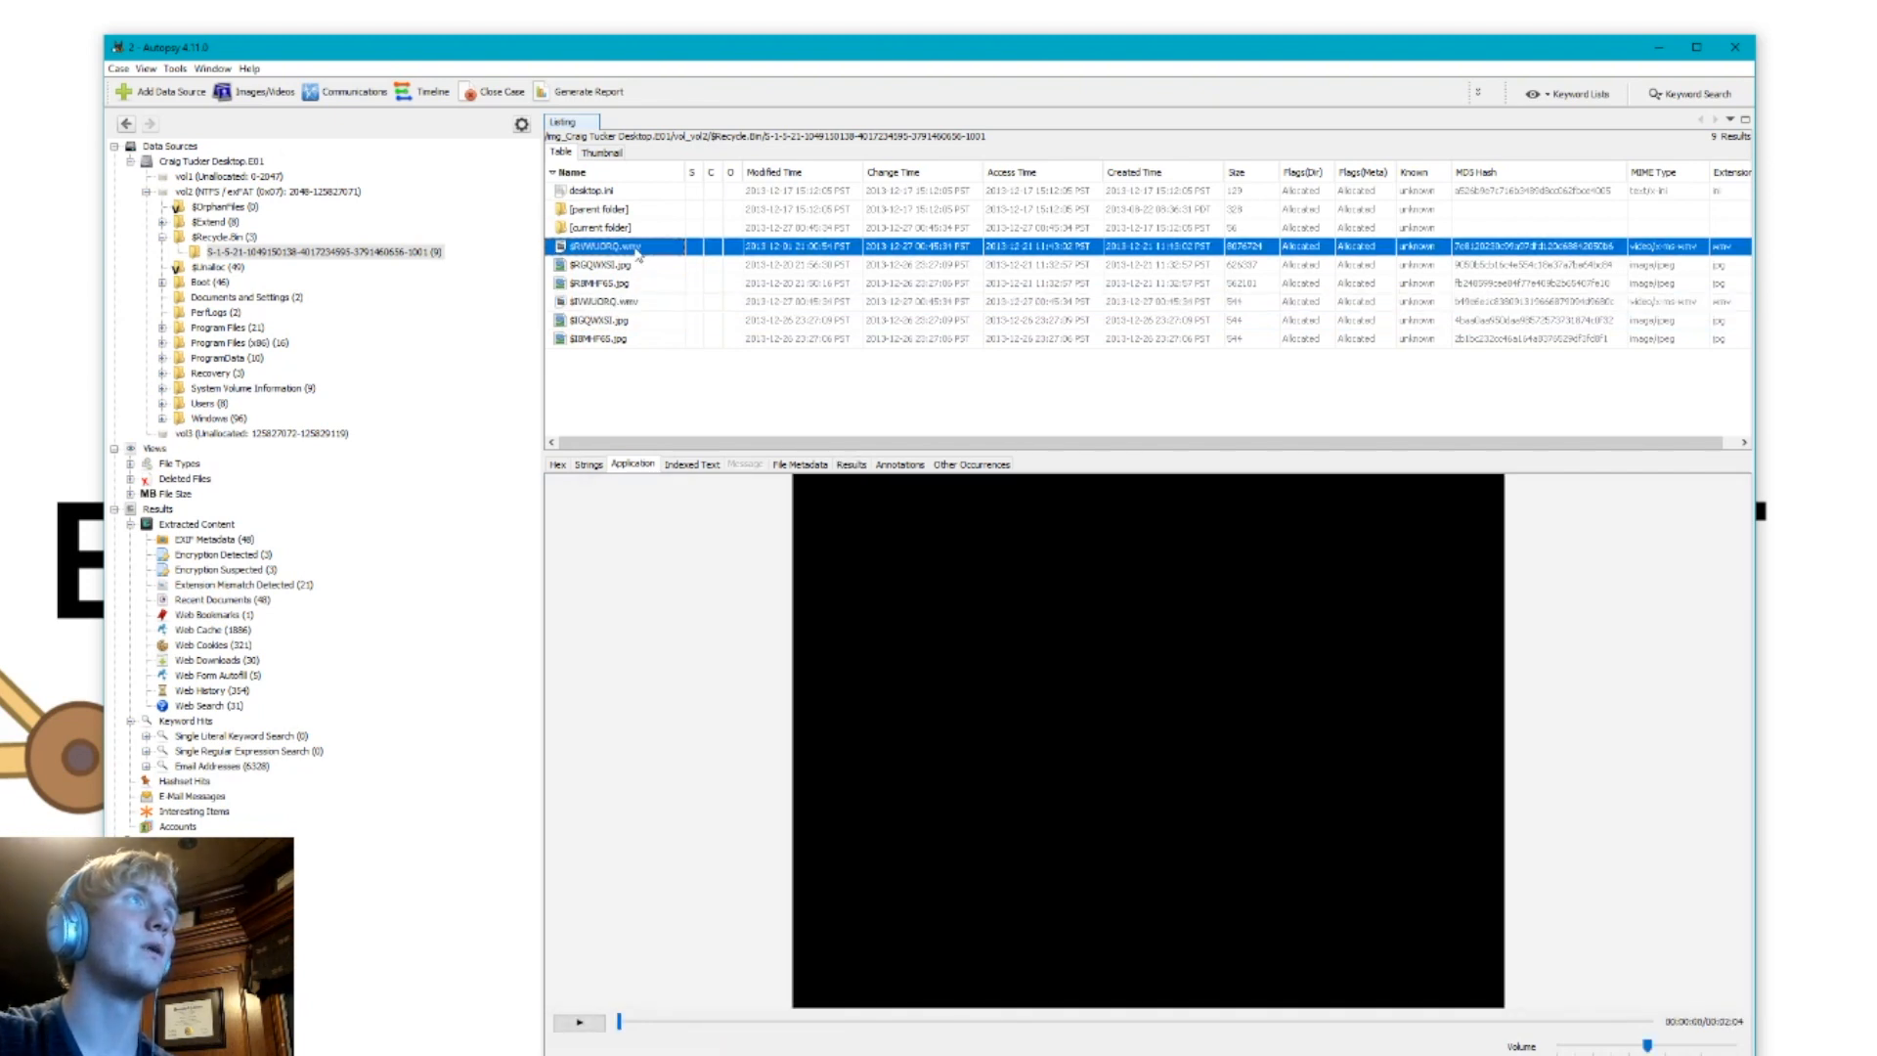
click(1178, 755)
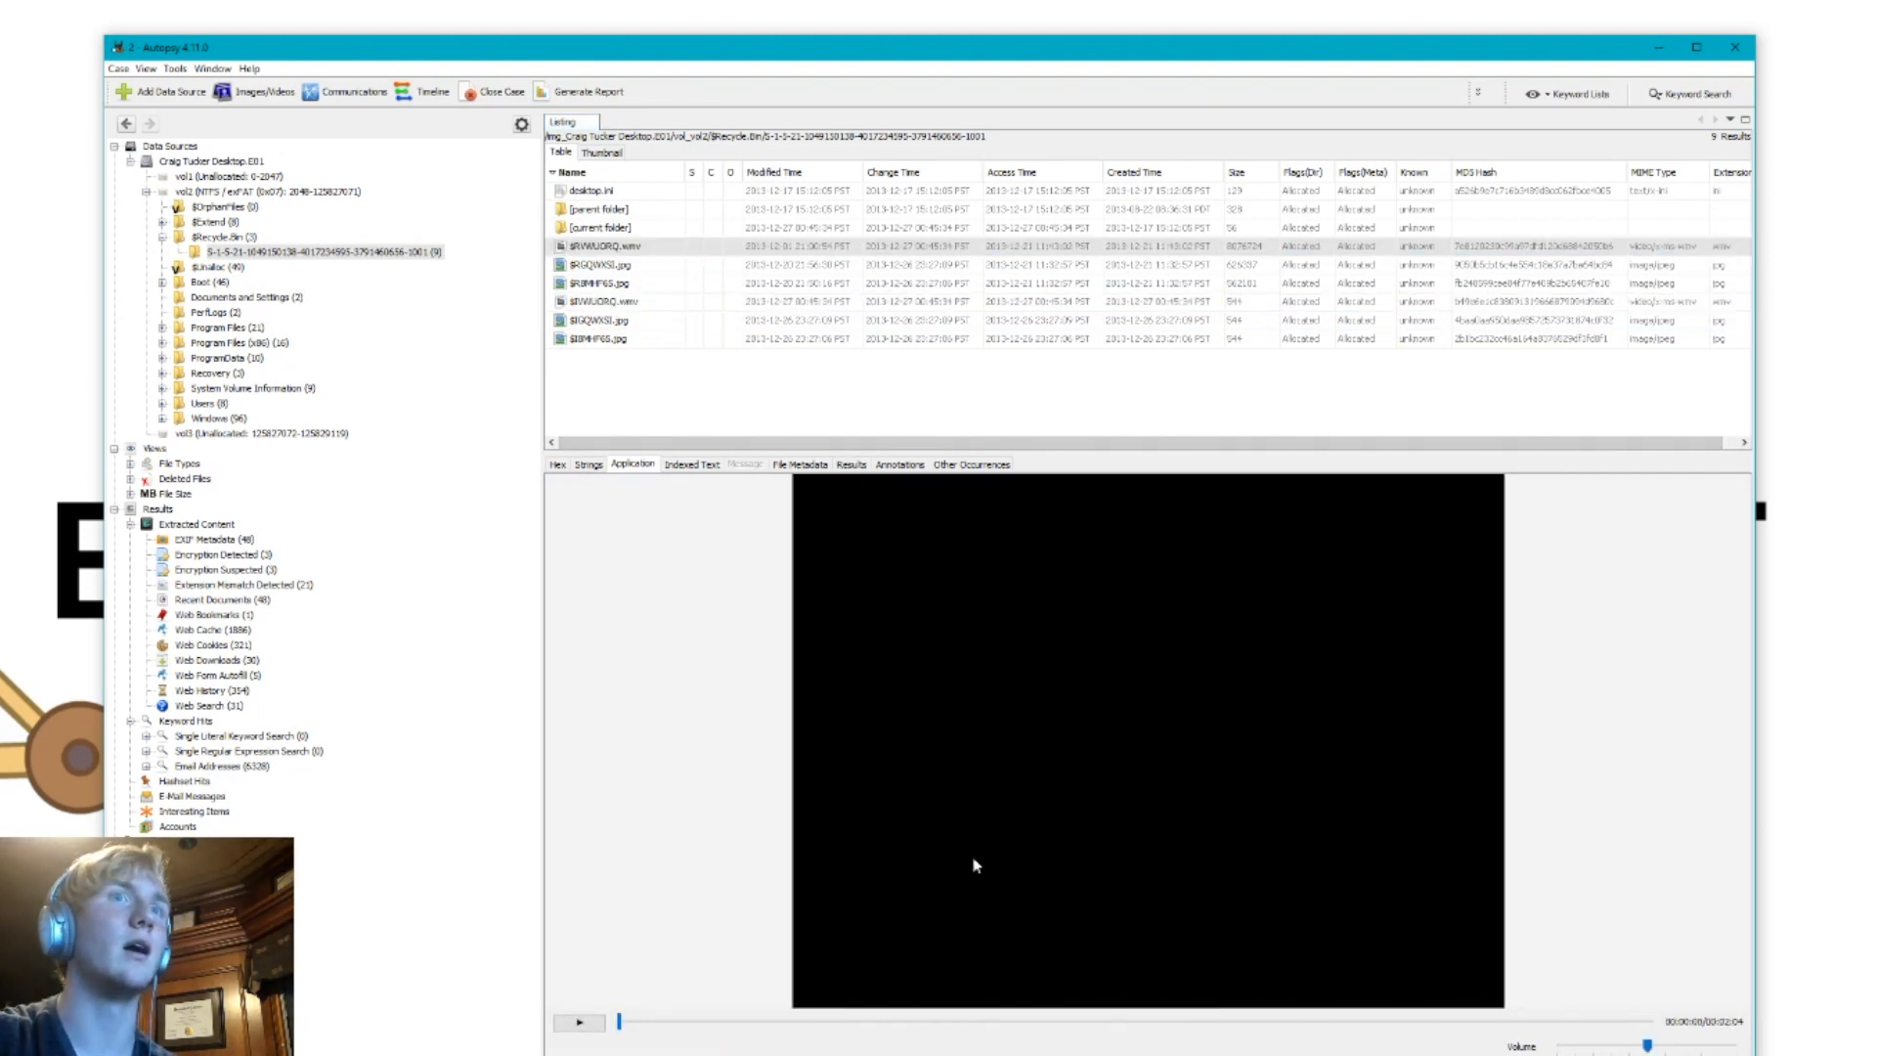
click(580, 1021)
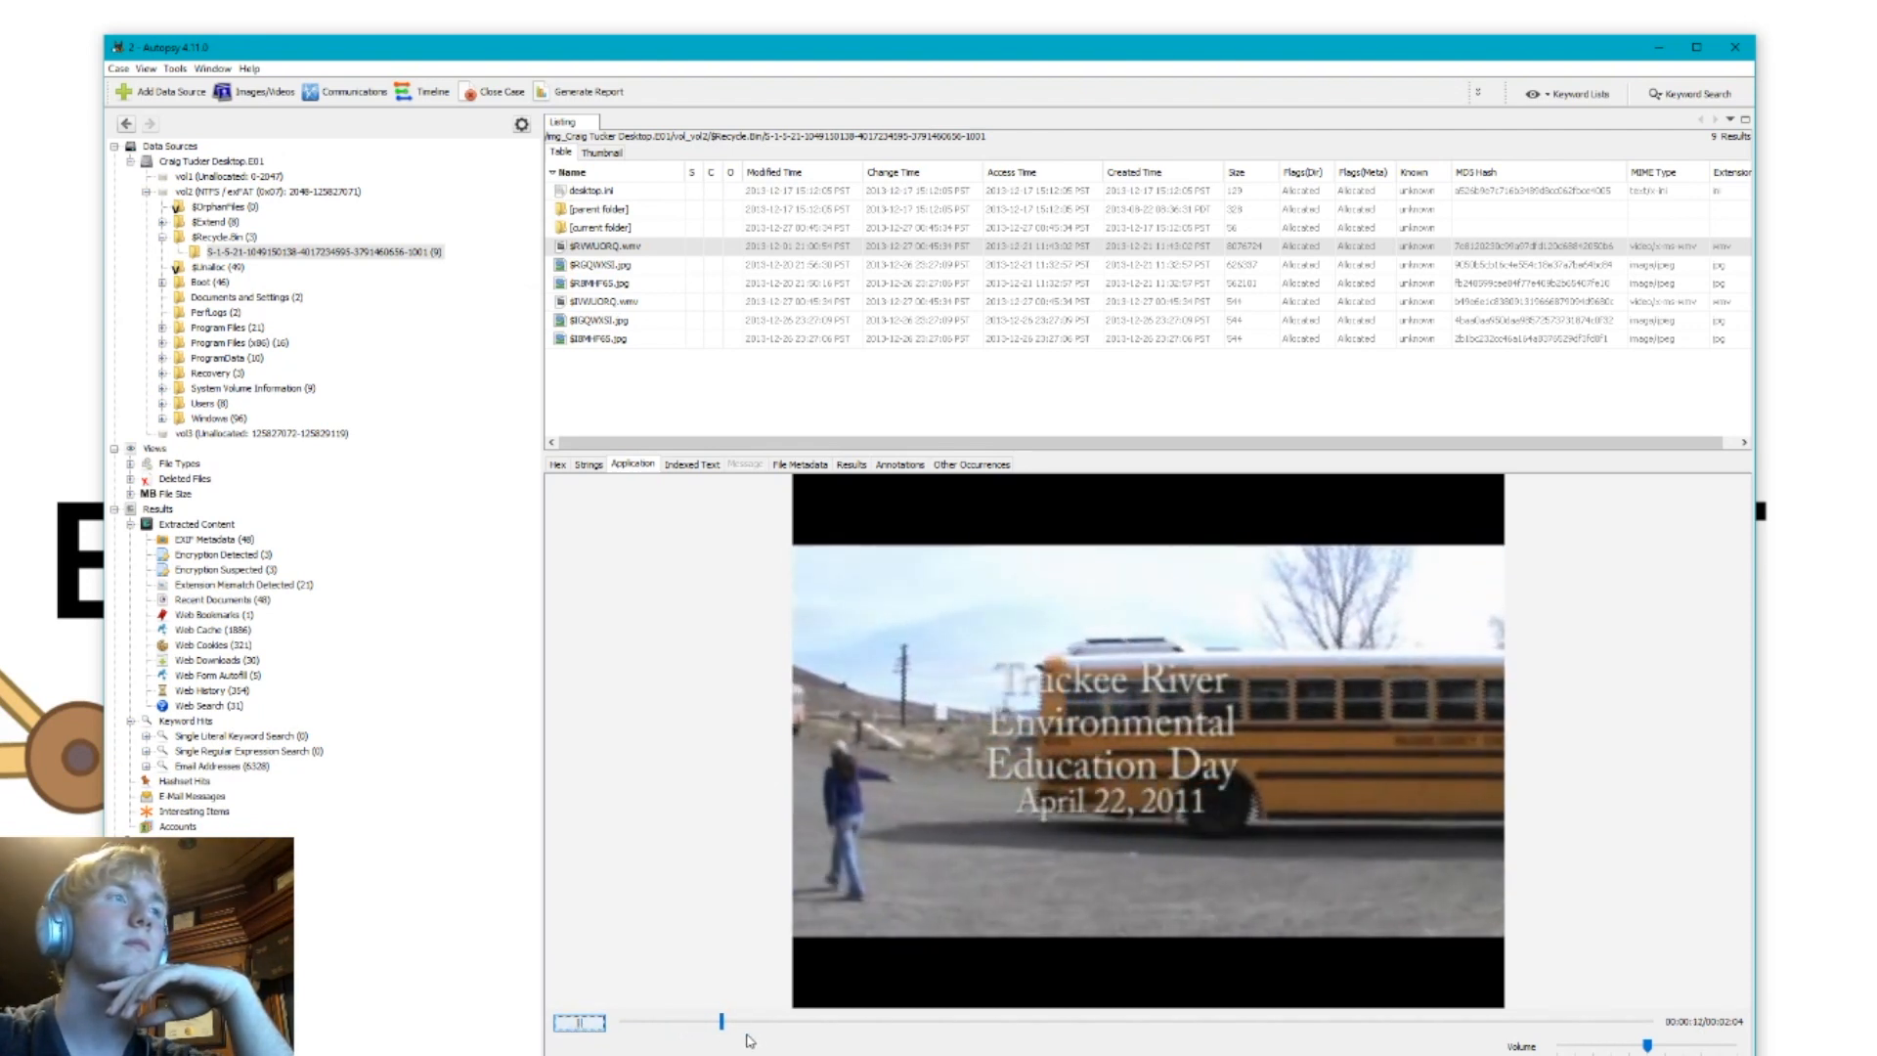
click(926, 1023)
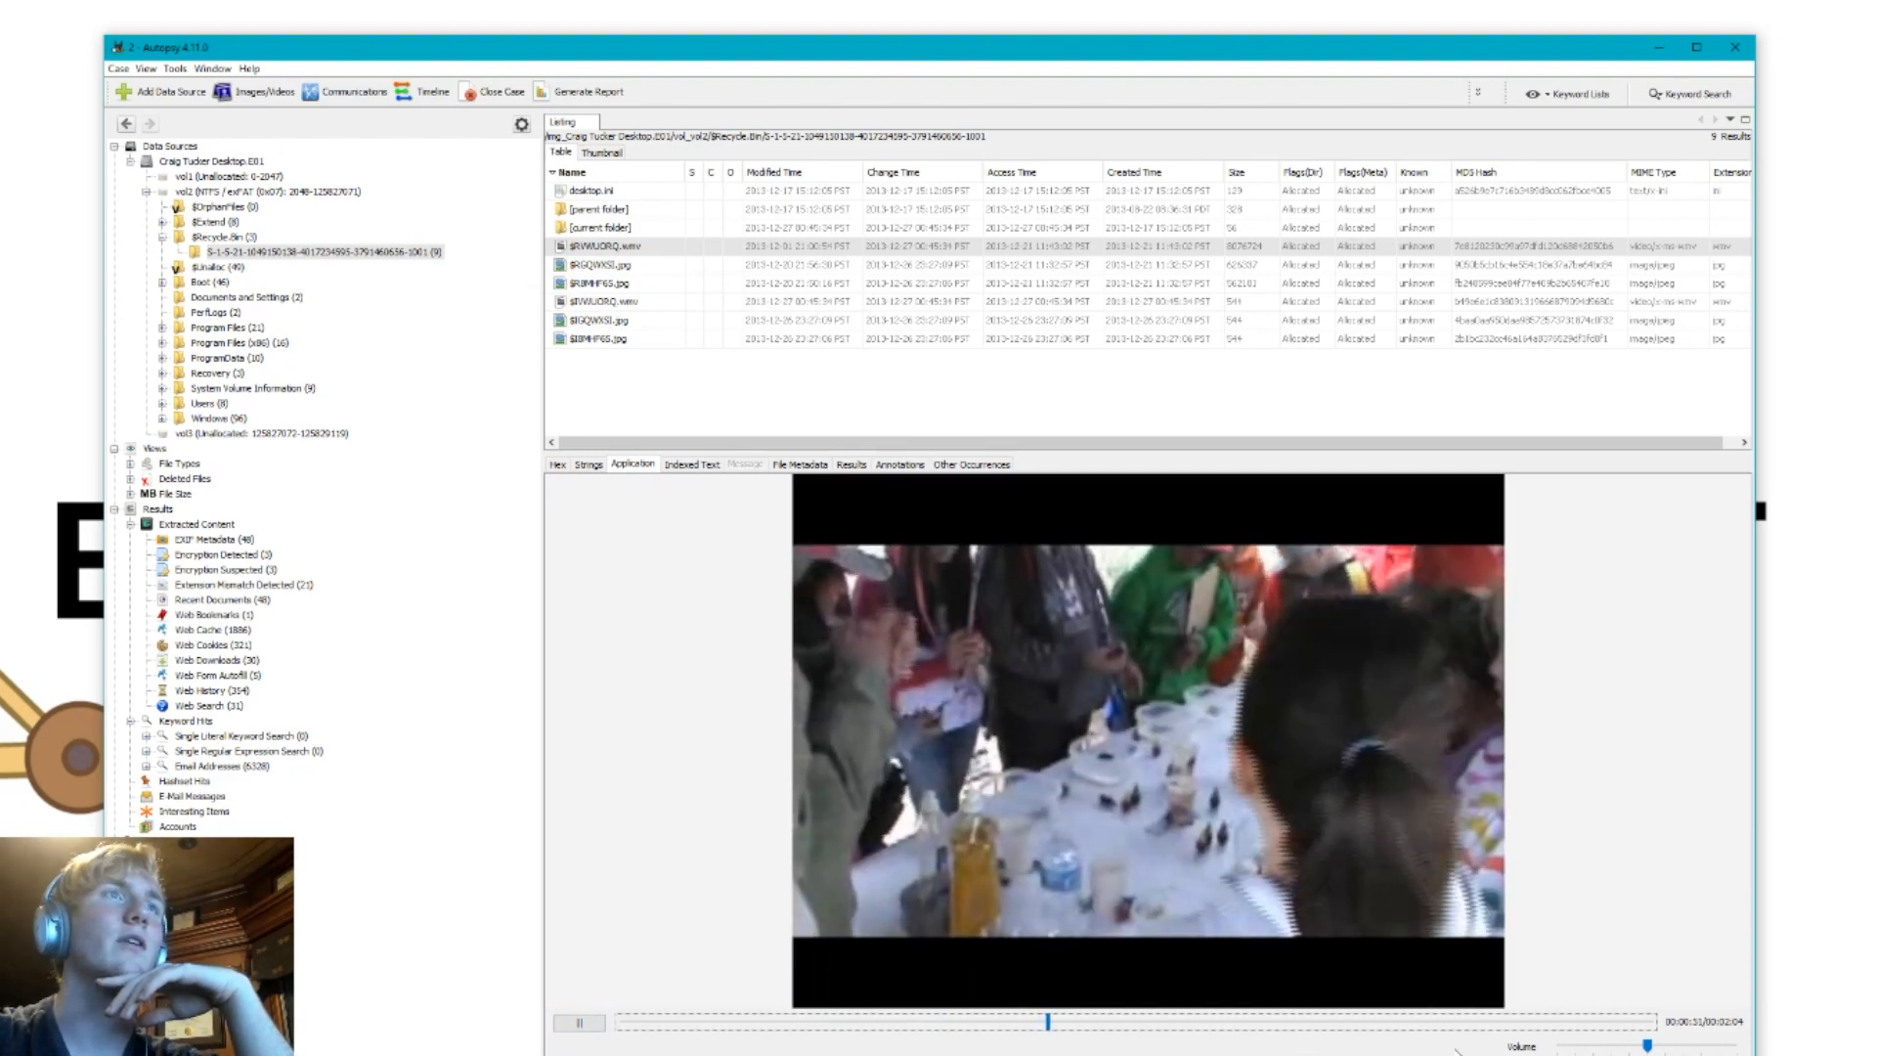
click(579, 1022)
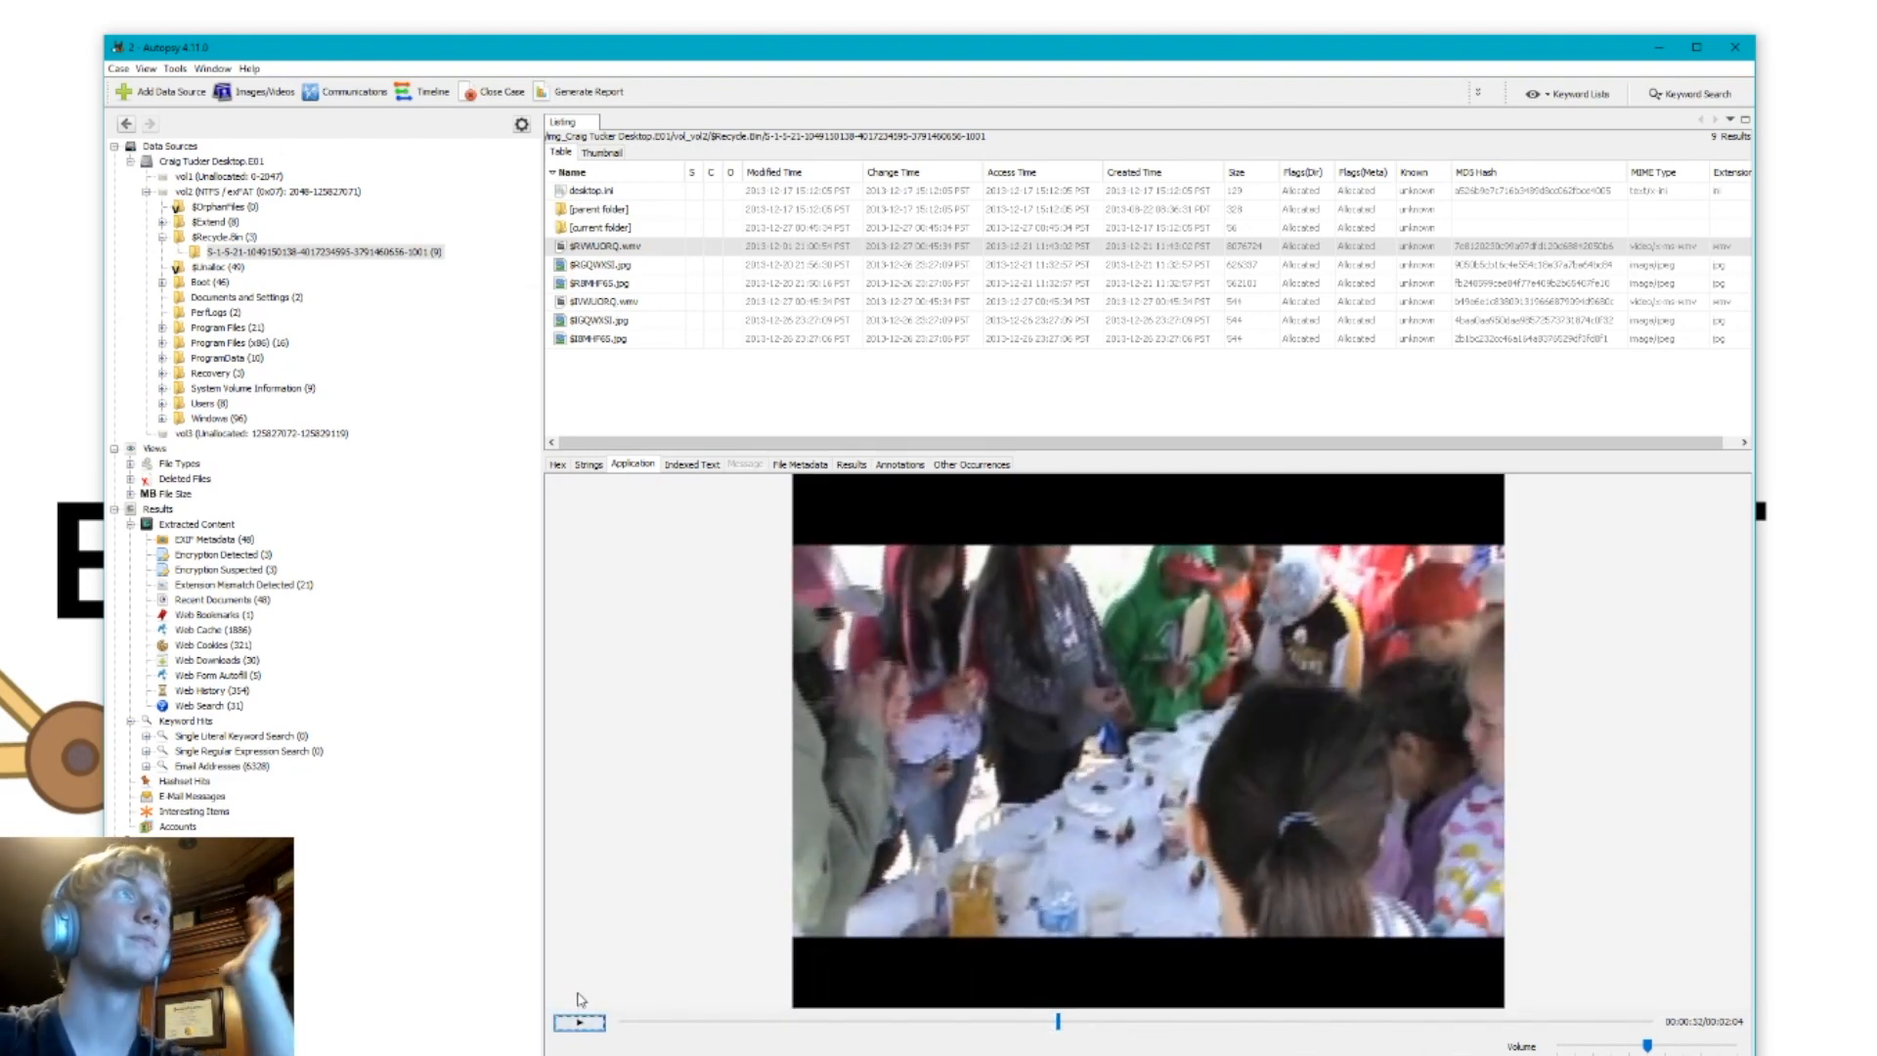
Step: Return to the WMV's $I record and check its extracted strings again
click(641, 320)
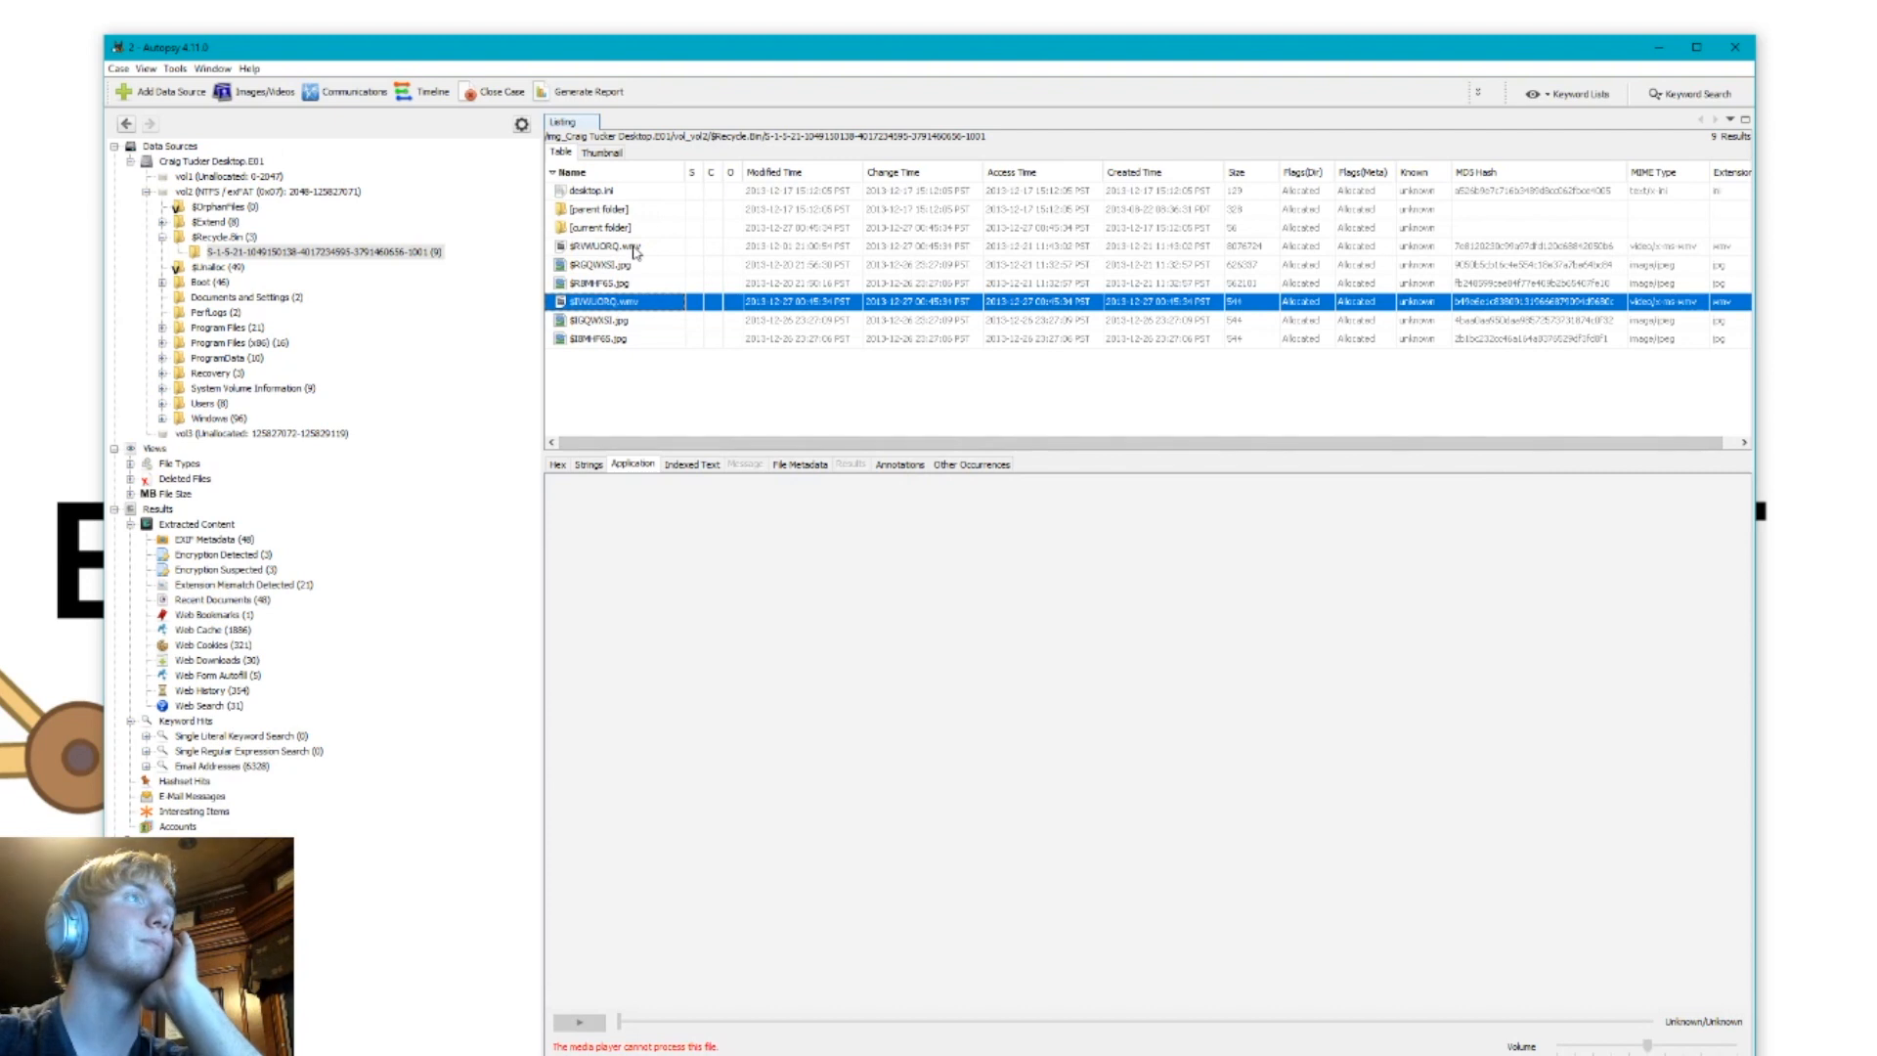
click(616, 301)
click(558, 464)
click(591, 466)
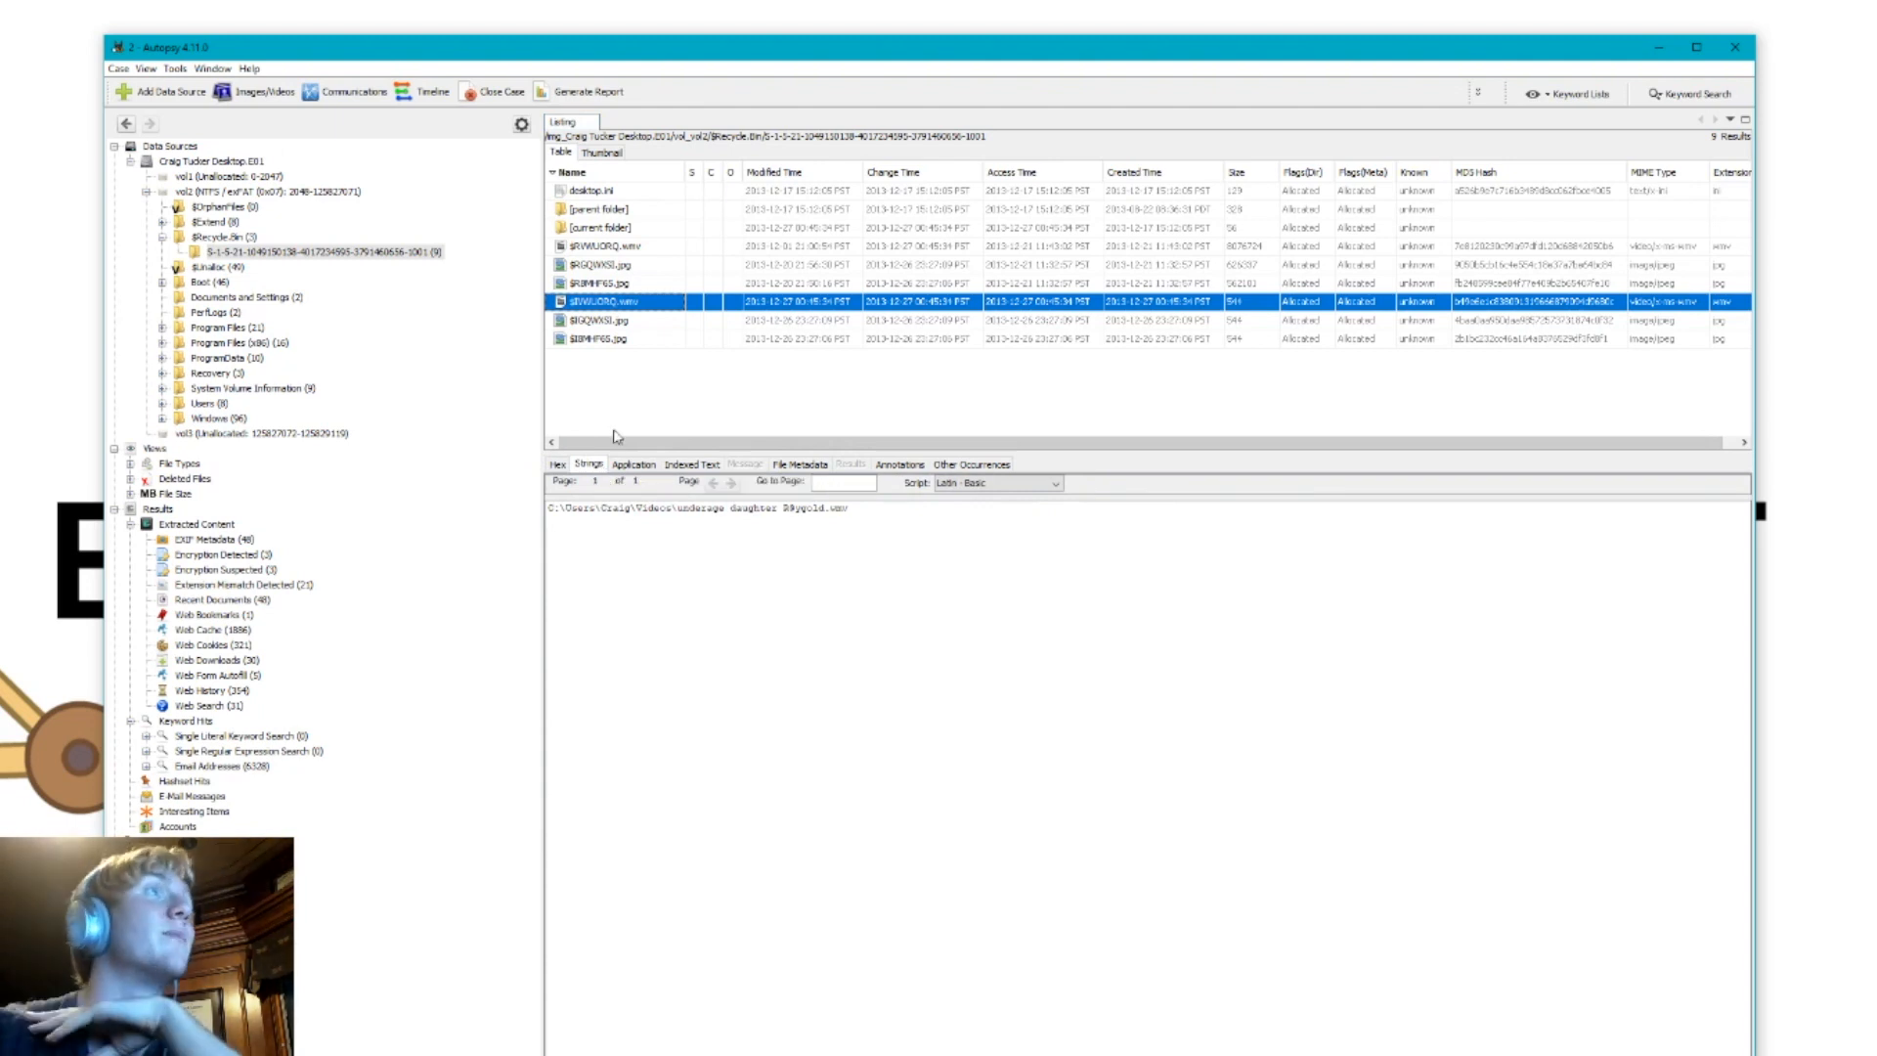
Step: Tag all six $R and $I media files in the folder as CAT-1: Child Exploitation (Illegal) (Notable)
click(648, 339)
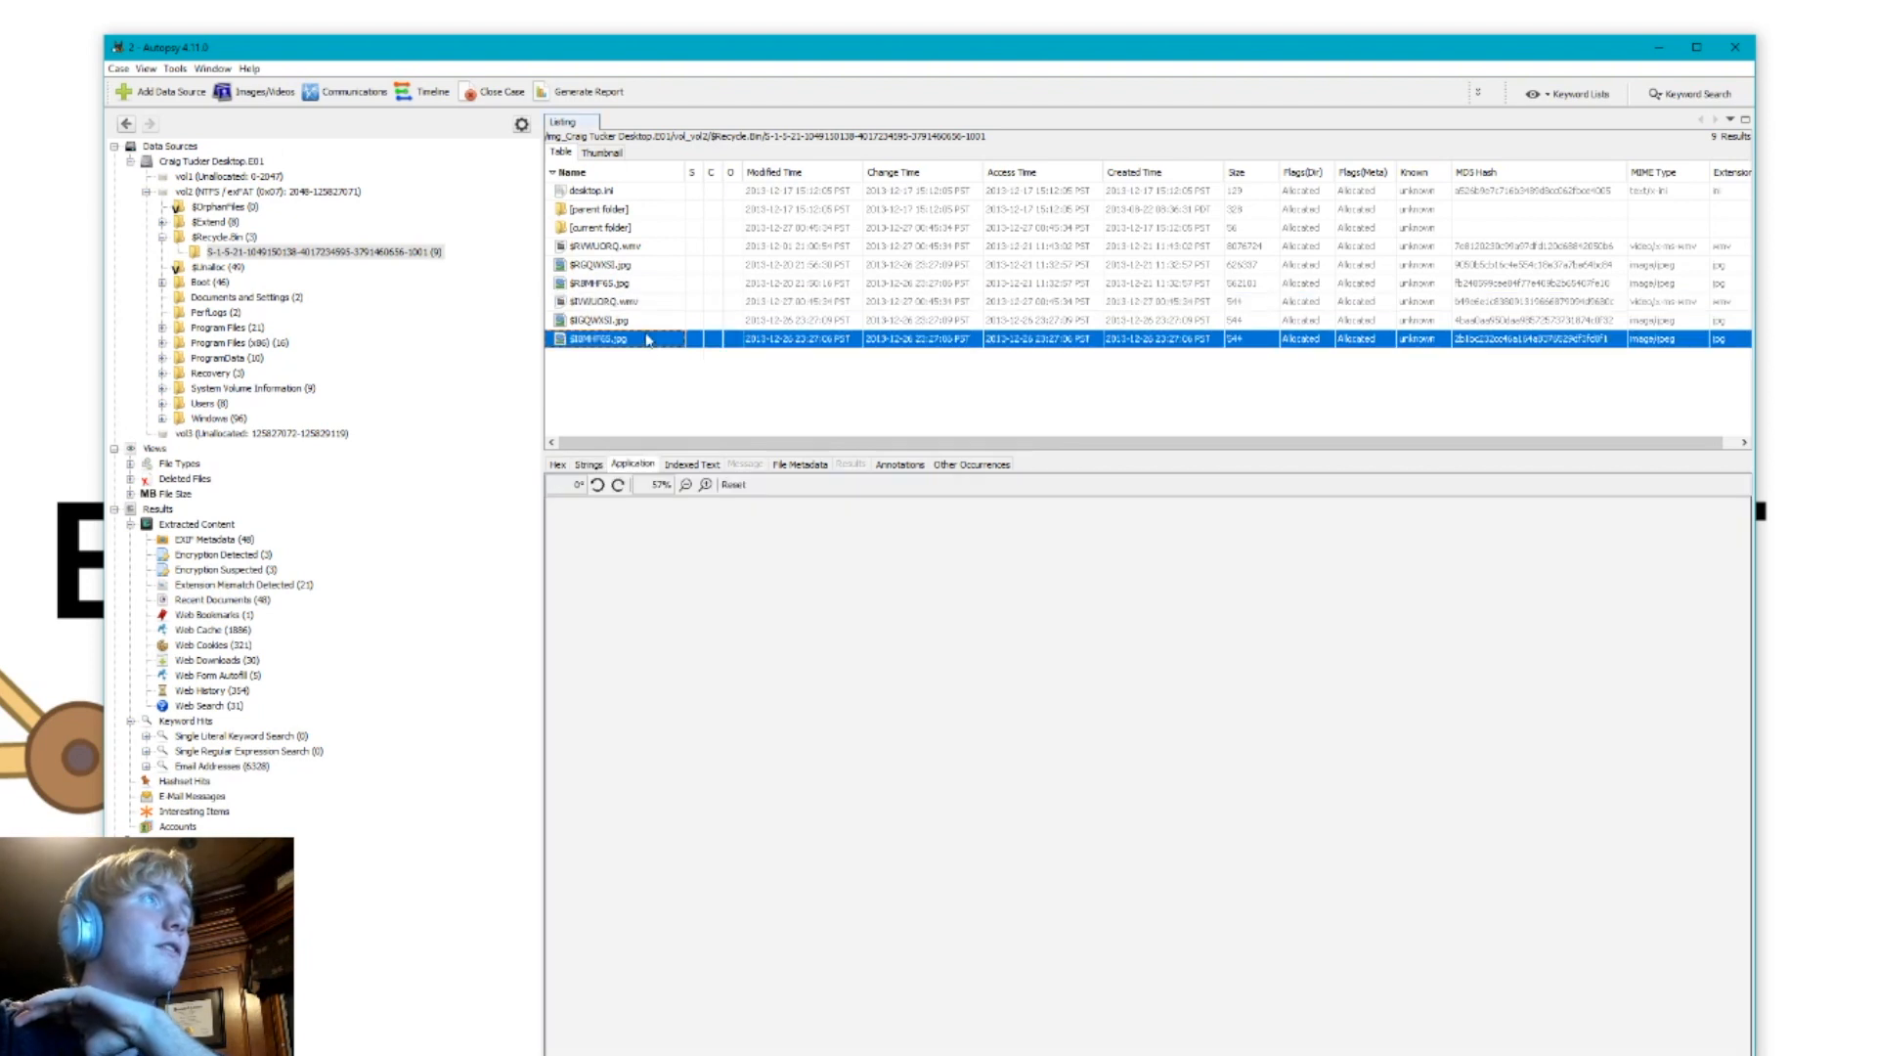
shift+click(627, 251)
right_click(627, 252)
mouse_move(704, 334)
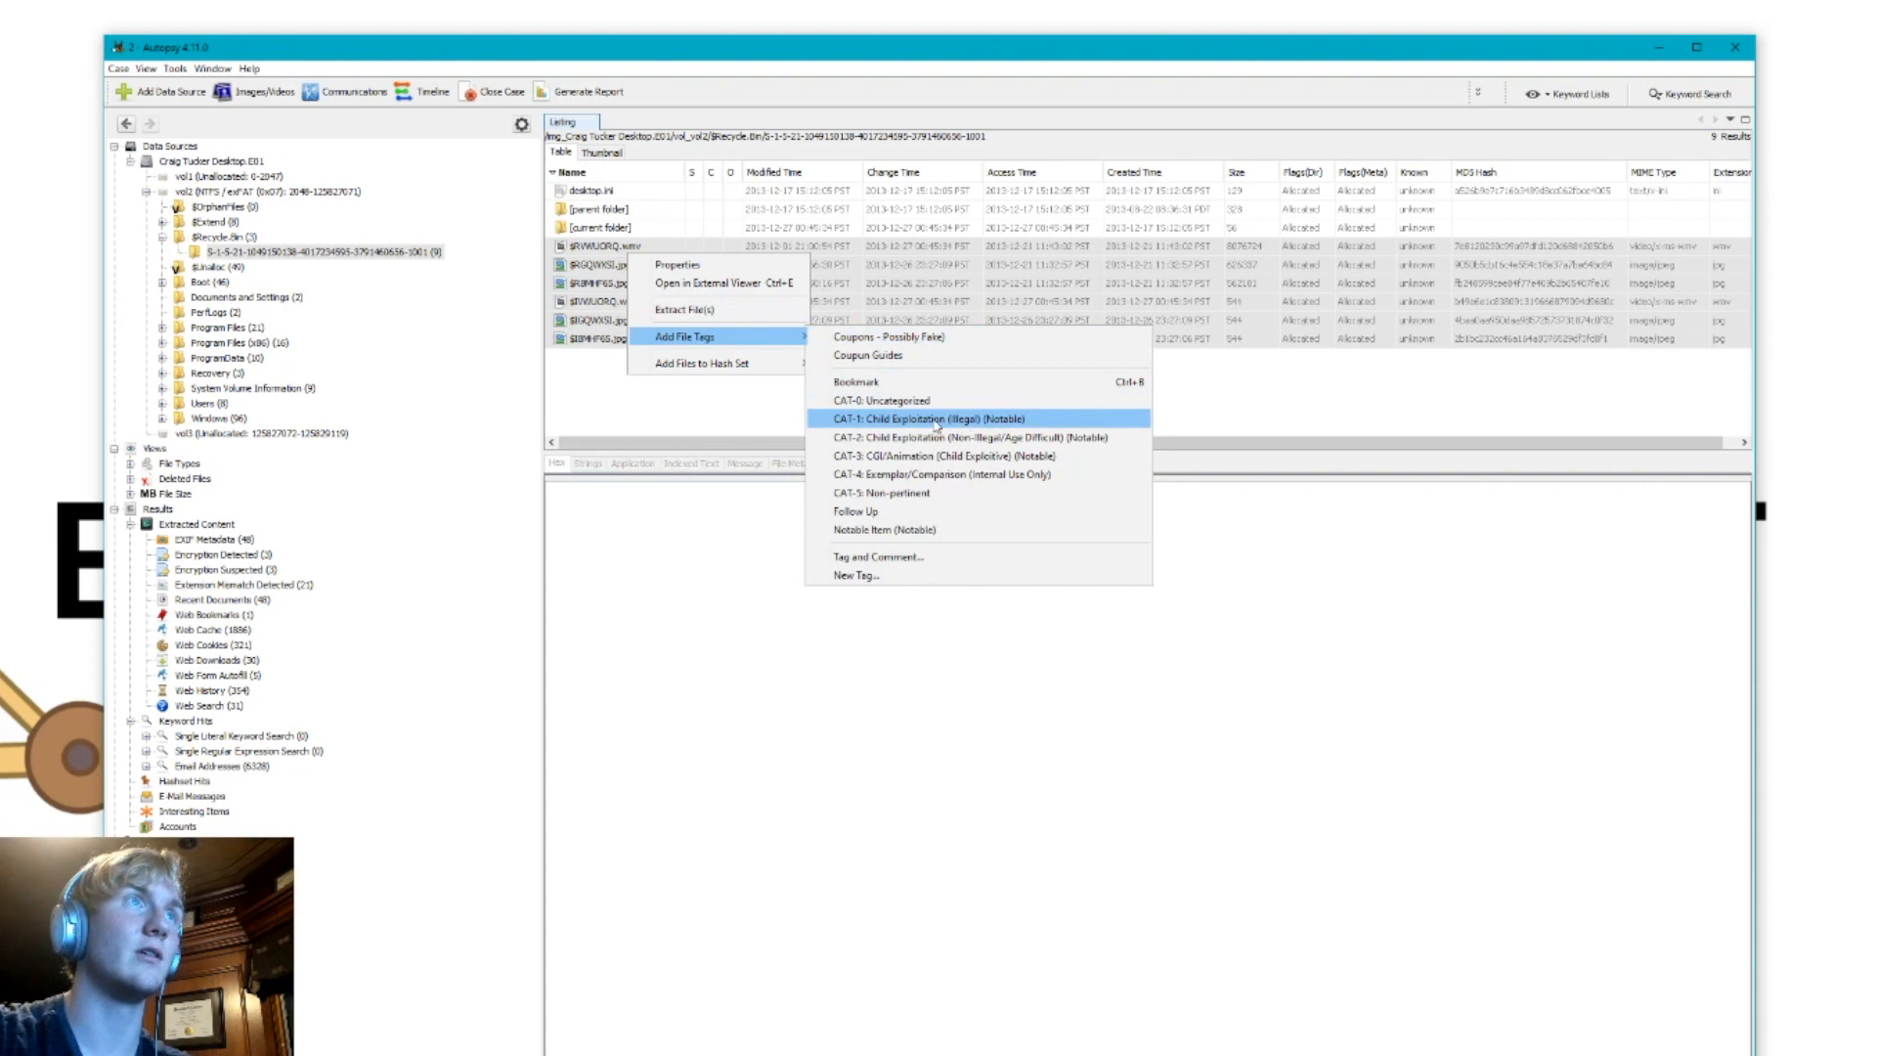
click(886, 428)
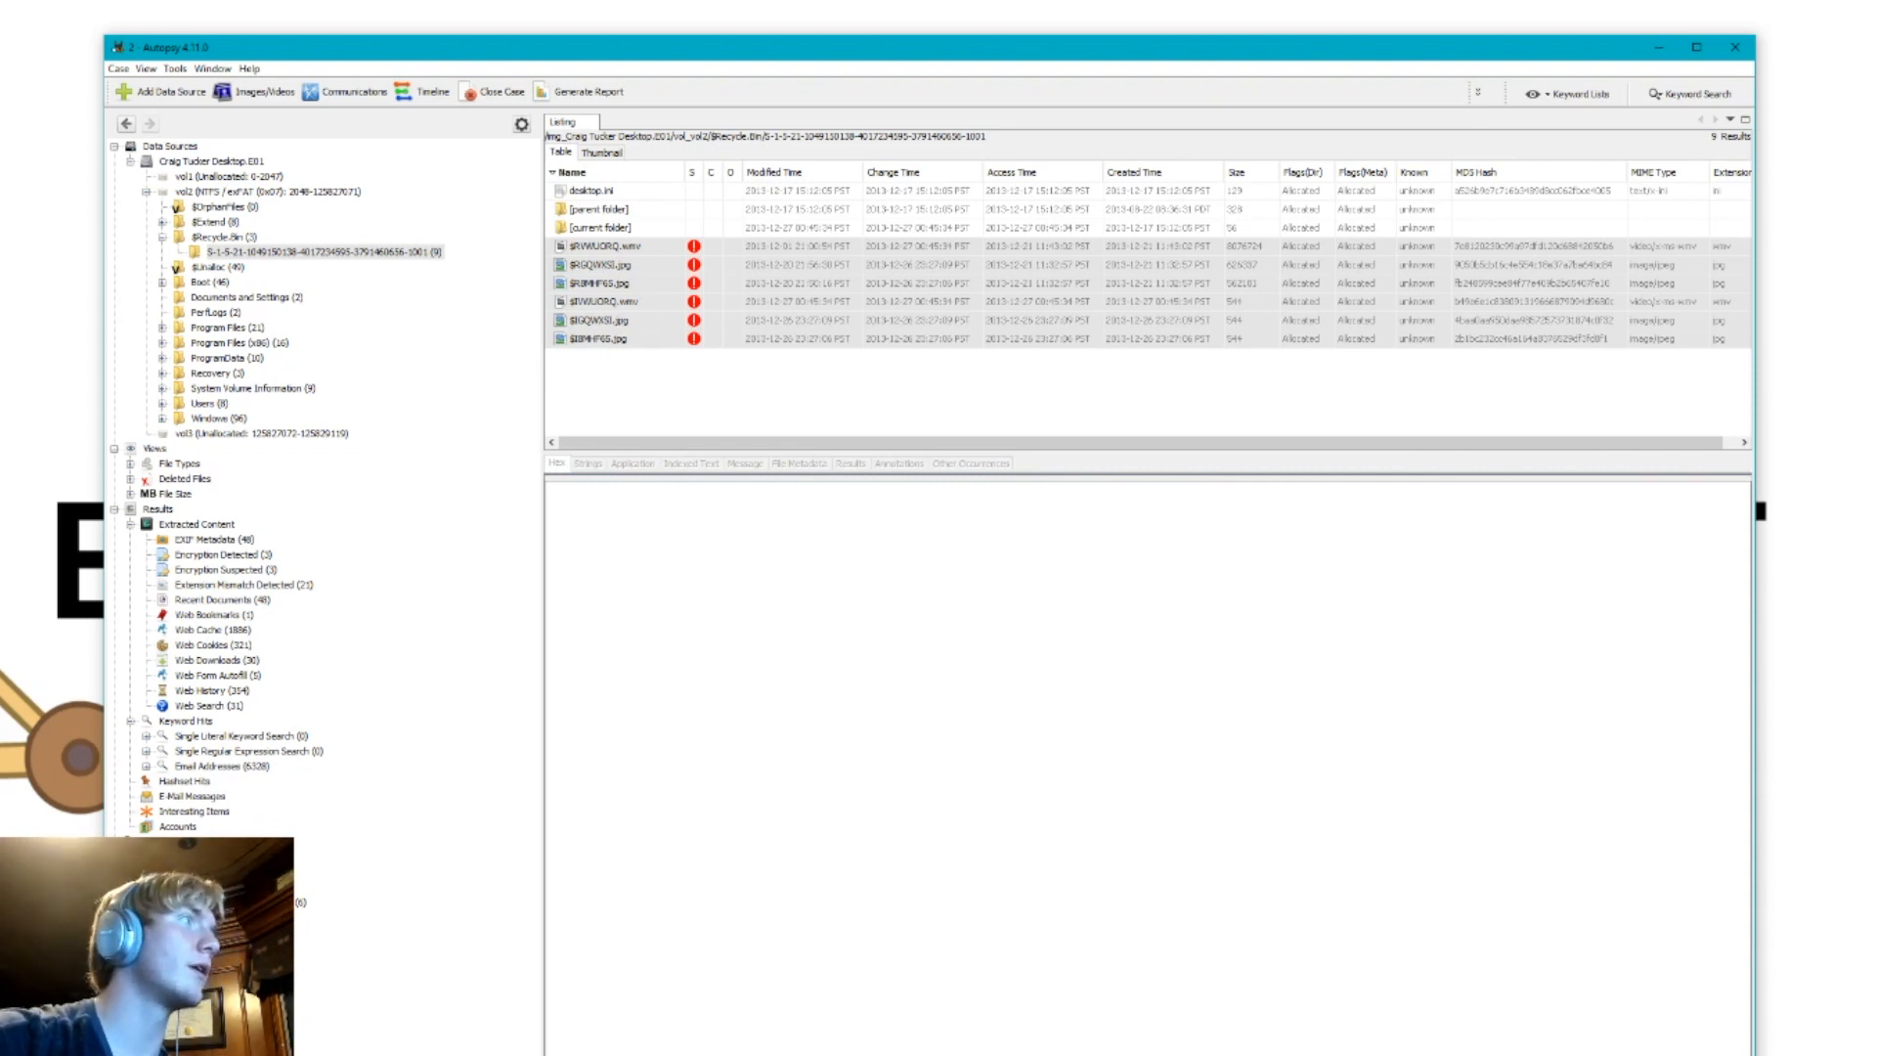
Step: Examine the strings of the first JPG $I record for the deleted picture's original path and name
click(642, 322)
click(557, 465)
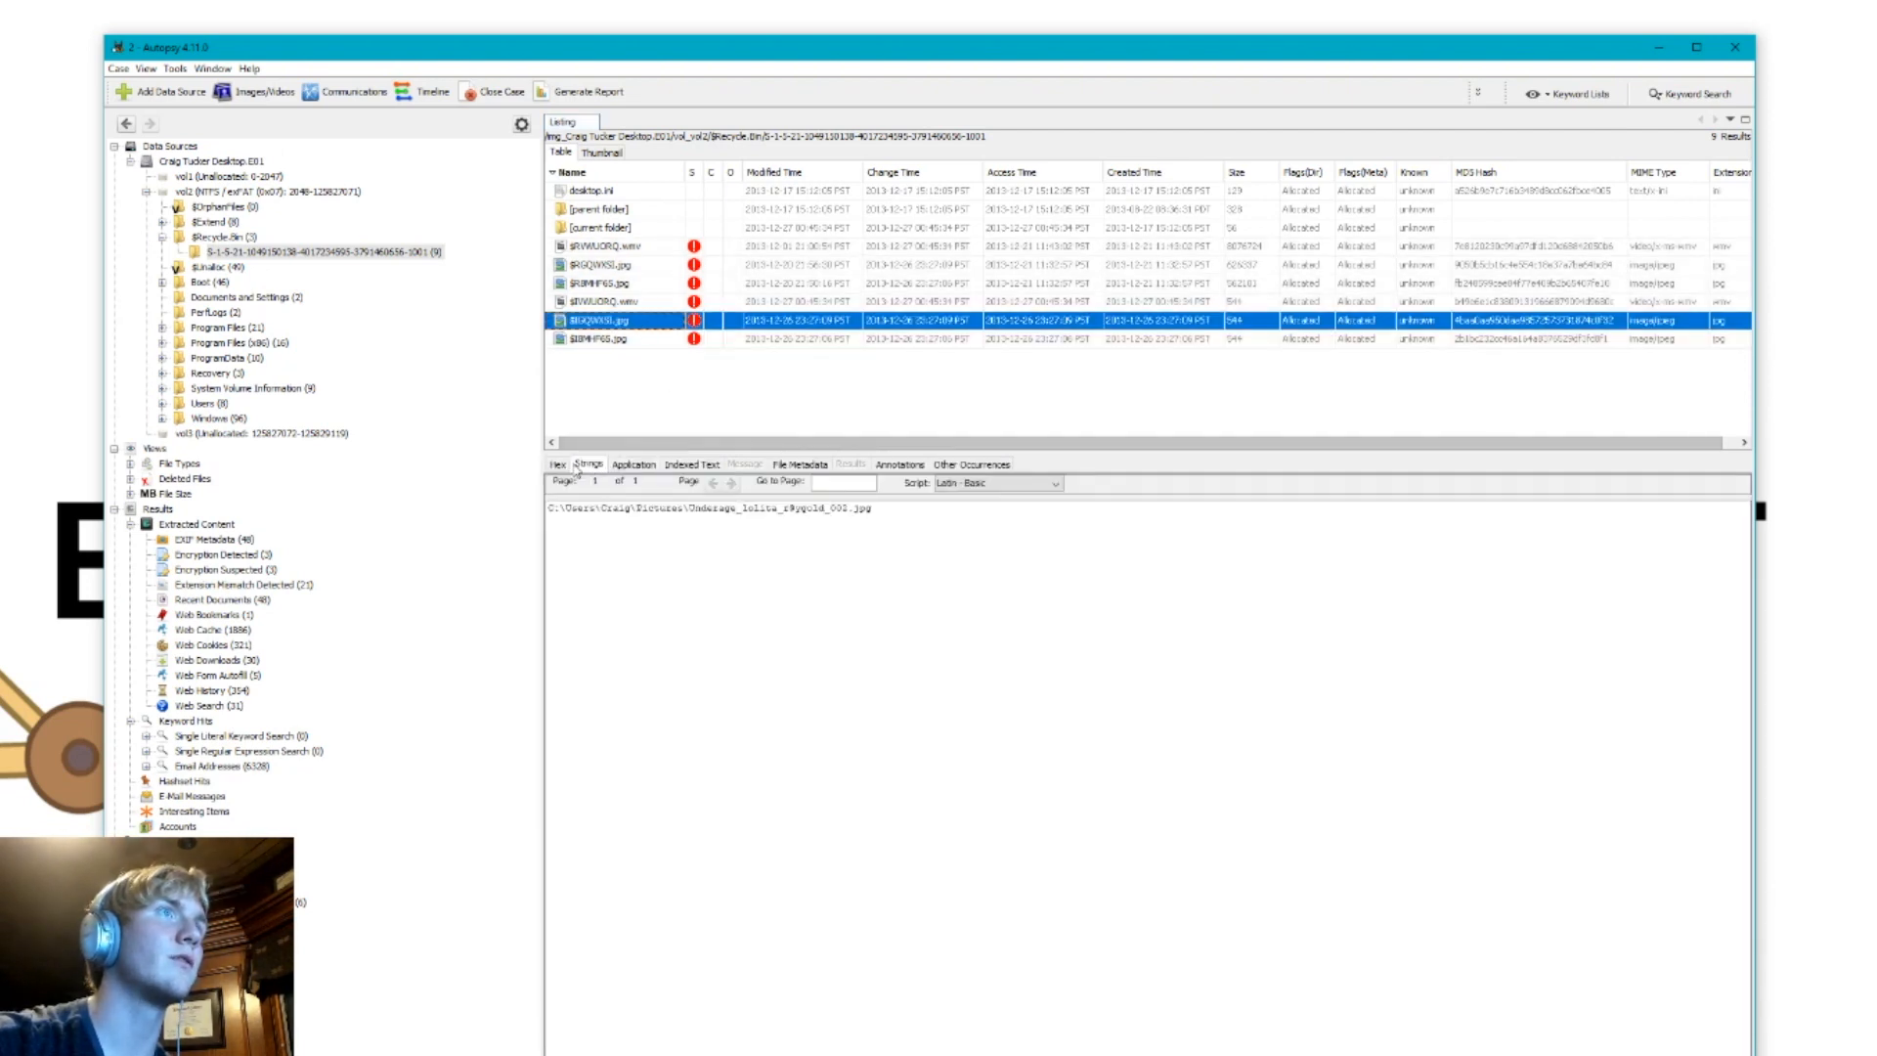
click(588, 465)
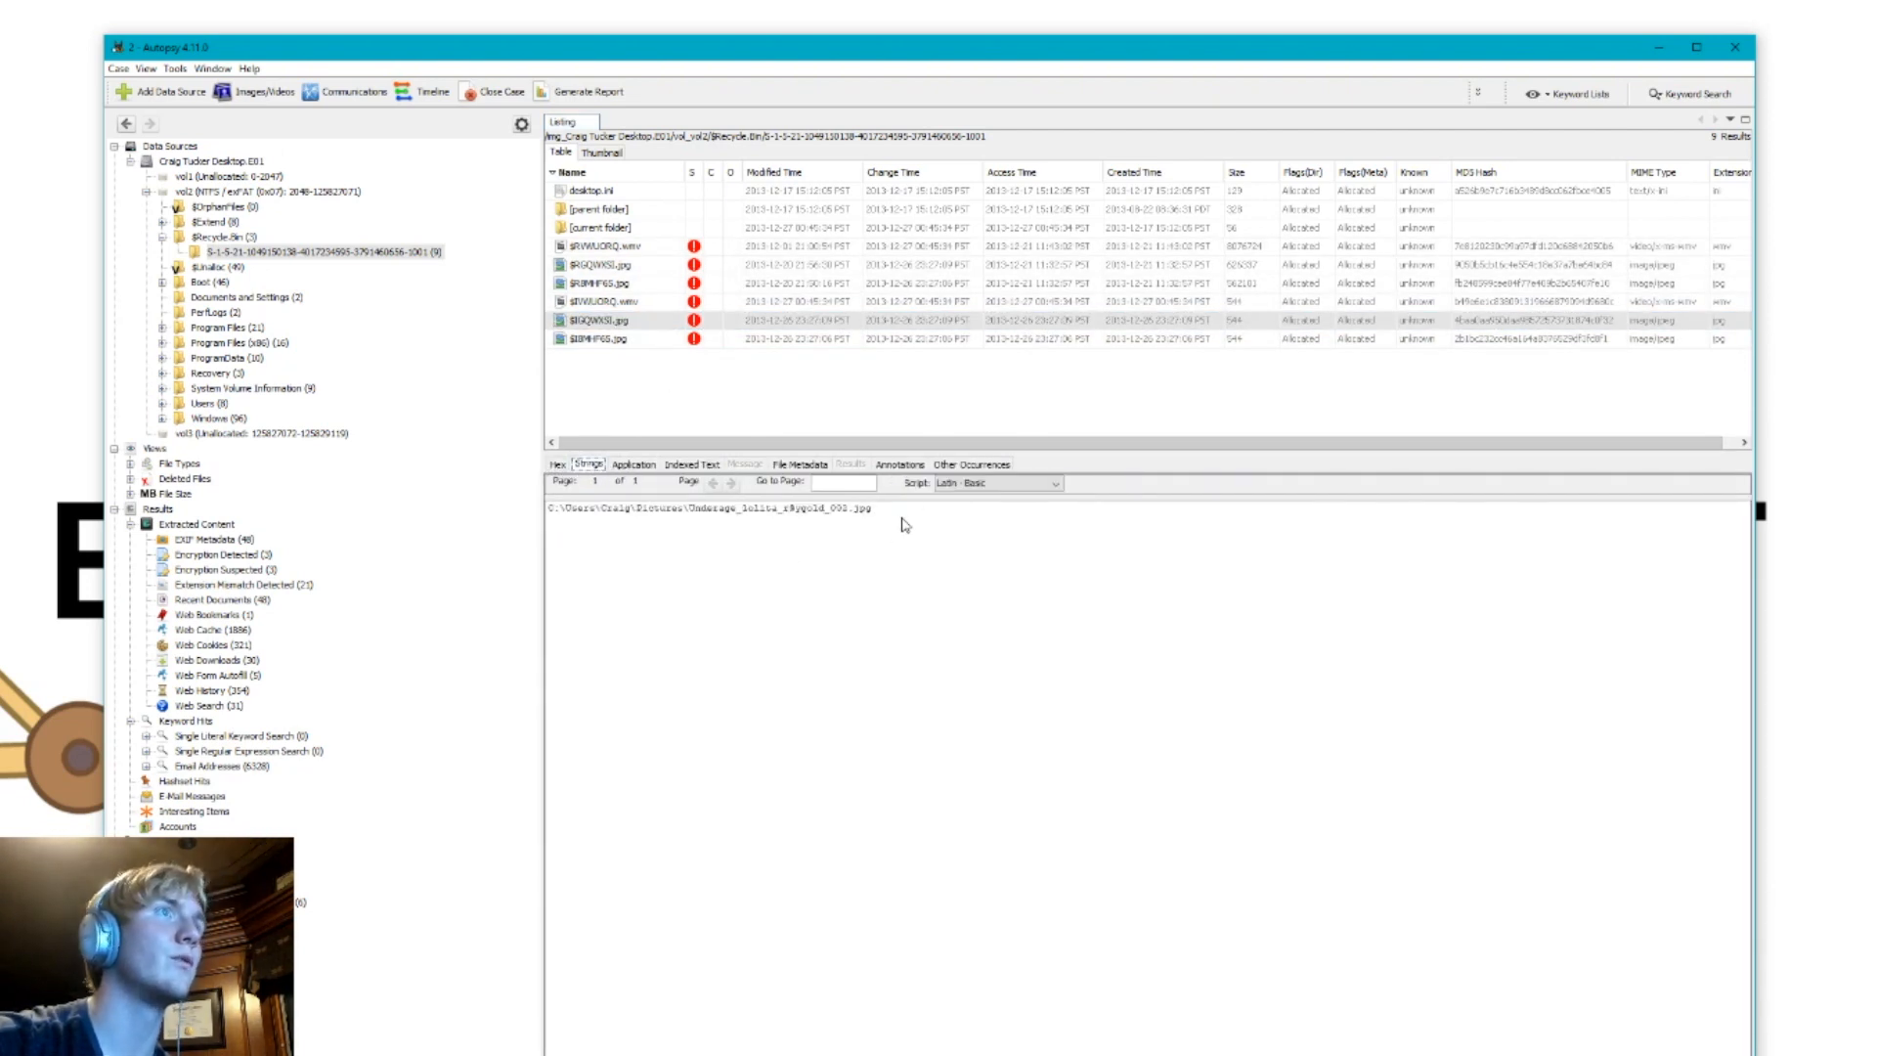
drag(873, 509, 552, 510)
click(780, 526)
drag(893, 509, 555, 505)
click(609, 531)
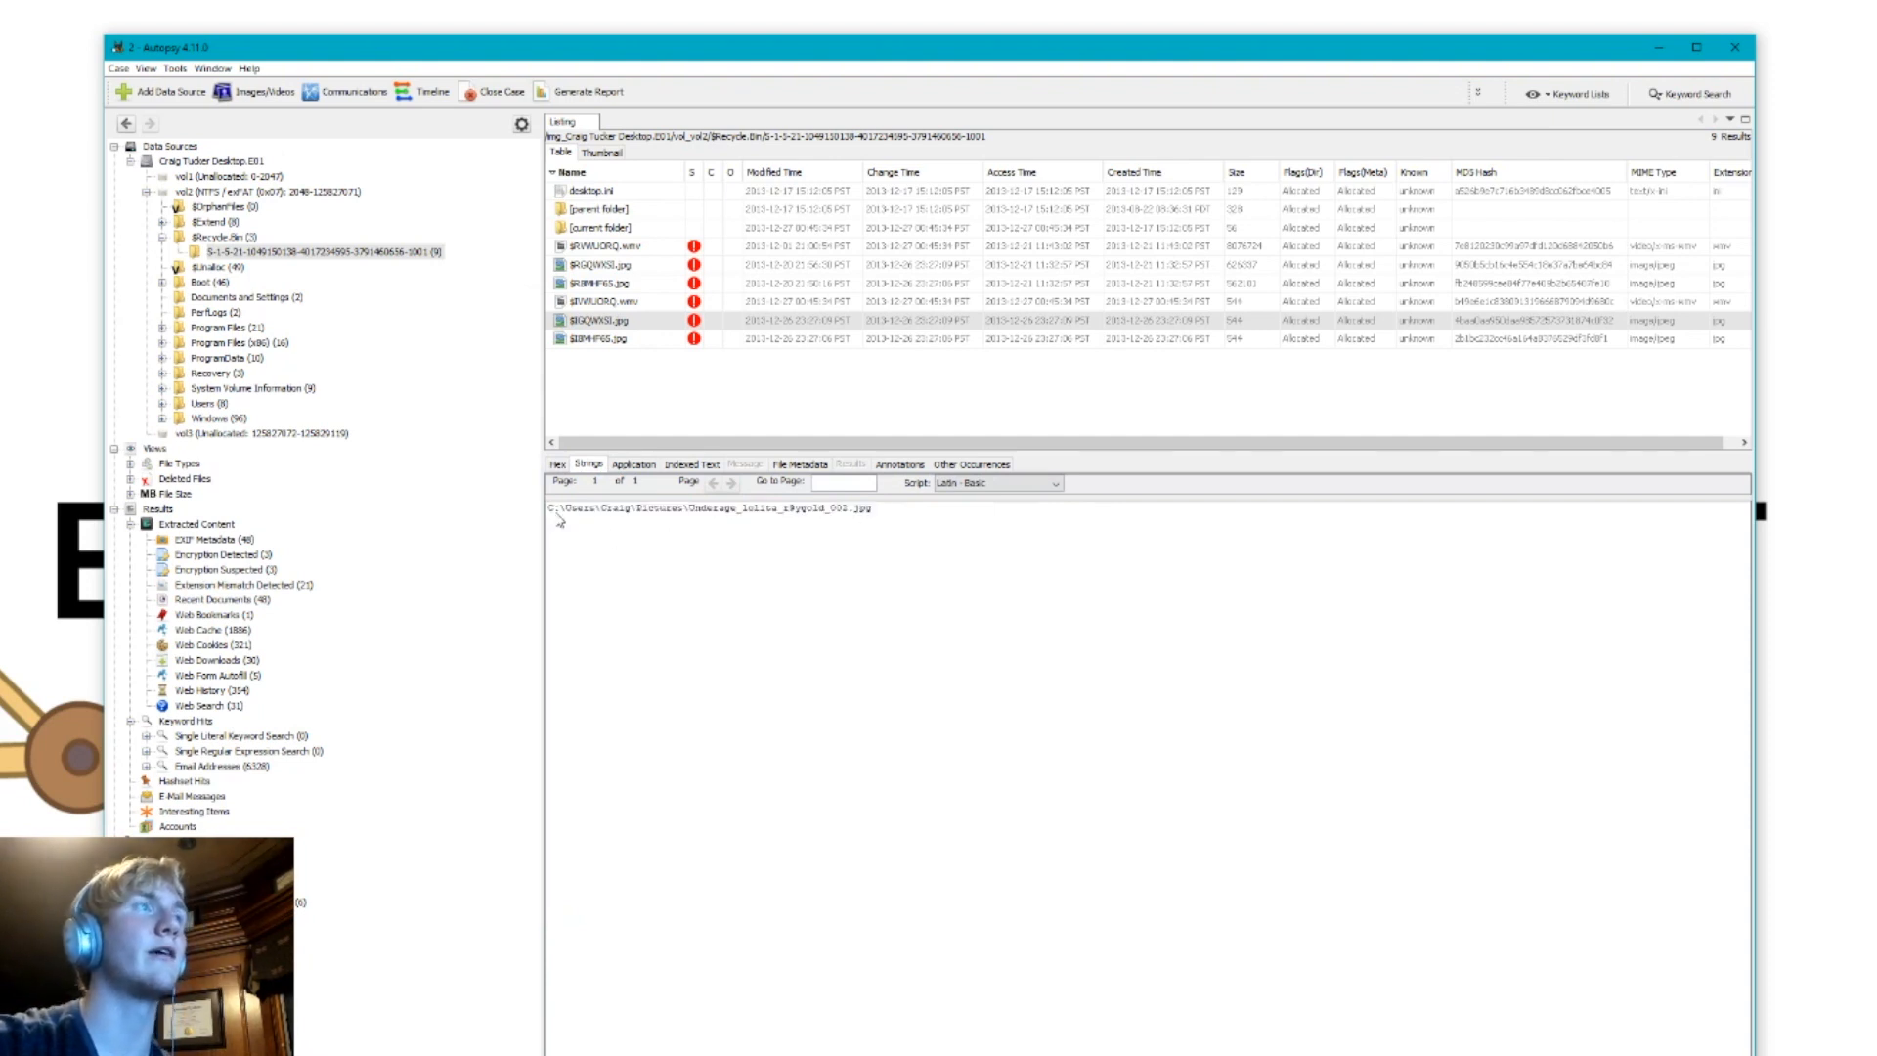
drag(691, 510, 736, 516)
click(738, 518)
Step: Show the JPG $I record in hex and examine the first eight header bytes
click(559, 466)
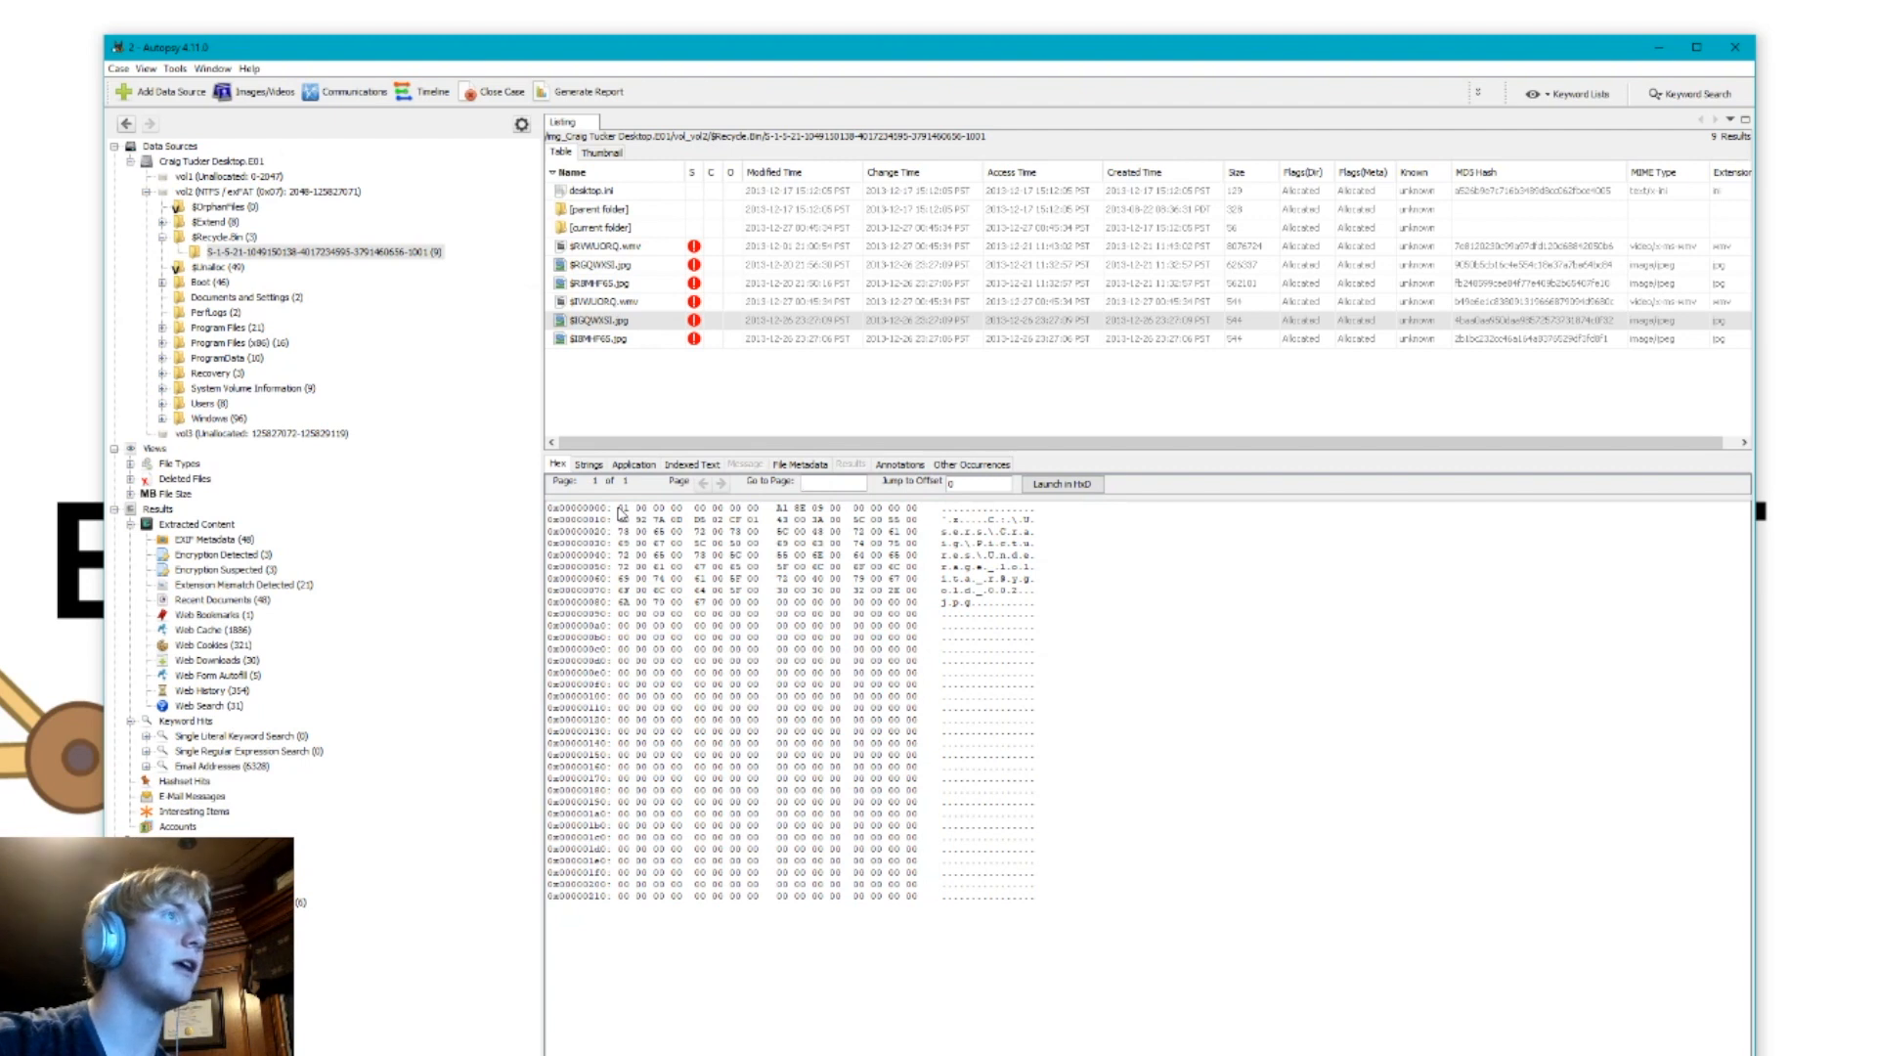
drag(620, 510, 761, 520)
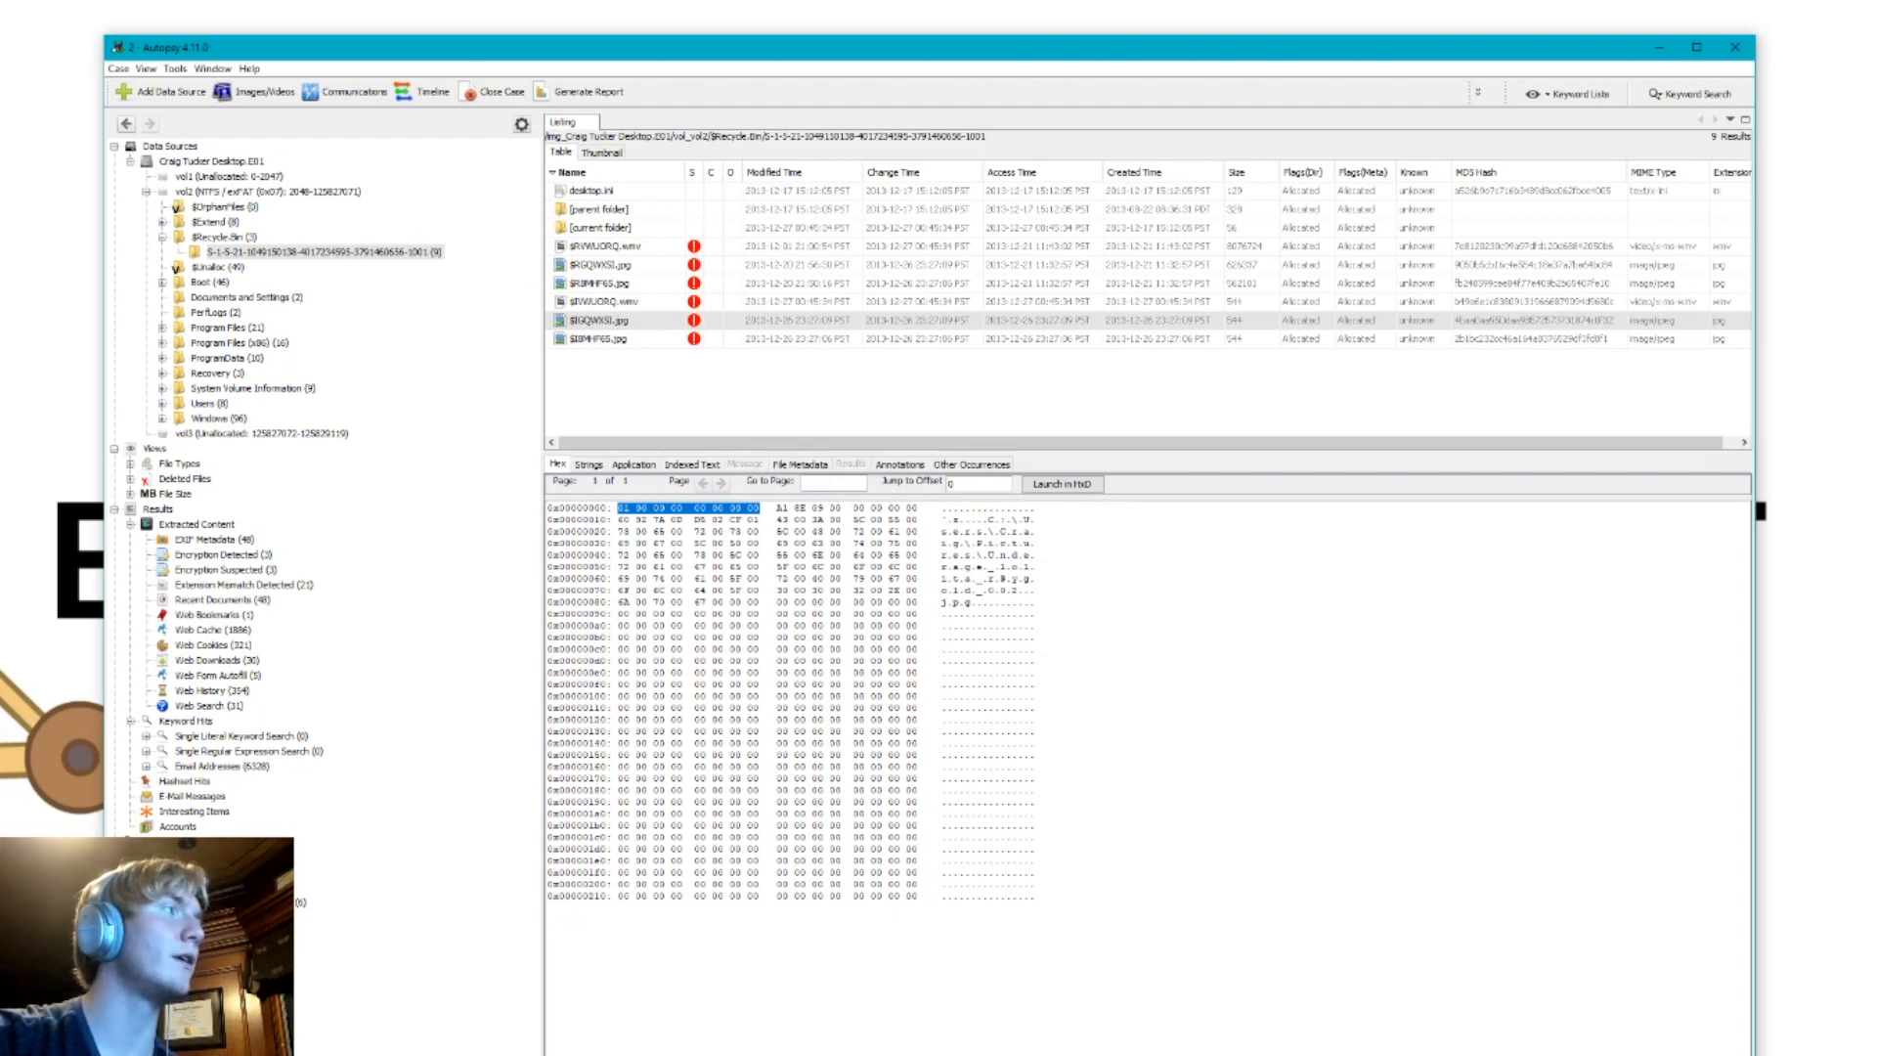
click(625, 510)
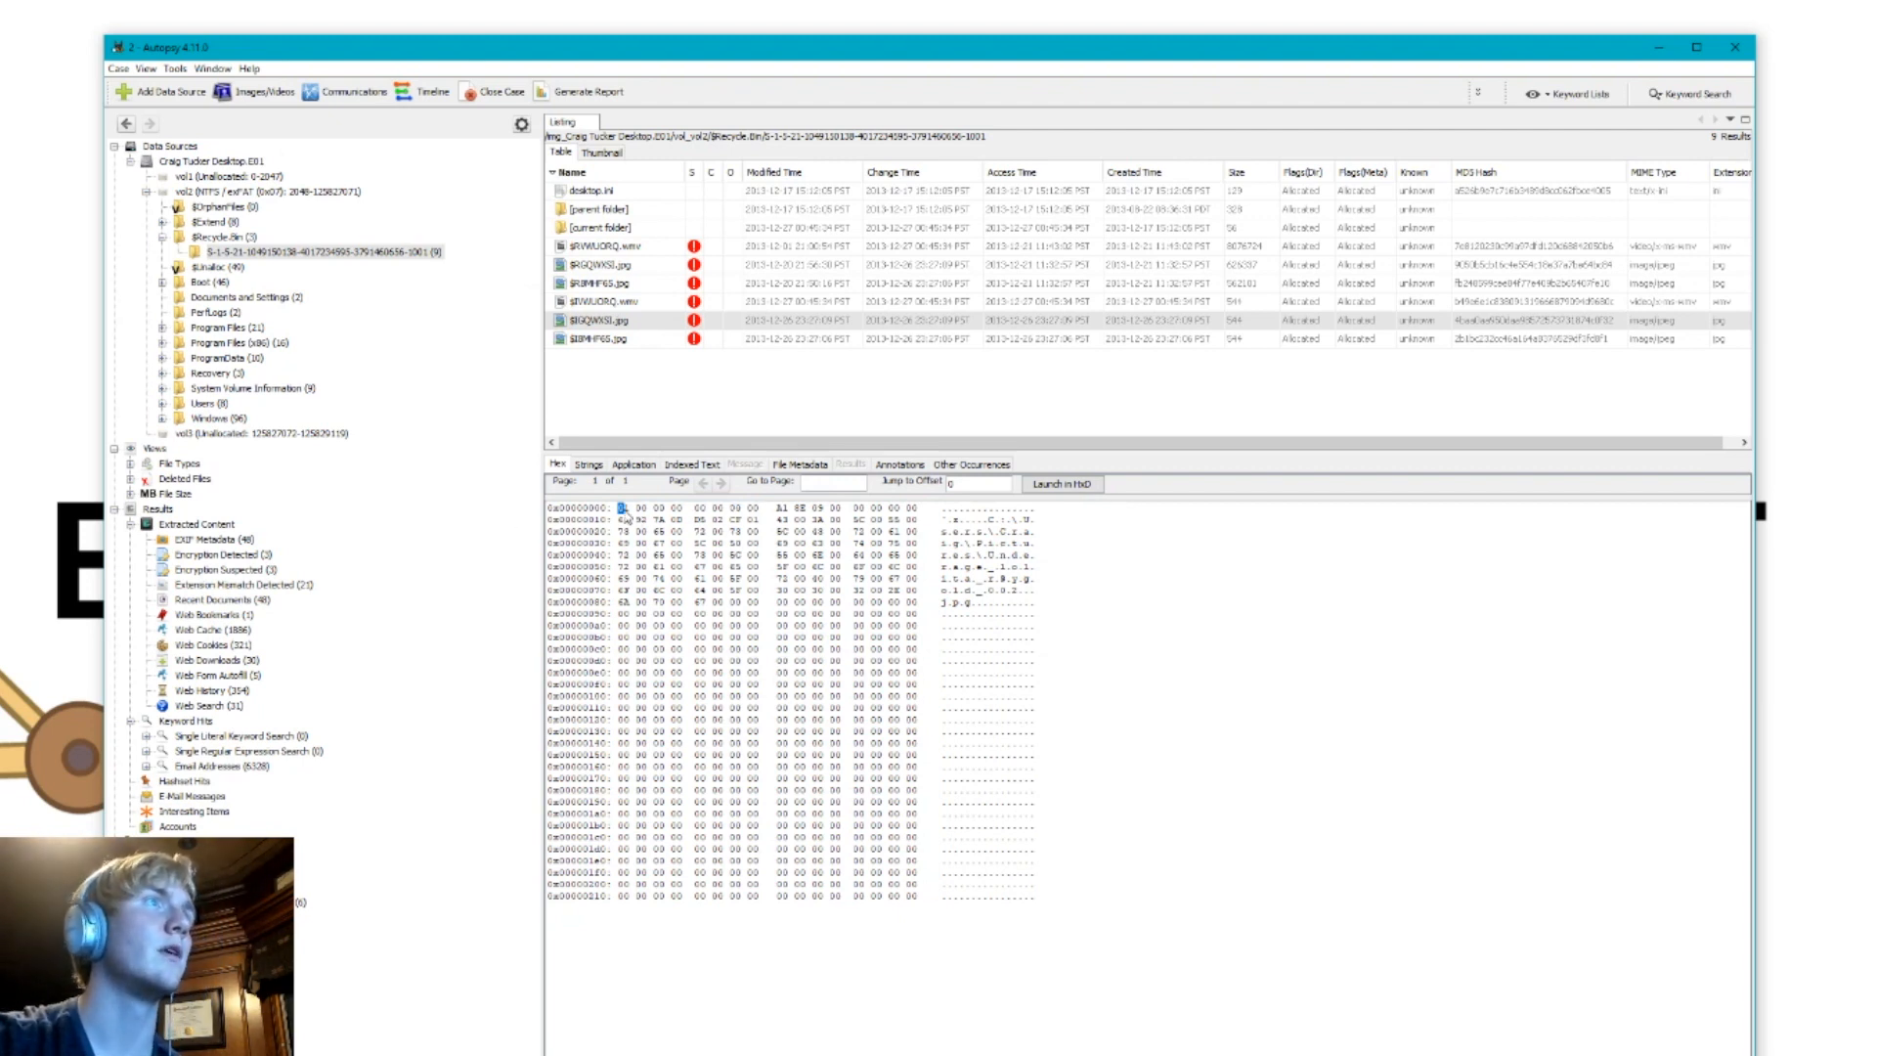
click(634, 547)
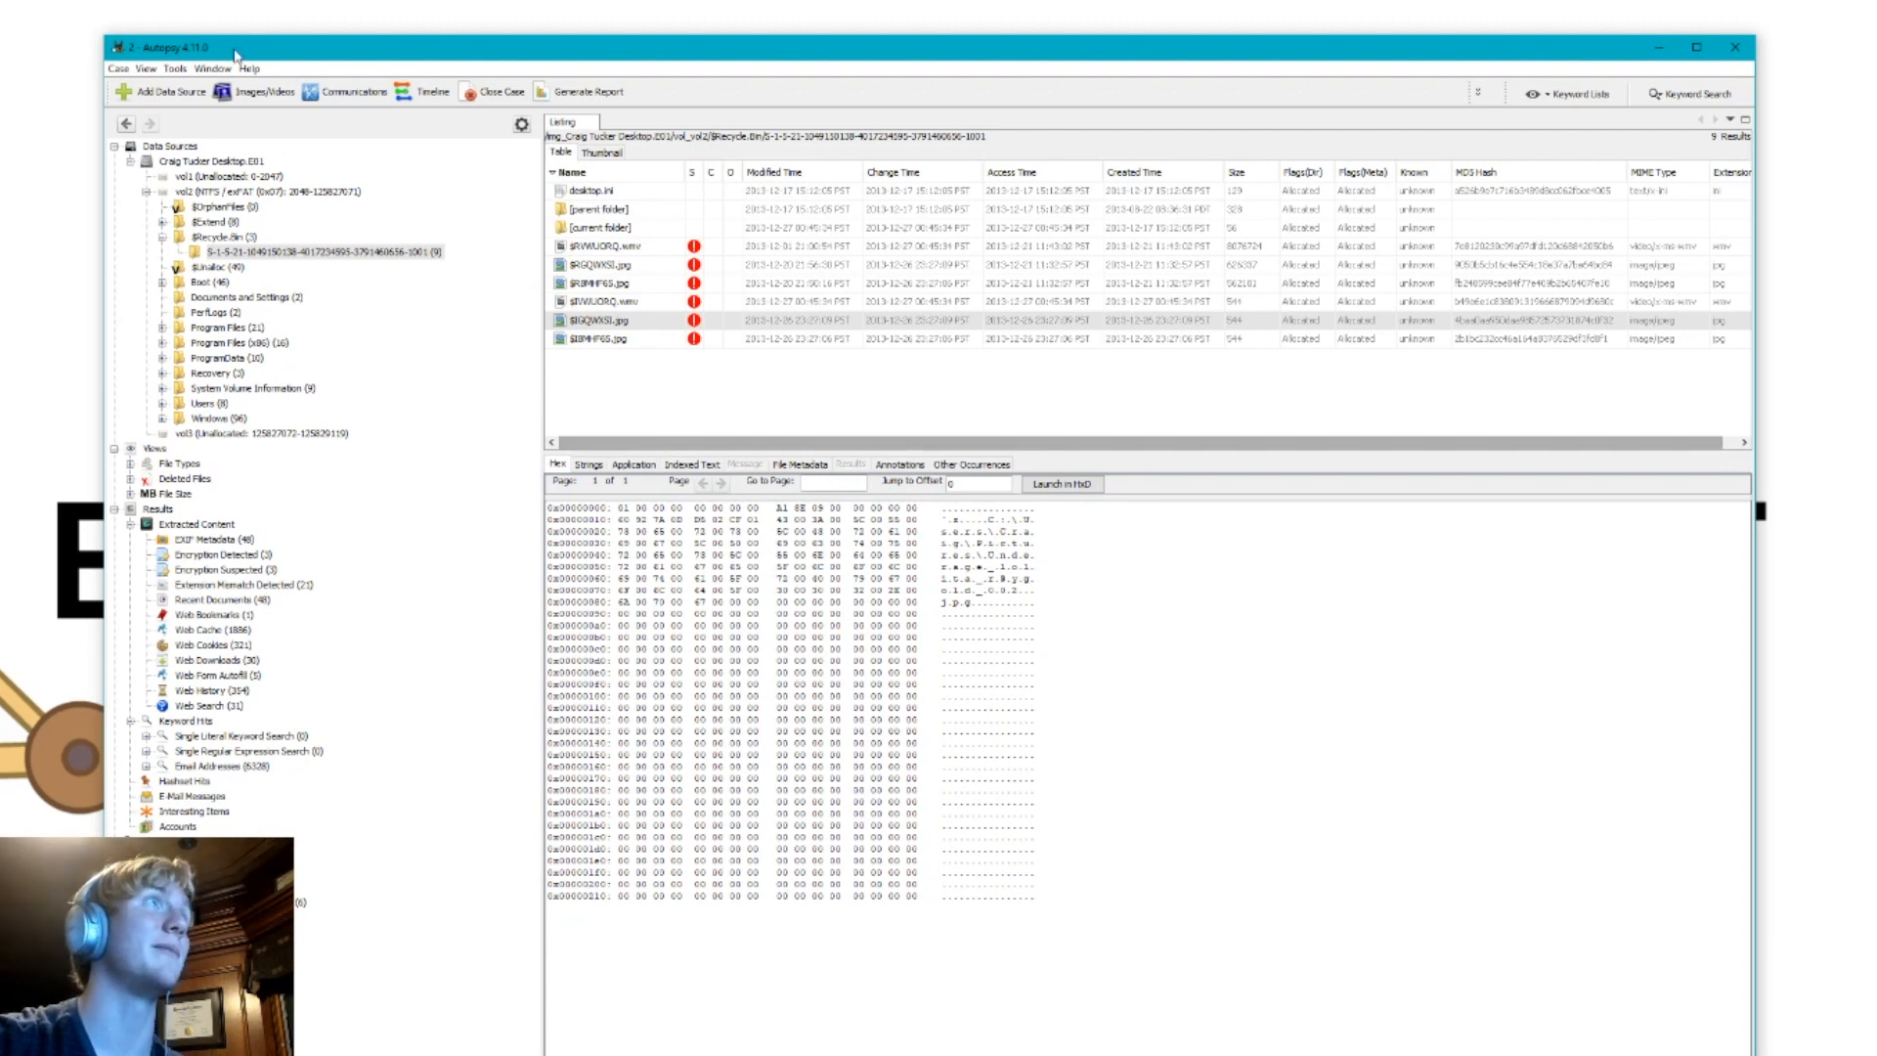
click(117, 68)
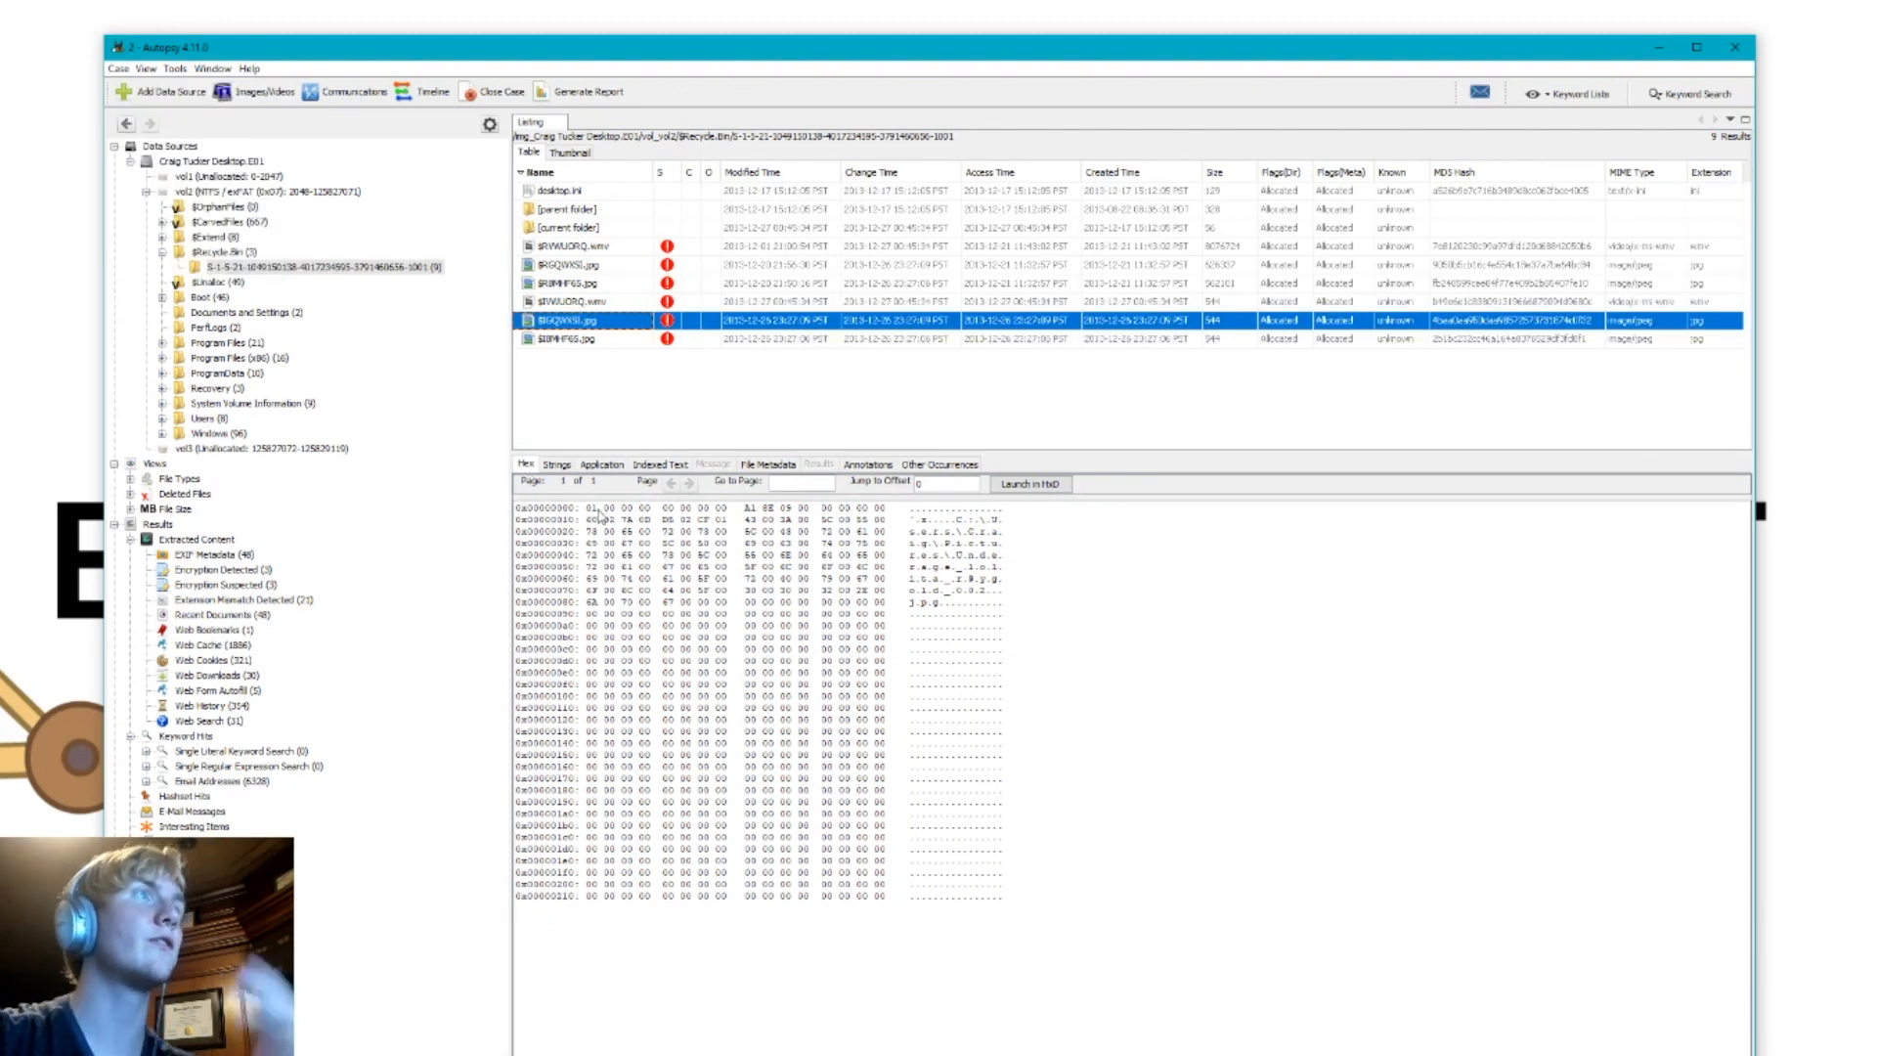
Step: Examine the first byte and the eight bytes starting at offset 8 of the $I record
drag(599, 511, 585, 512)
click(594, 514)
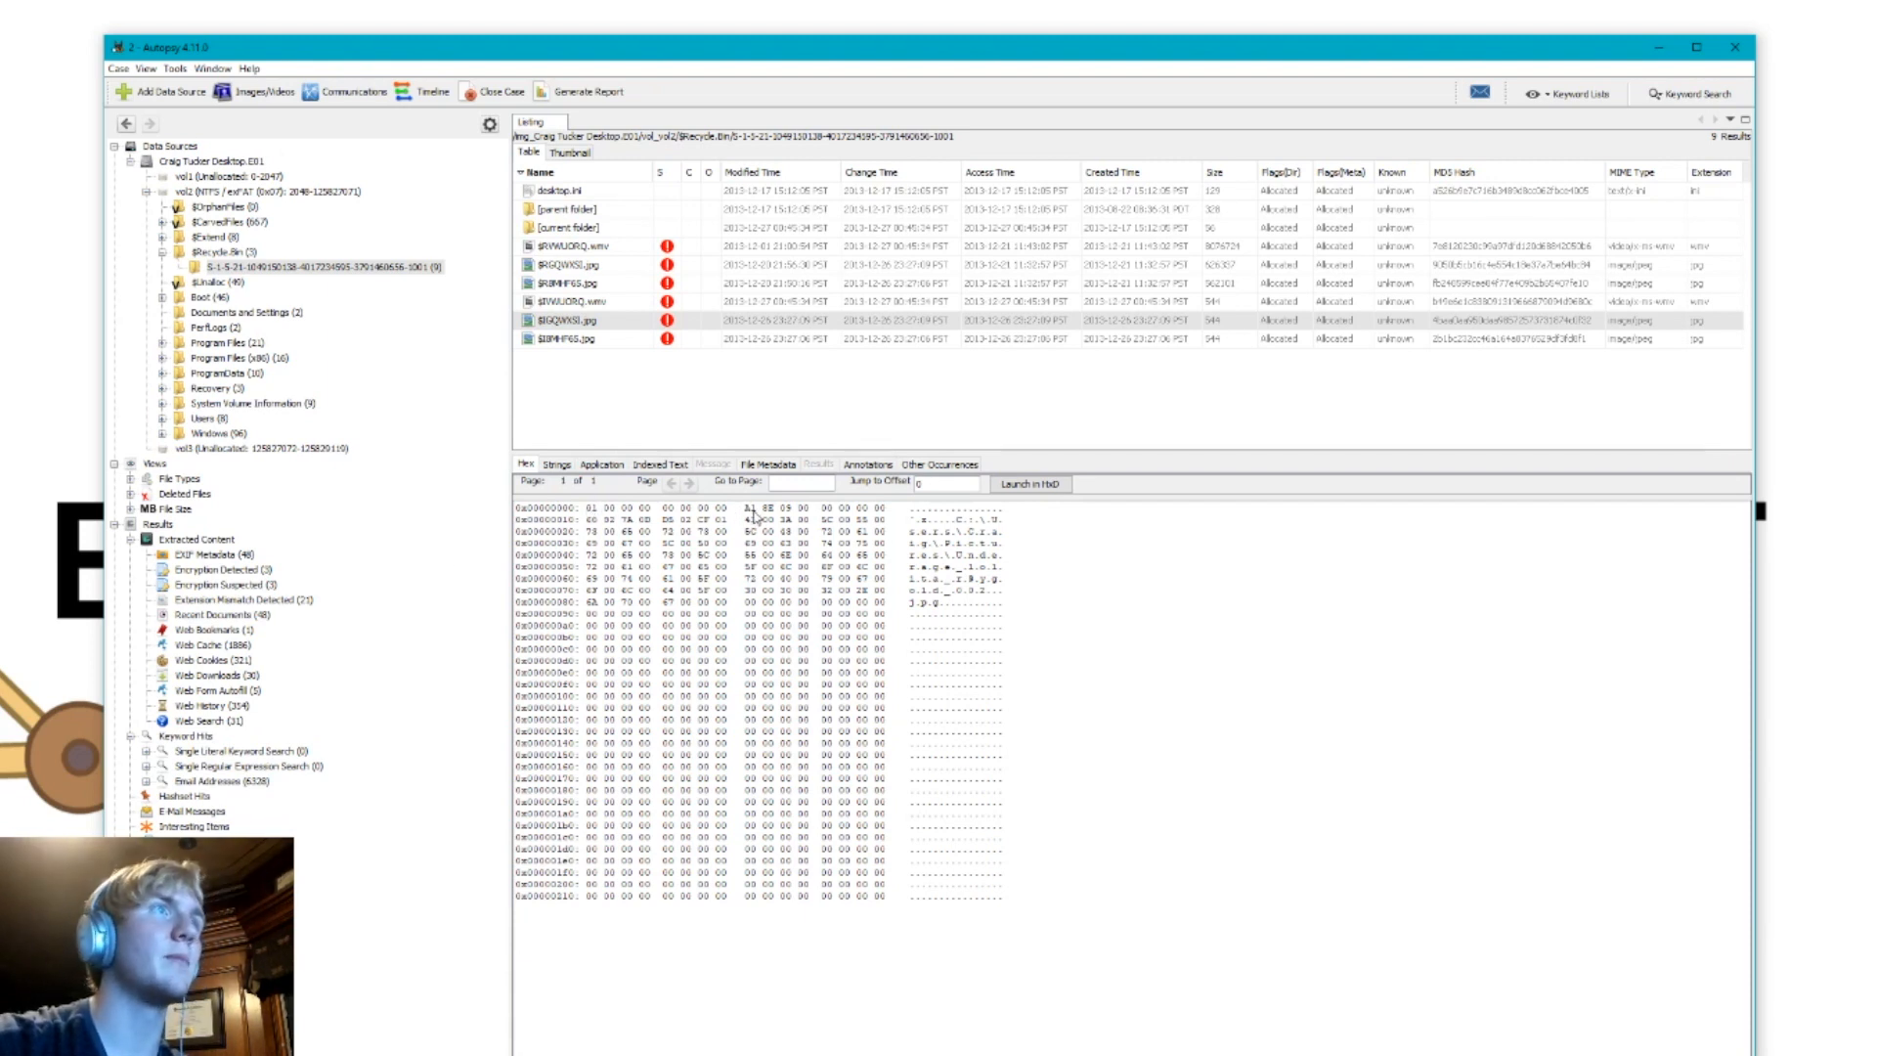
drag(747, 509, 889, 510)
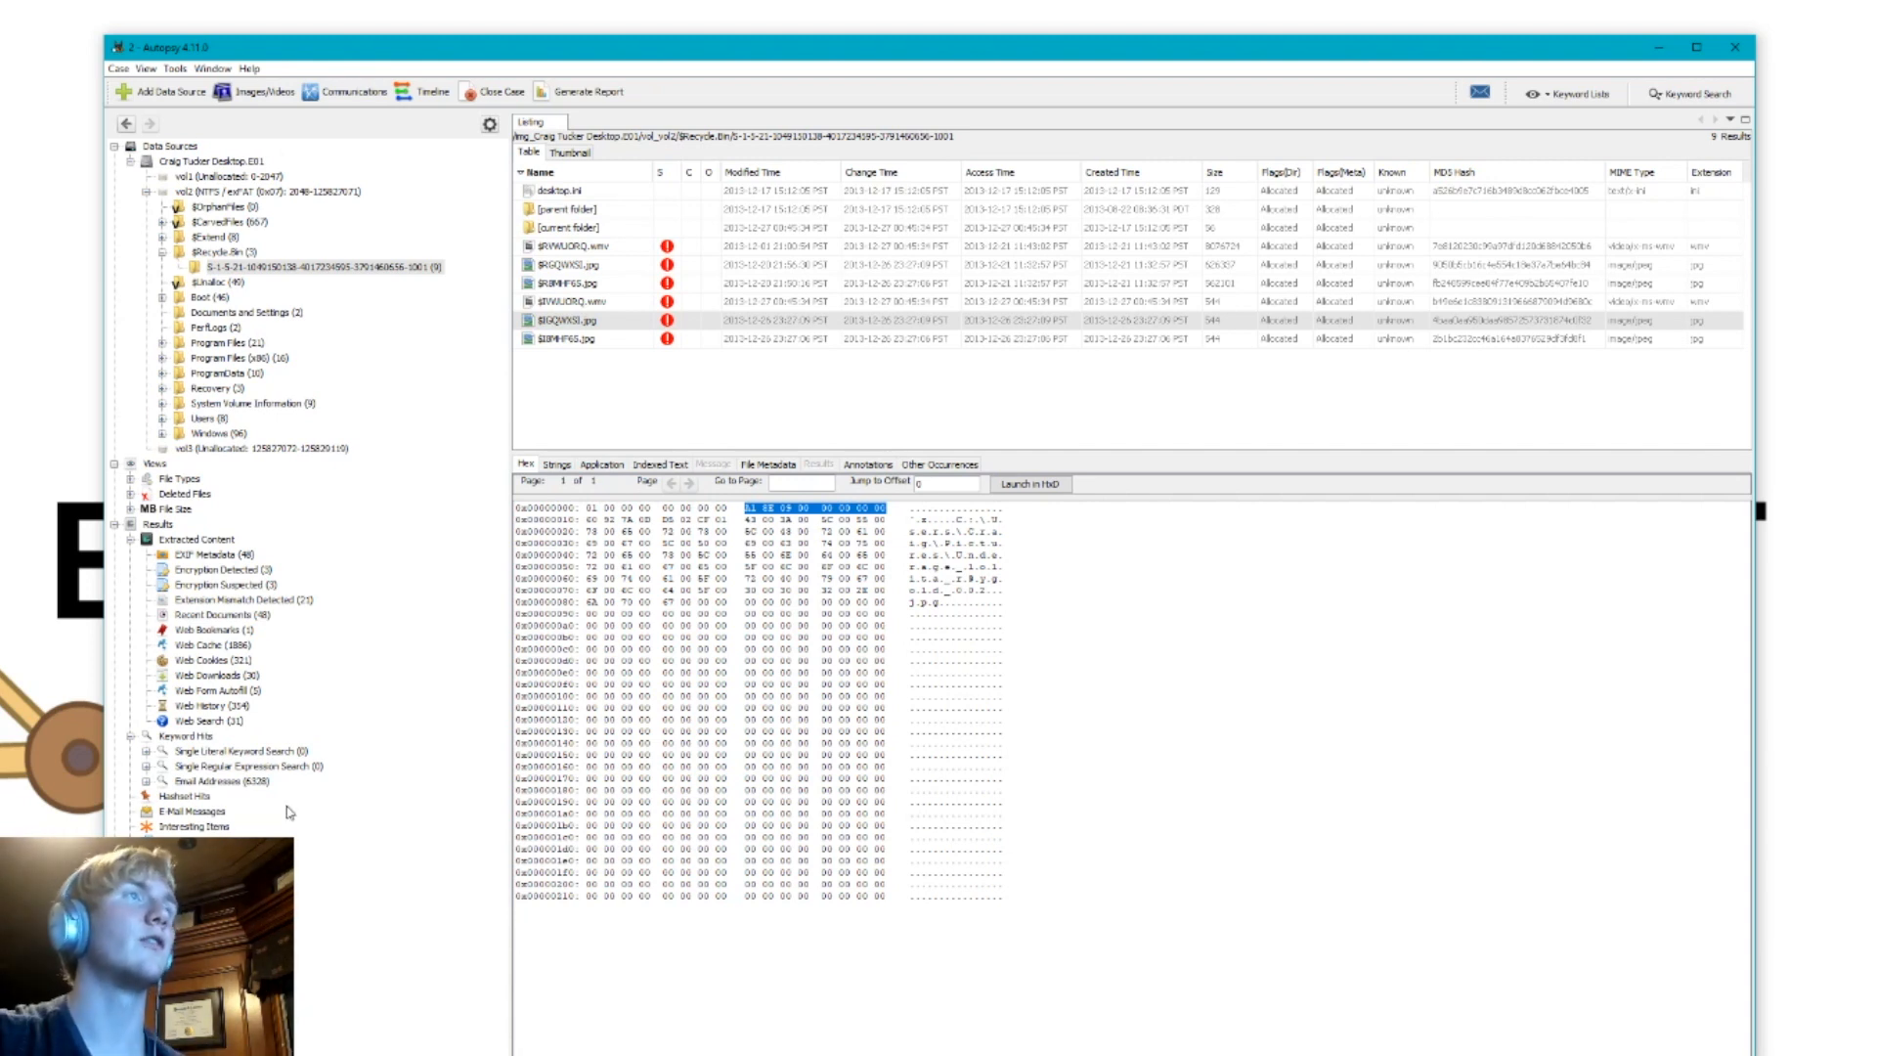
click(879, 519)
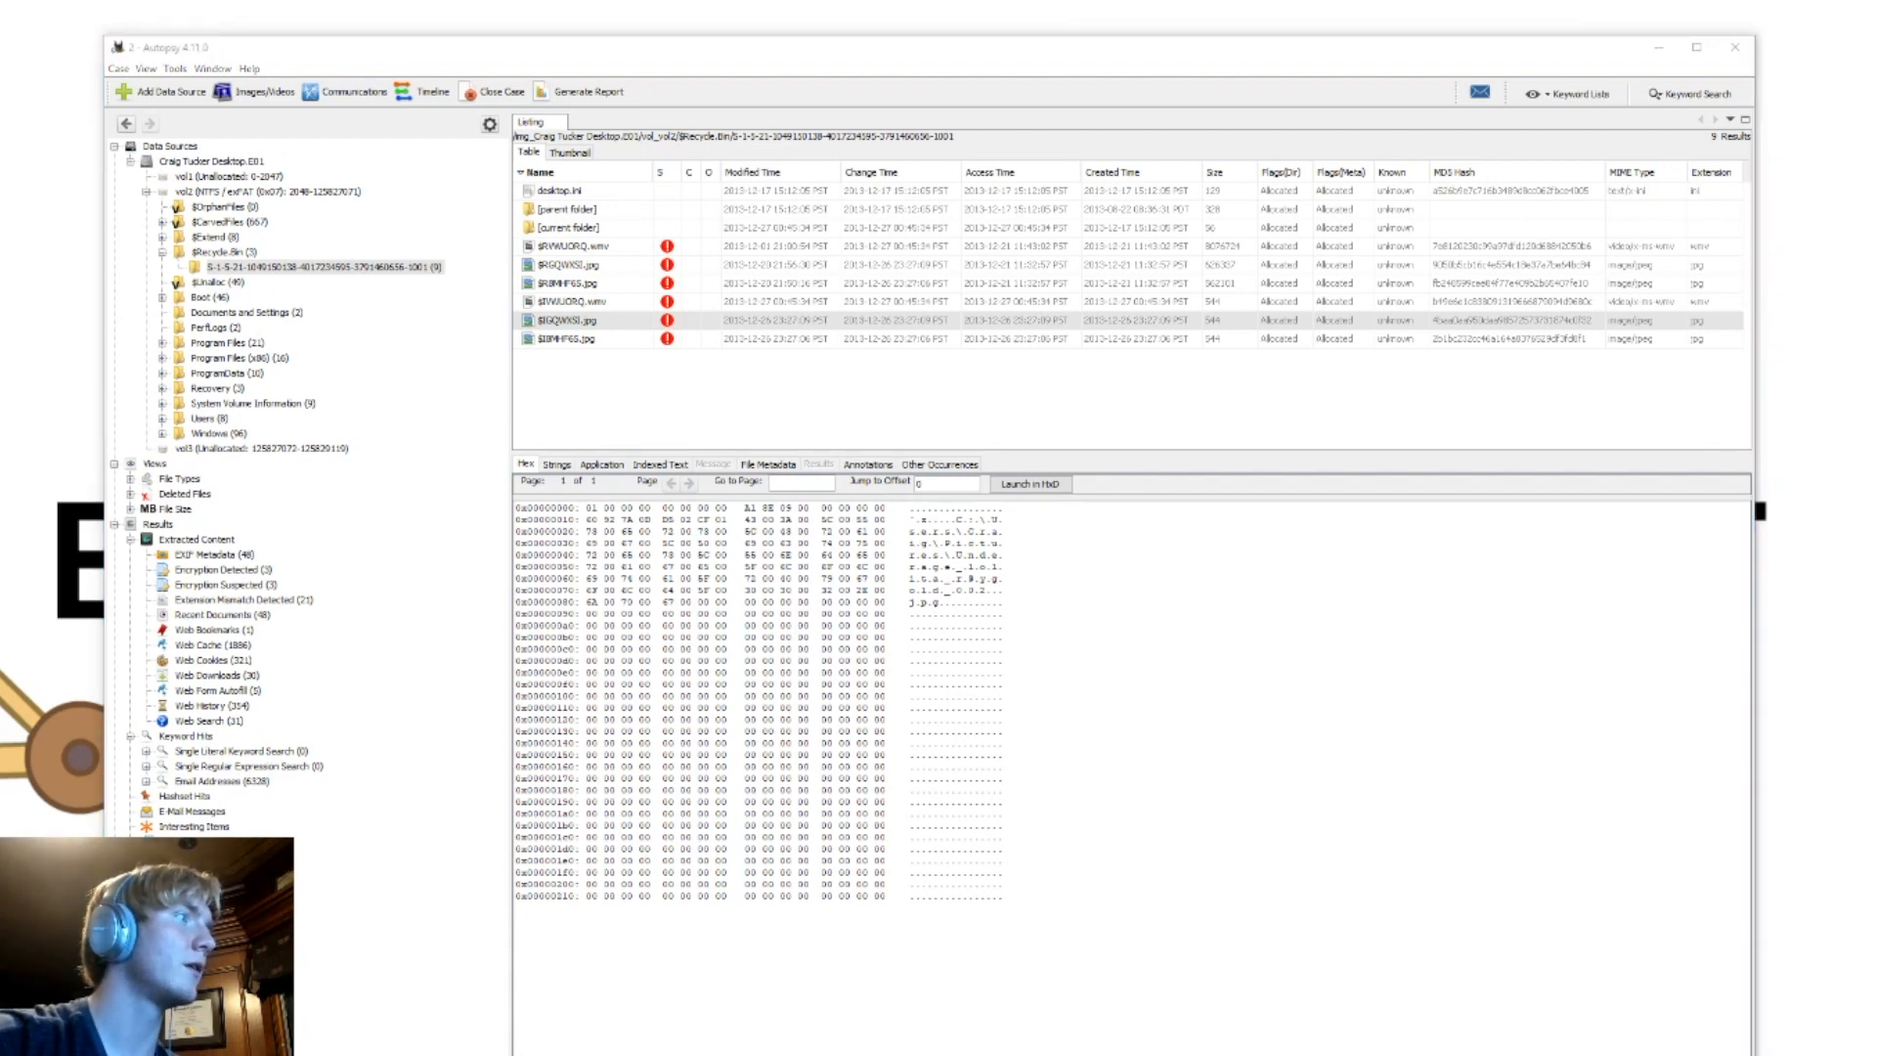
Step: Switch to the RapidTables hexadecimal-to-decimal converter in the browser, widen its window beside Autopsy and make the hex number field ready
drag(0, 518, 1193, 360)
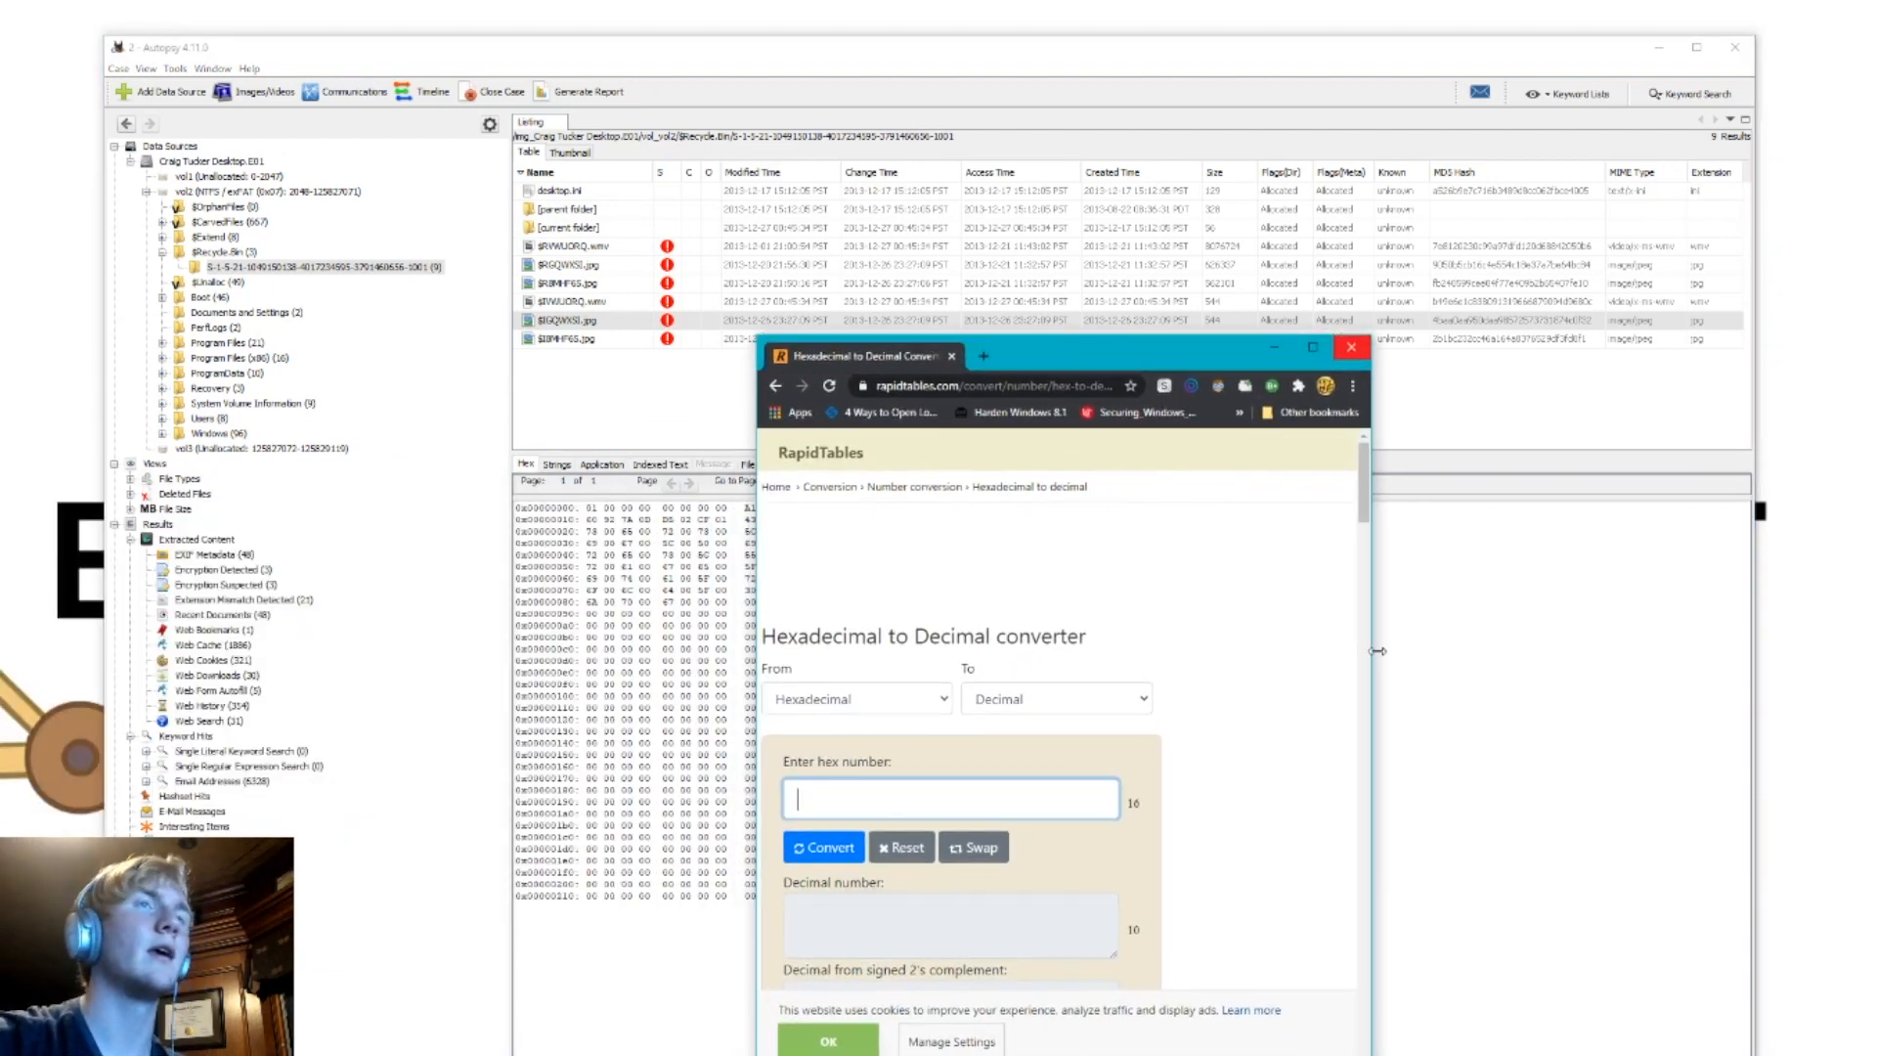
drag(1374, 654, 1786, 645)
drag(1218, 362, 1357, 331)
scroll(1407, 564, down, 3)
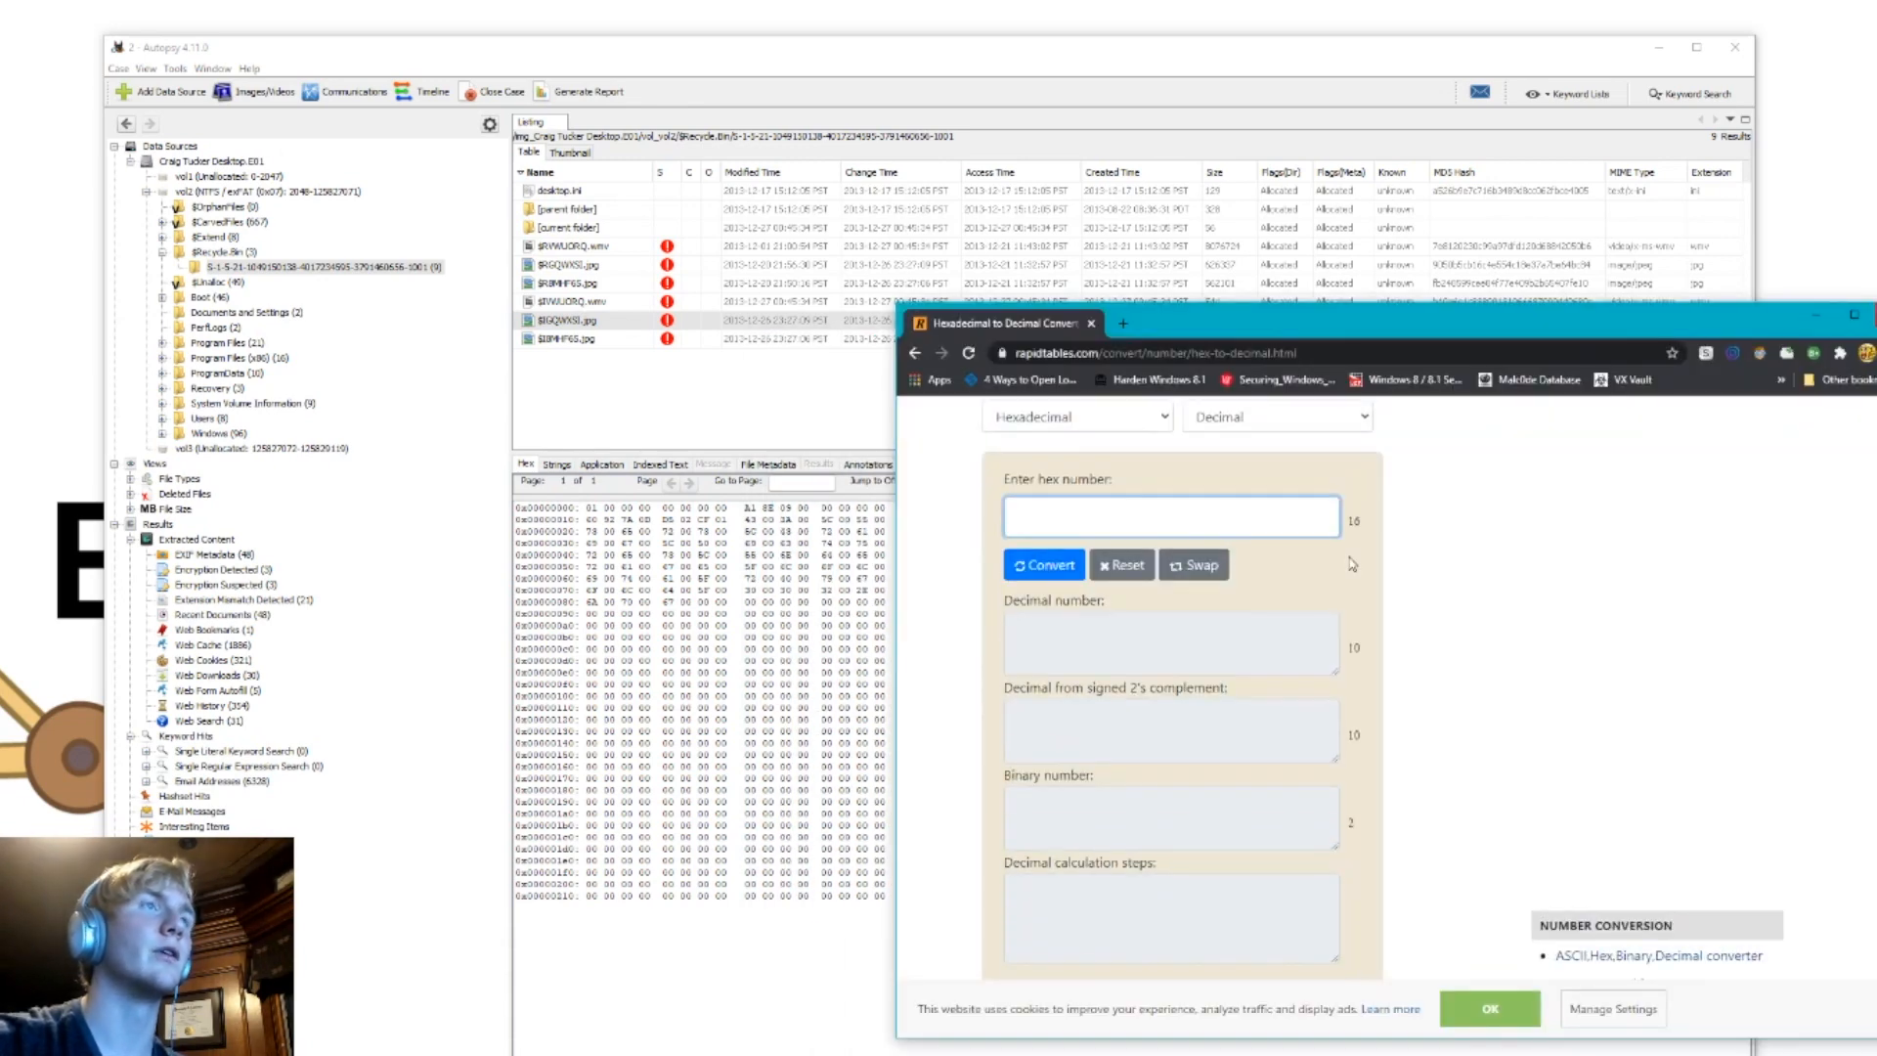
click(529, 472)
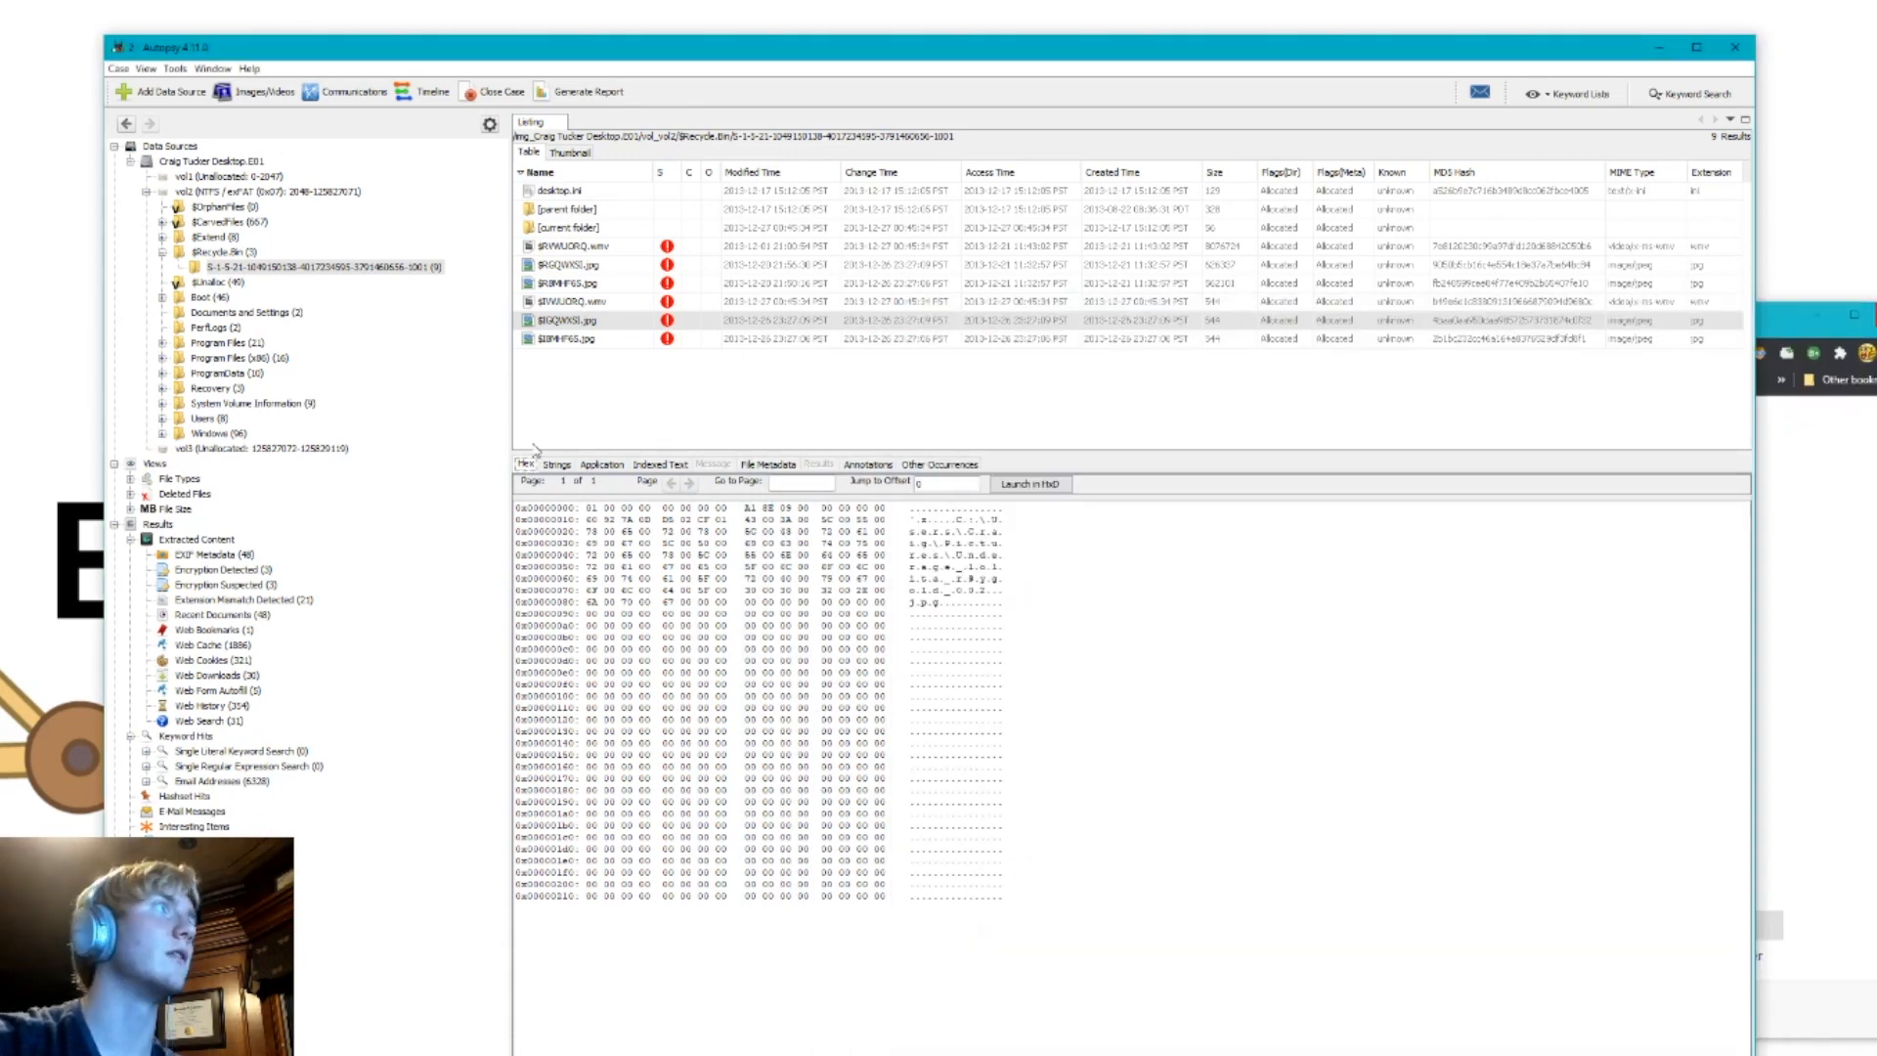
click(1775, 573)
click(1208, 513)
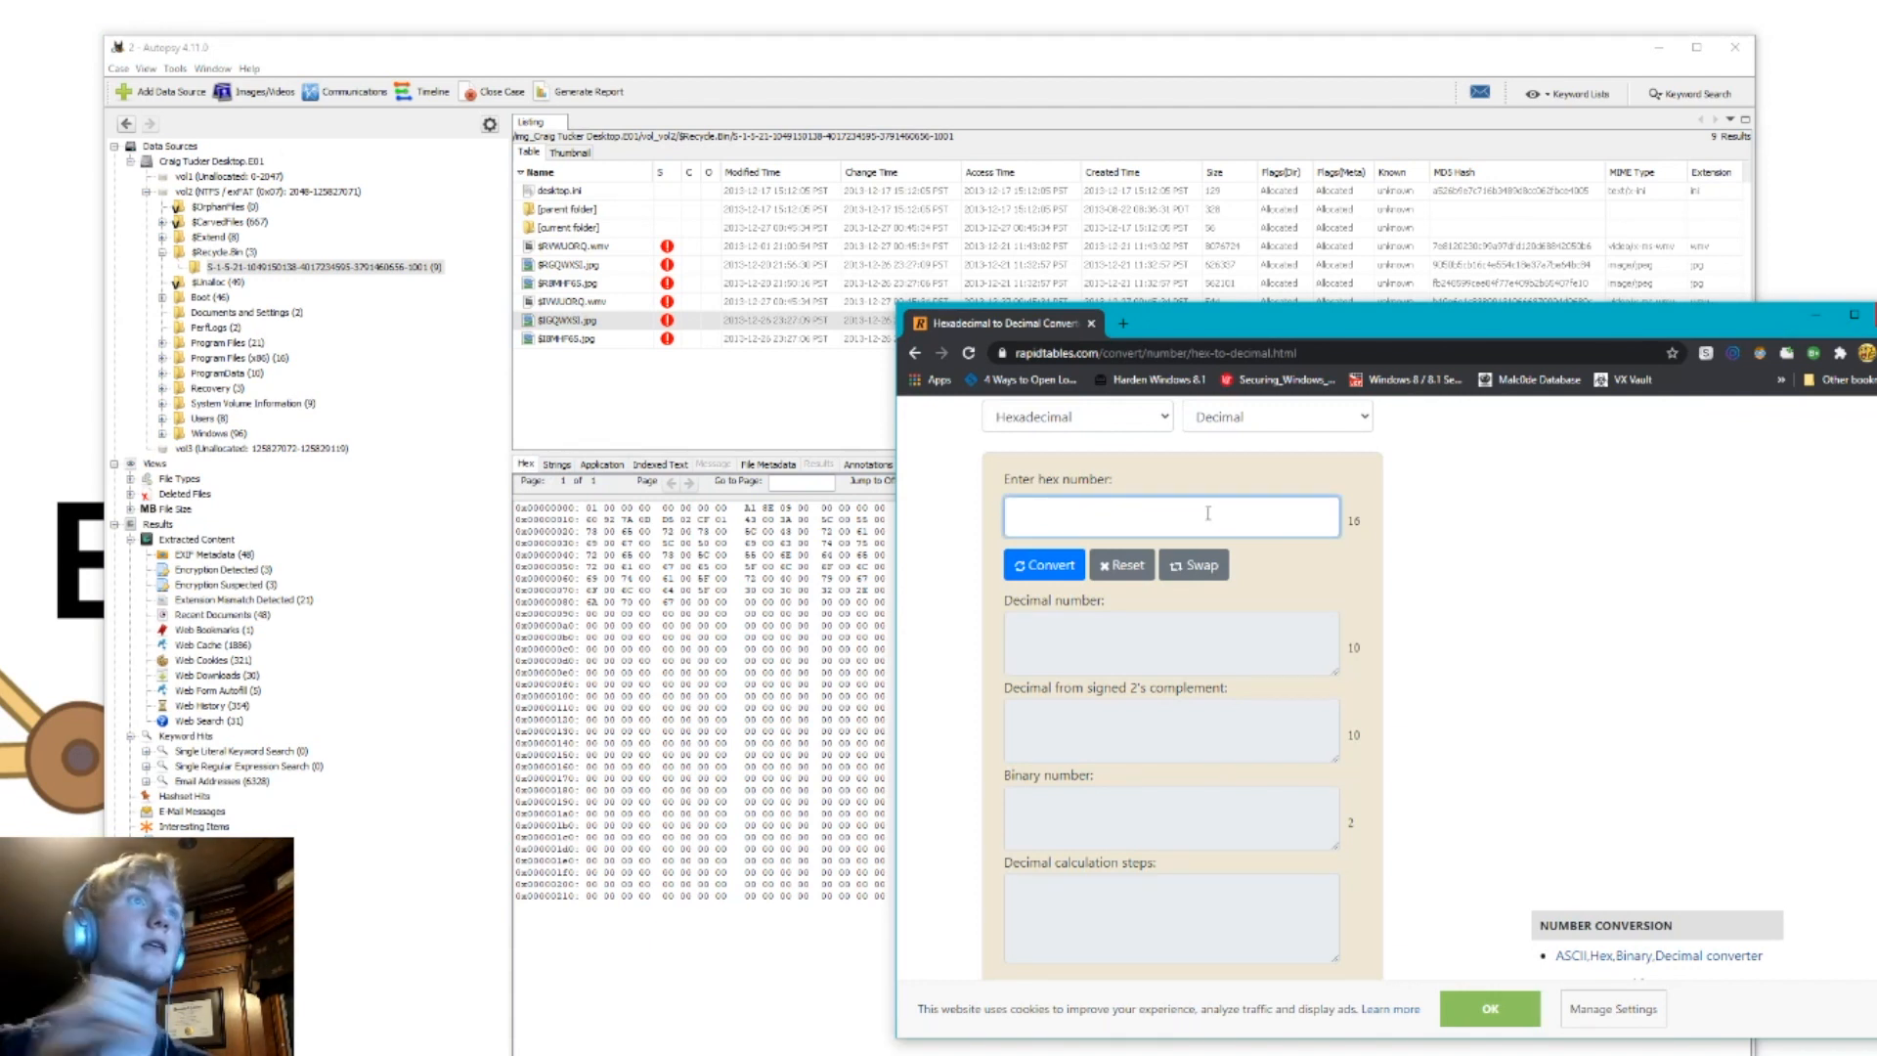
Step: Try to convert the reversed file-size bytes 09 8E A1, padded in front with 00 bytes, to decimal
text(09)
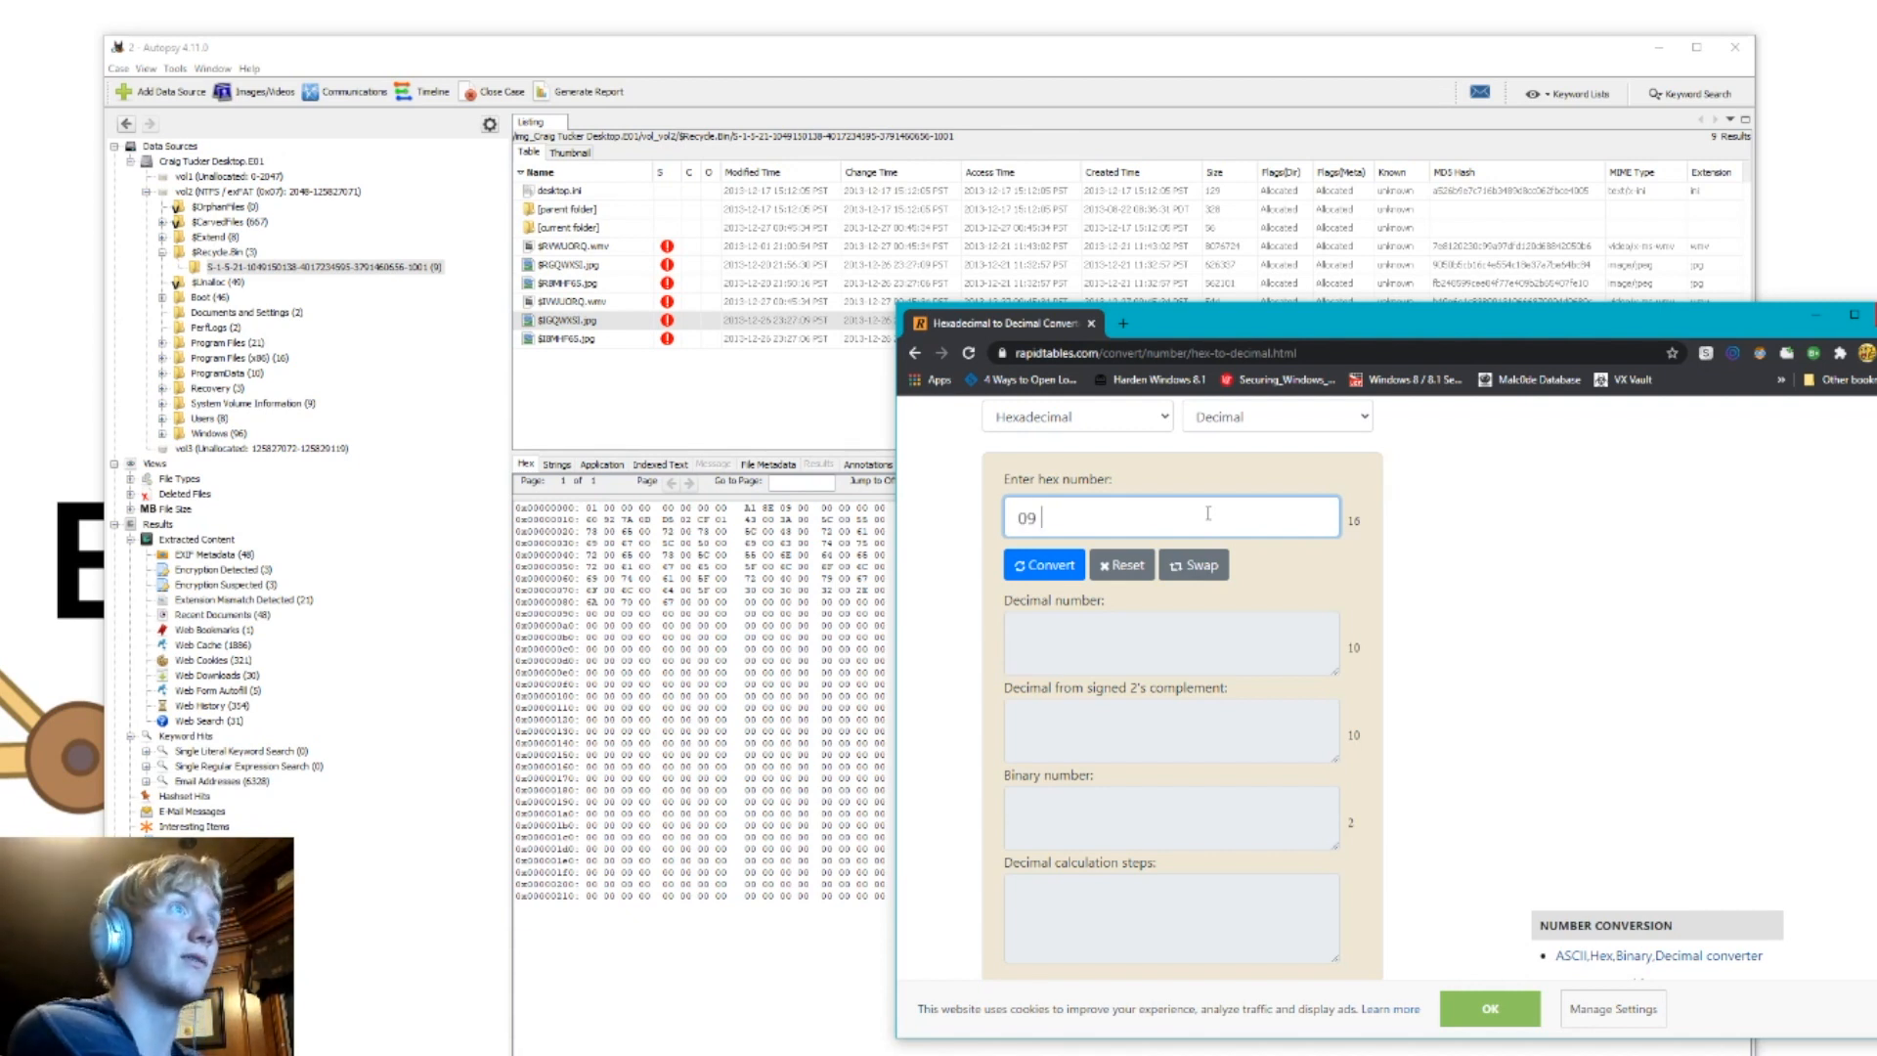
text(8)
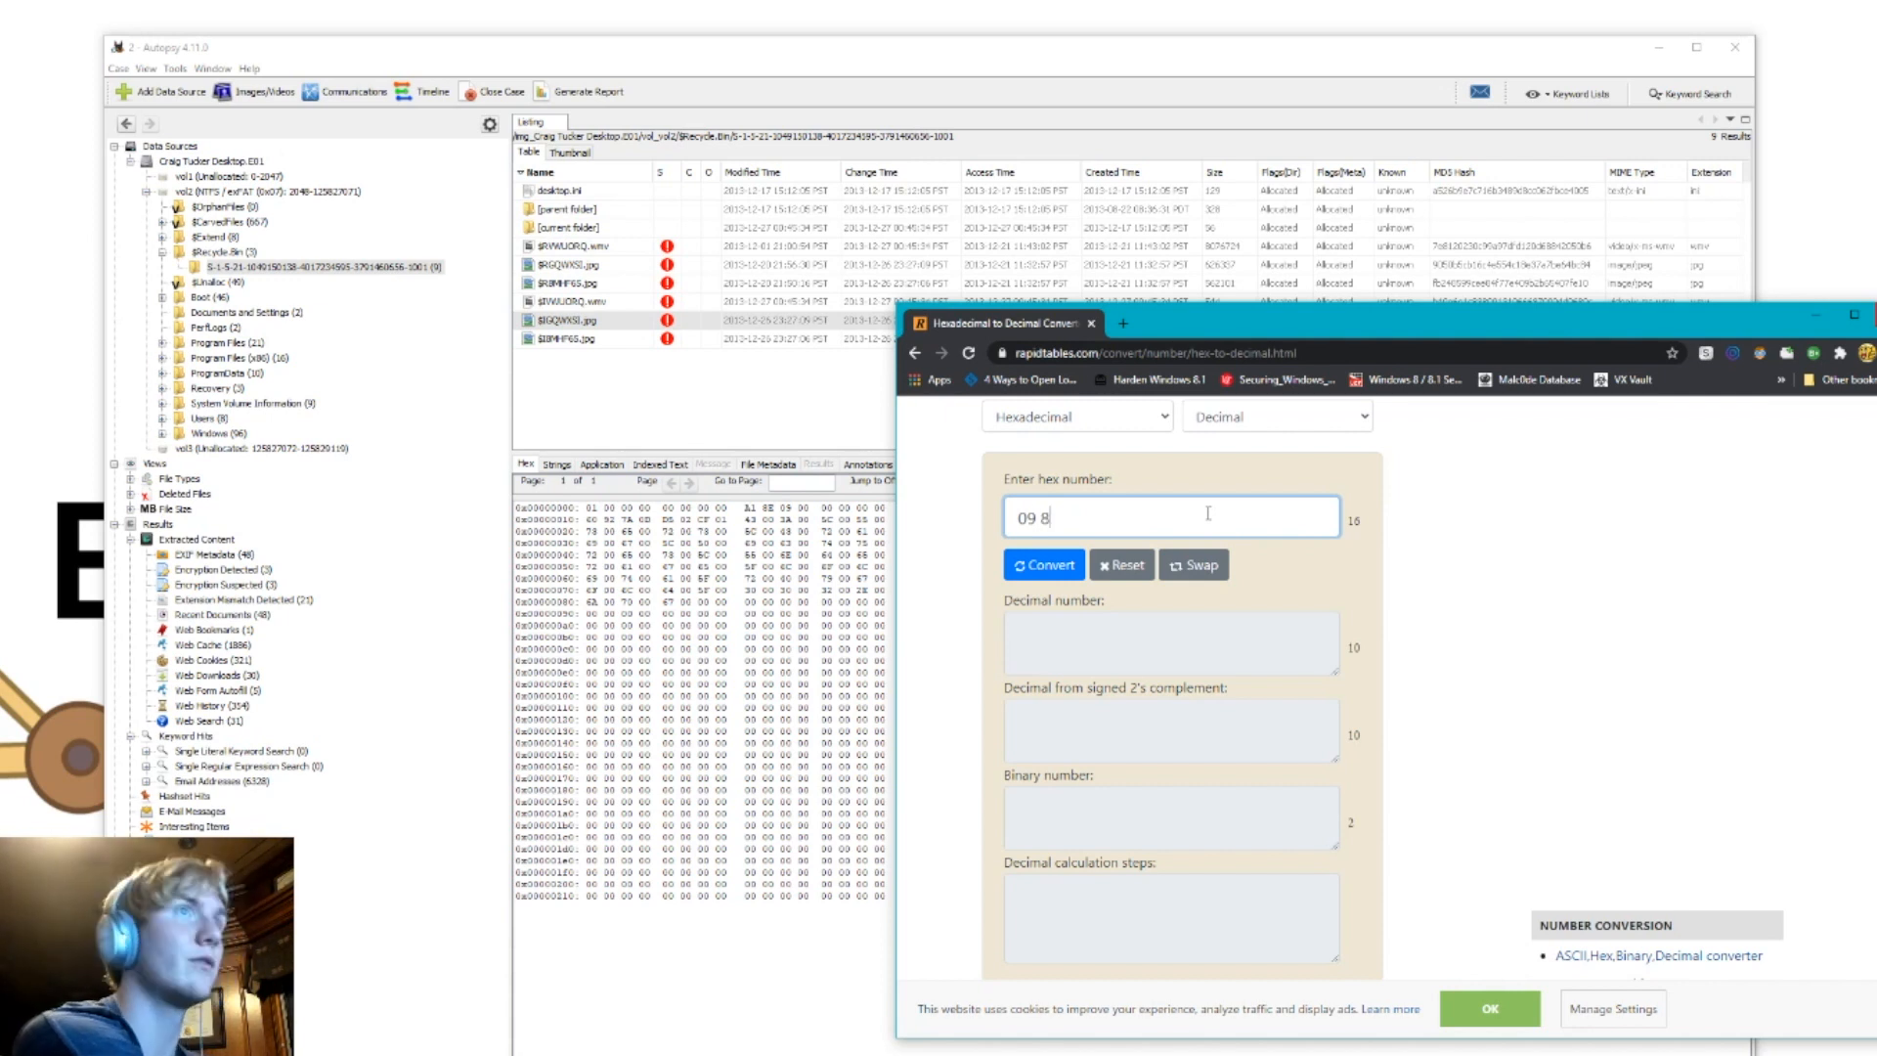
text(E A1)
key(Left)
key(Left)
key(Left)
text(00 00 00 00 00 00 00)
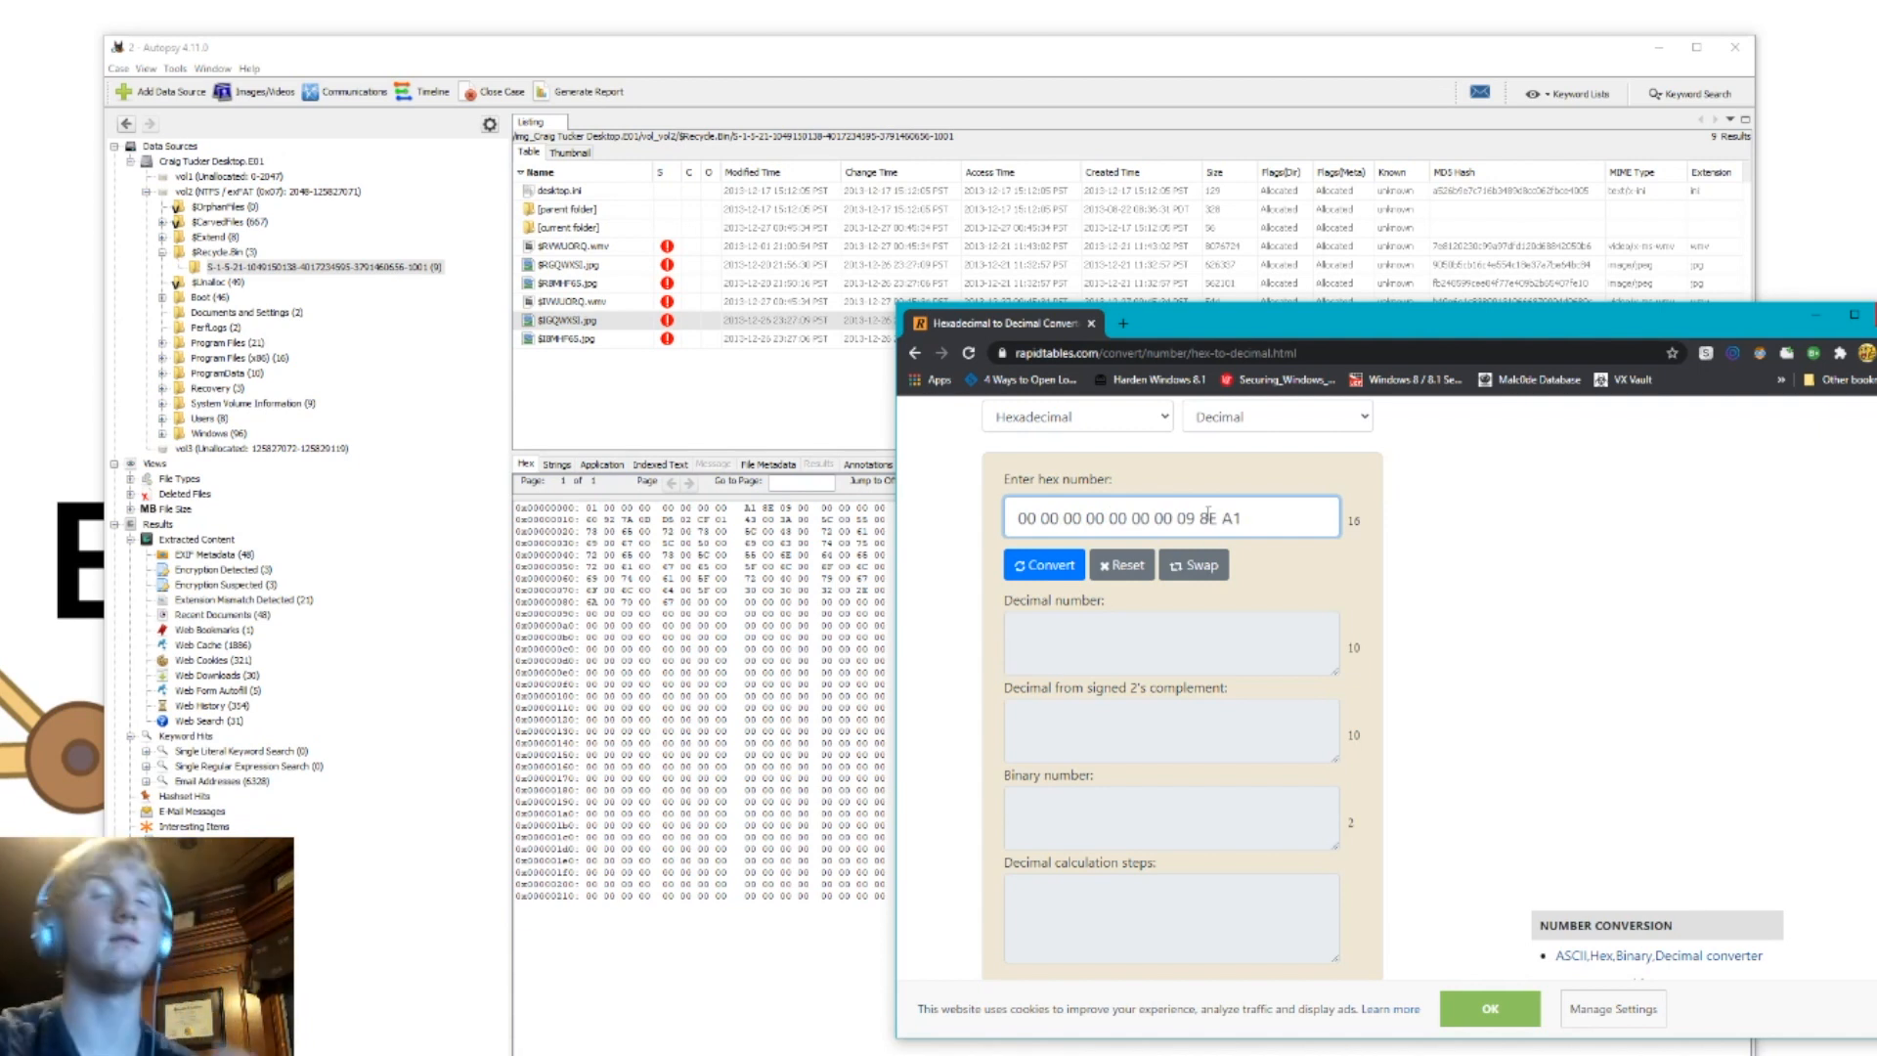
click(1052, 567)
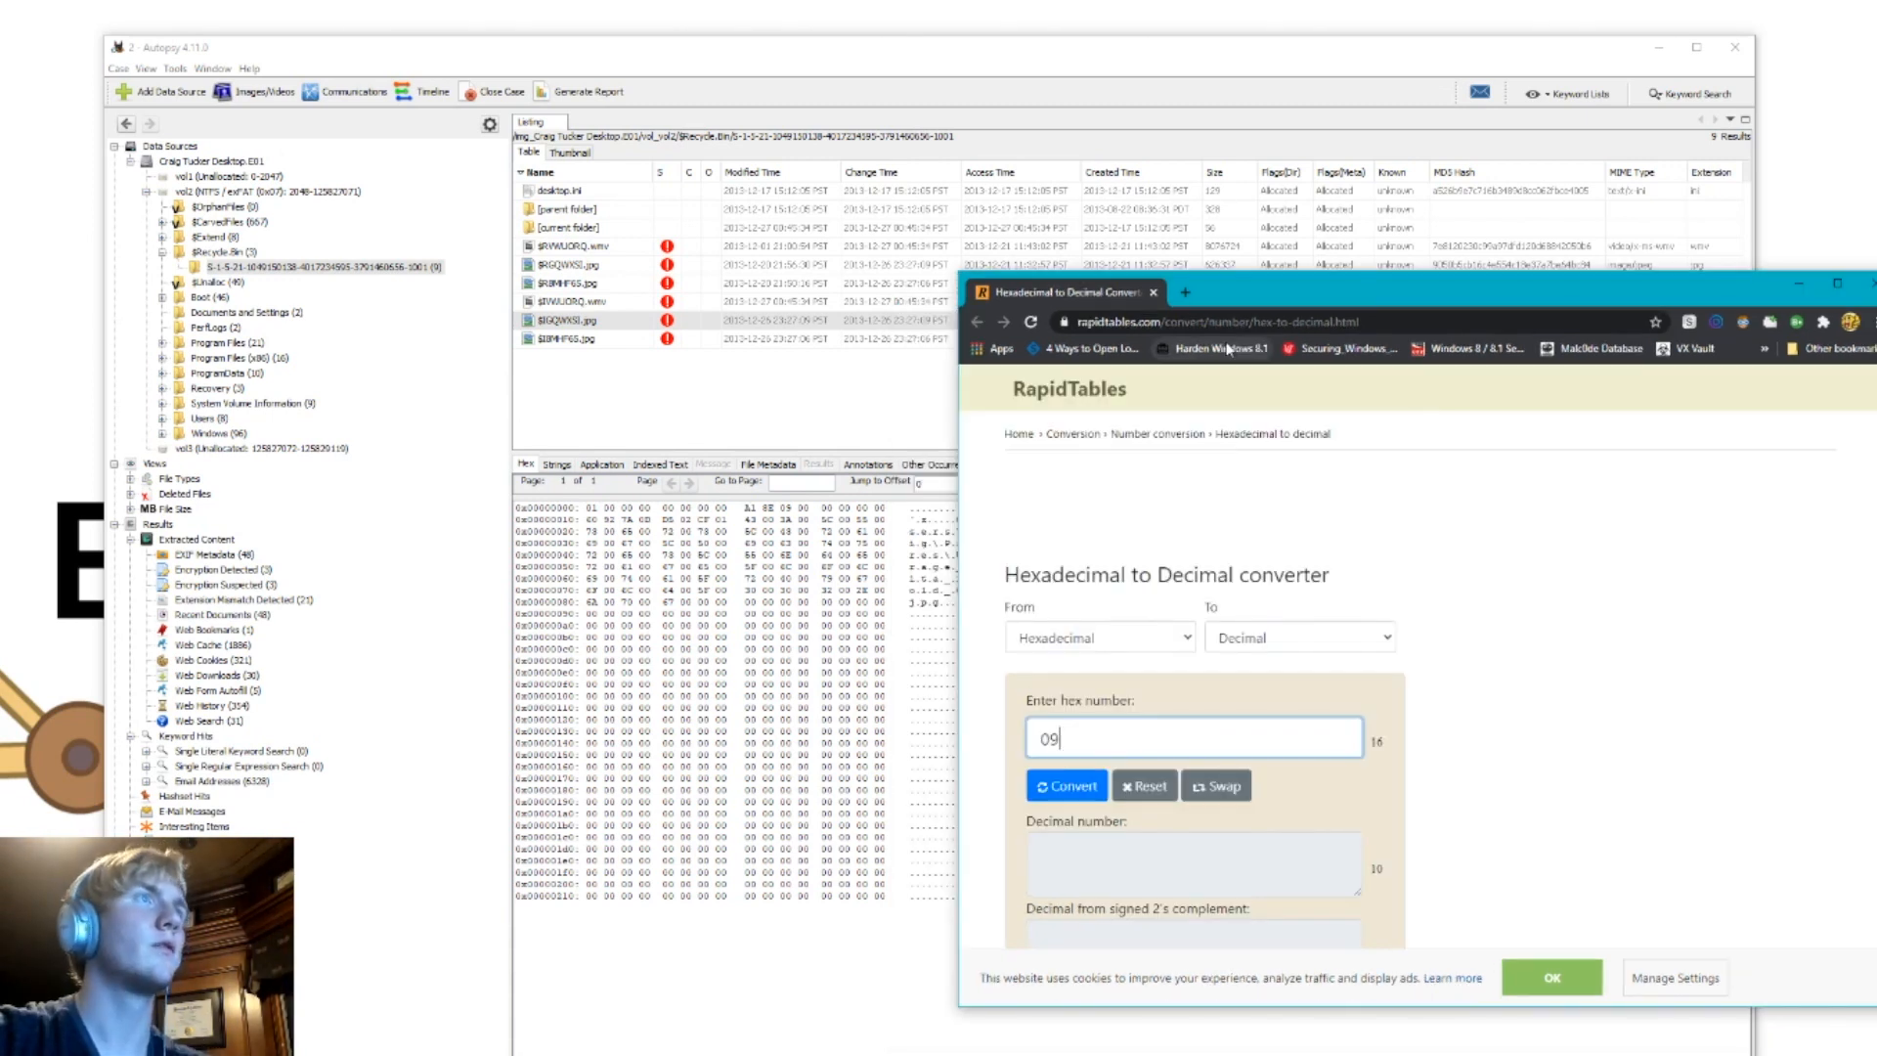
Step: Convert the hexadecimal file size 098EA1 to decimal and examine the result with its calculation steps
text(8E)
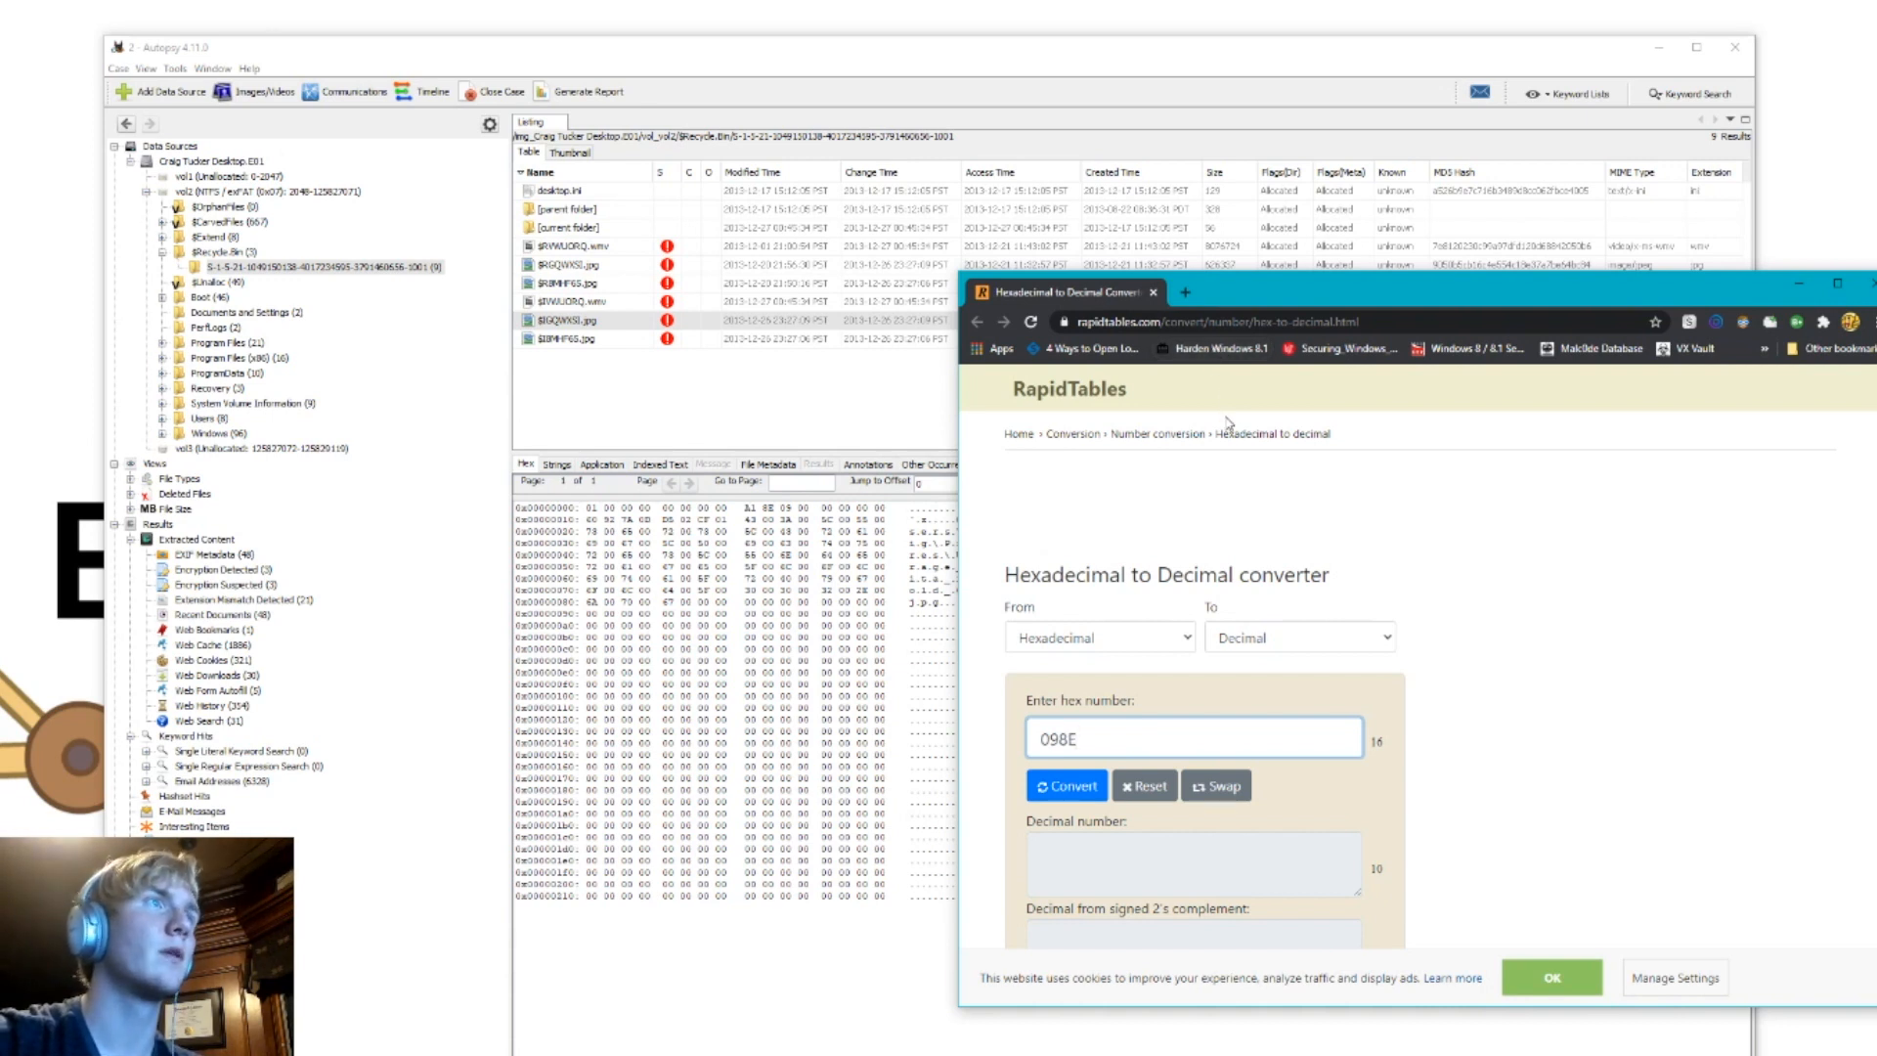
text(A1)
click(1056, 794)
scroll(1056, 800, down, 1)
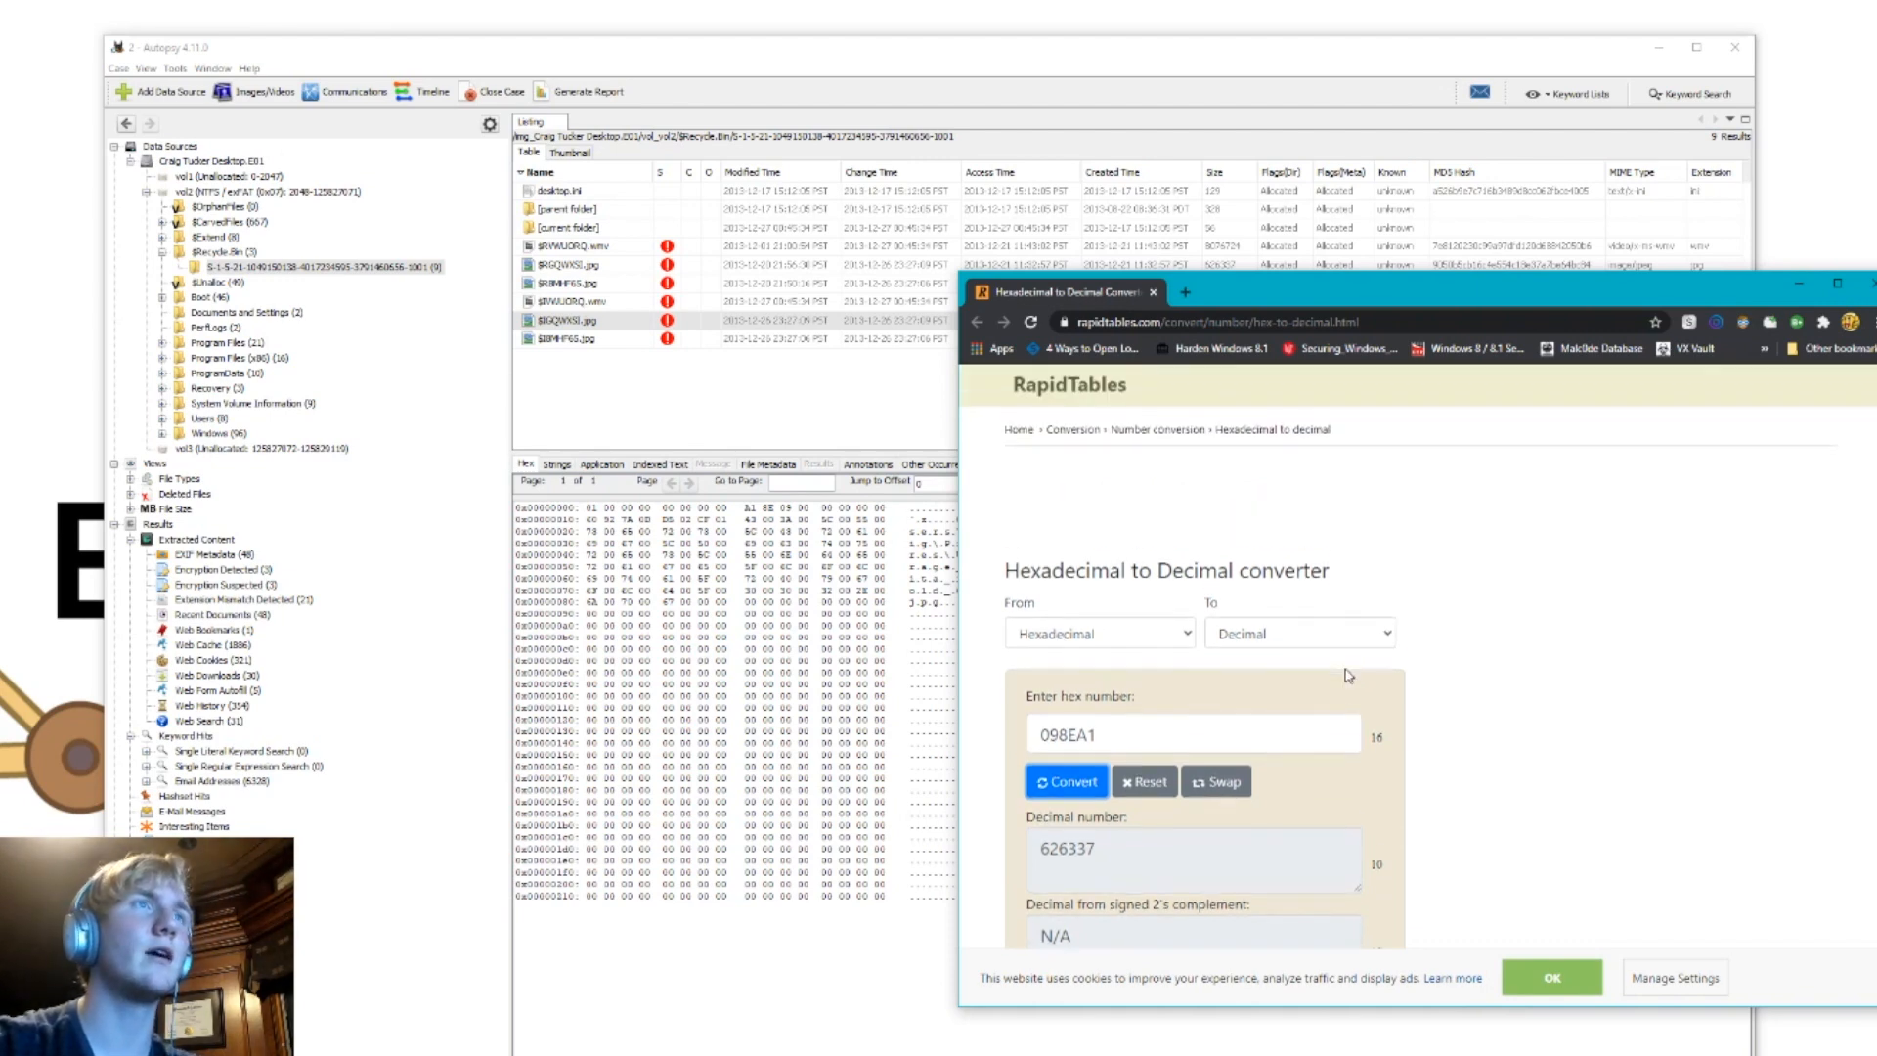
scroll(1347, 674, down, 7)
scroll(1347, 674, down, 3)
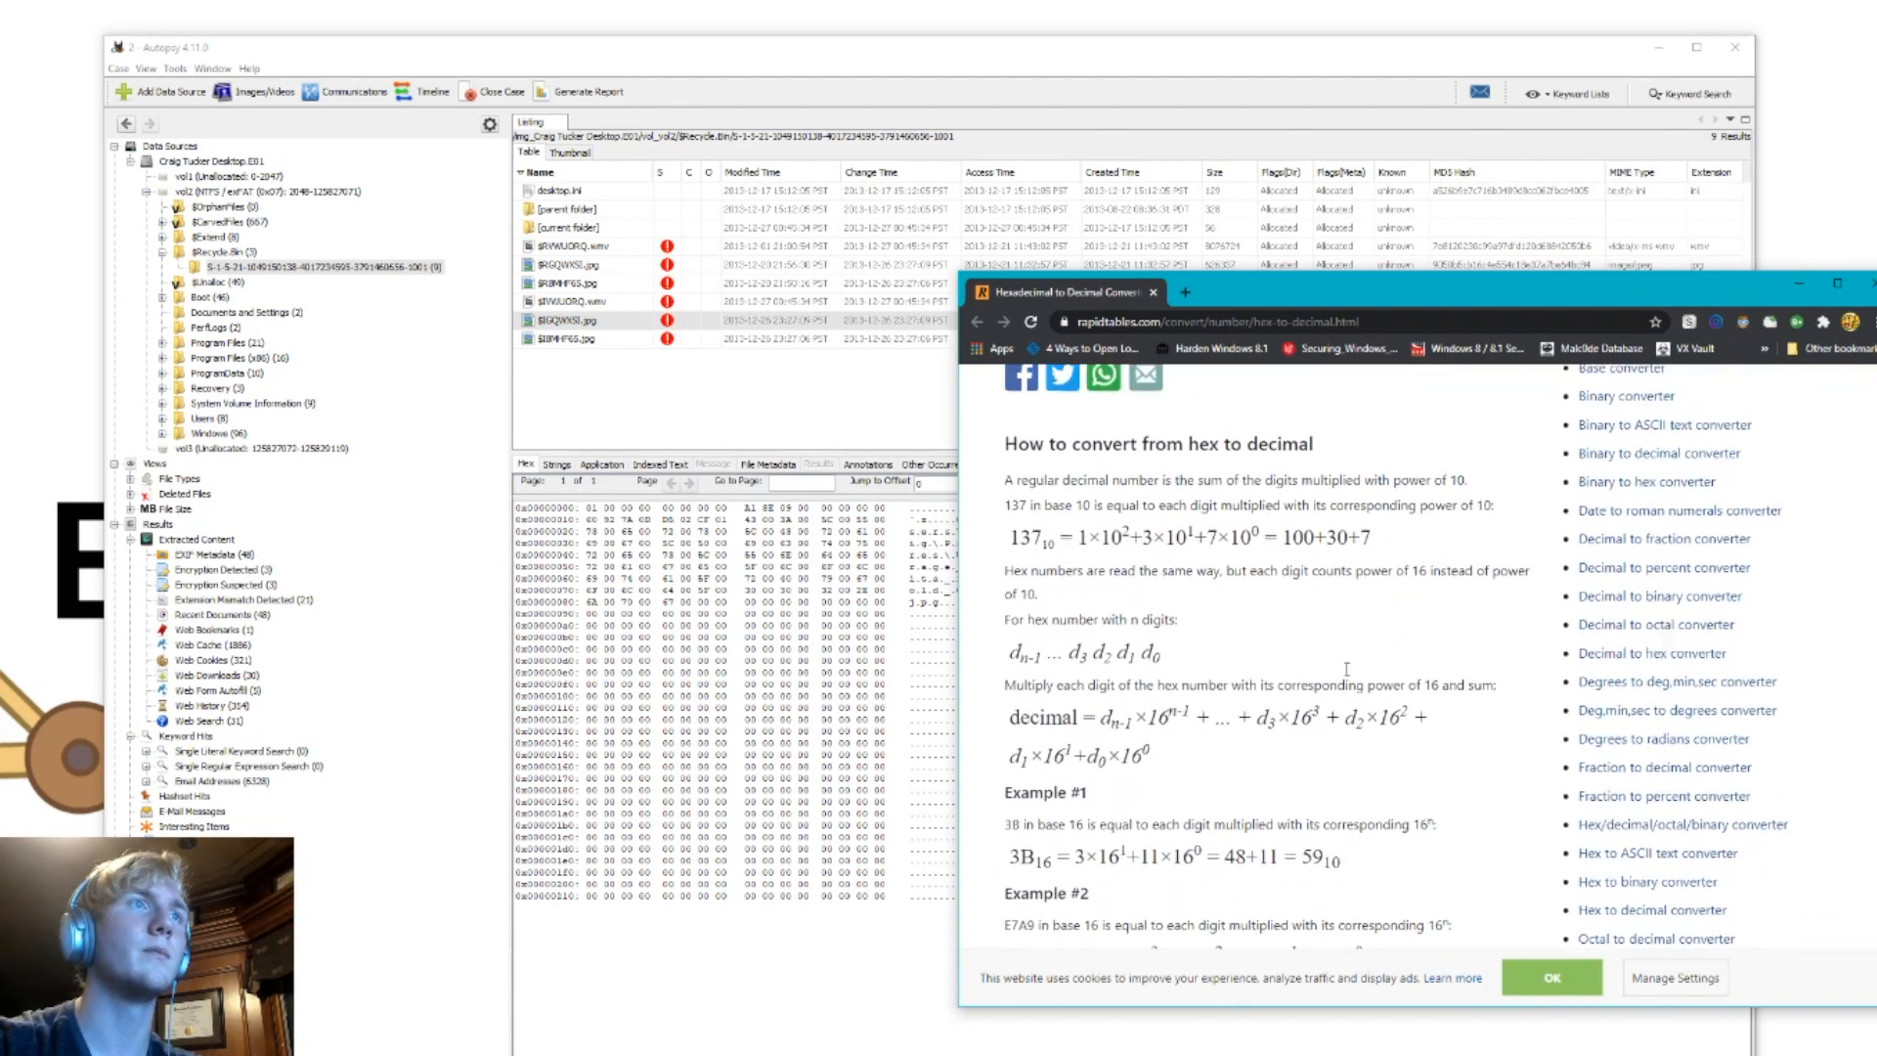
scroll(1347, 670, down, 10)
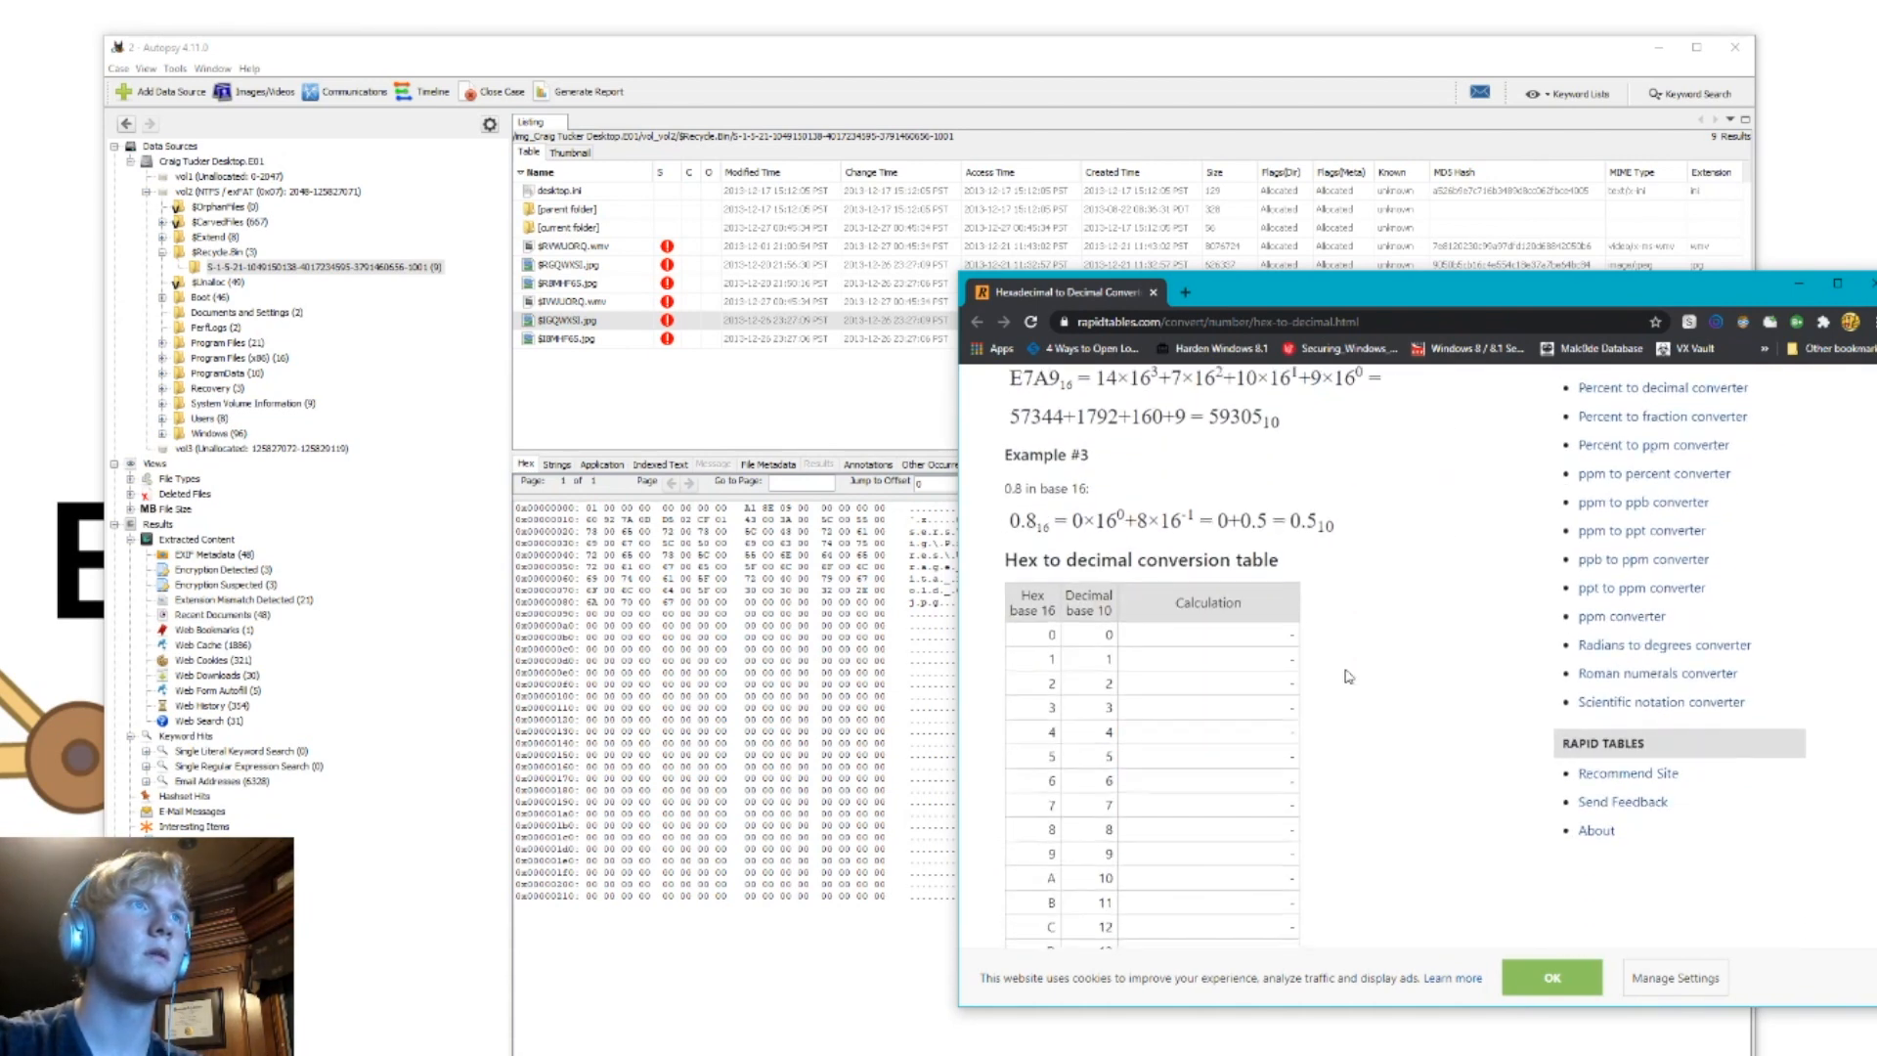
scroll(1348, 676, up, 18)
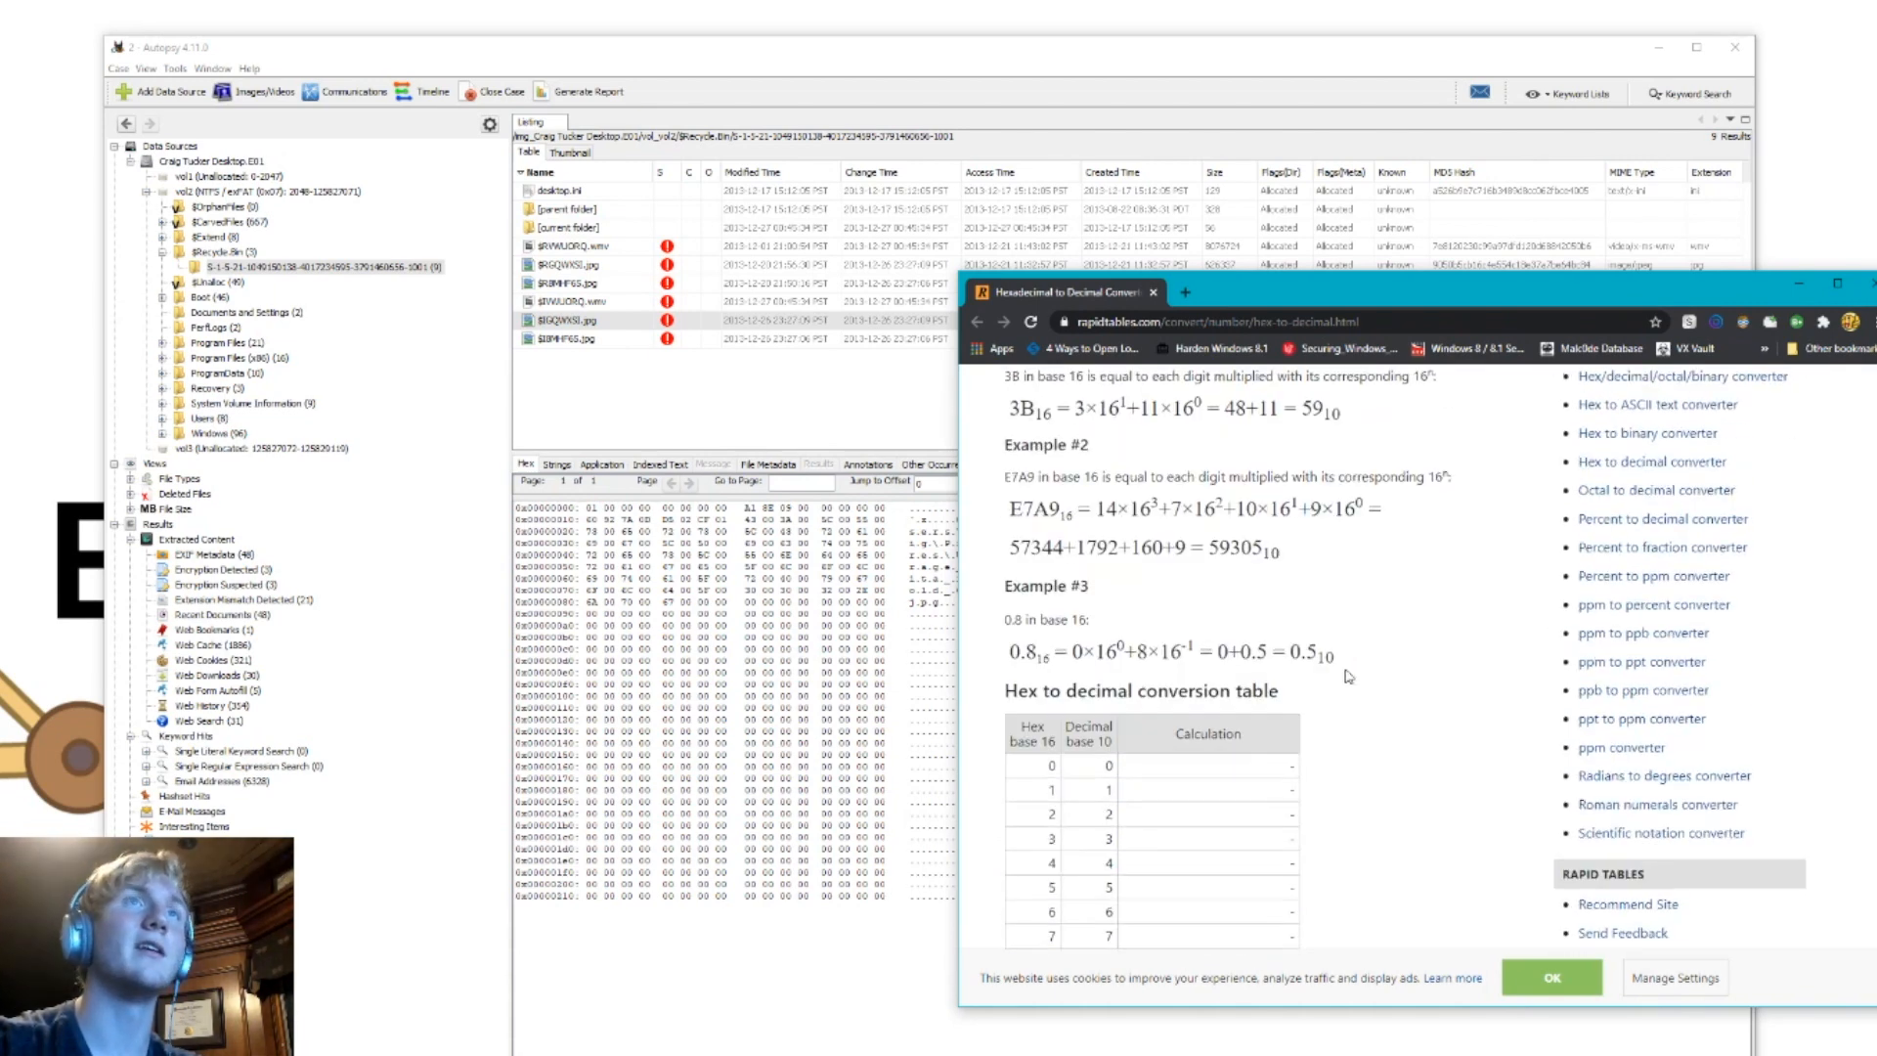
scroll(1347, 674, up, 5)
scroll(1347, 674, down, 2)
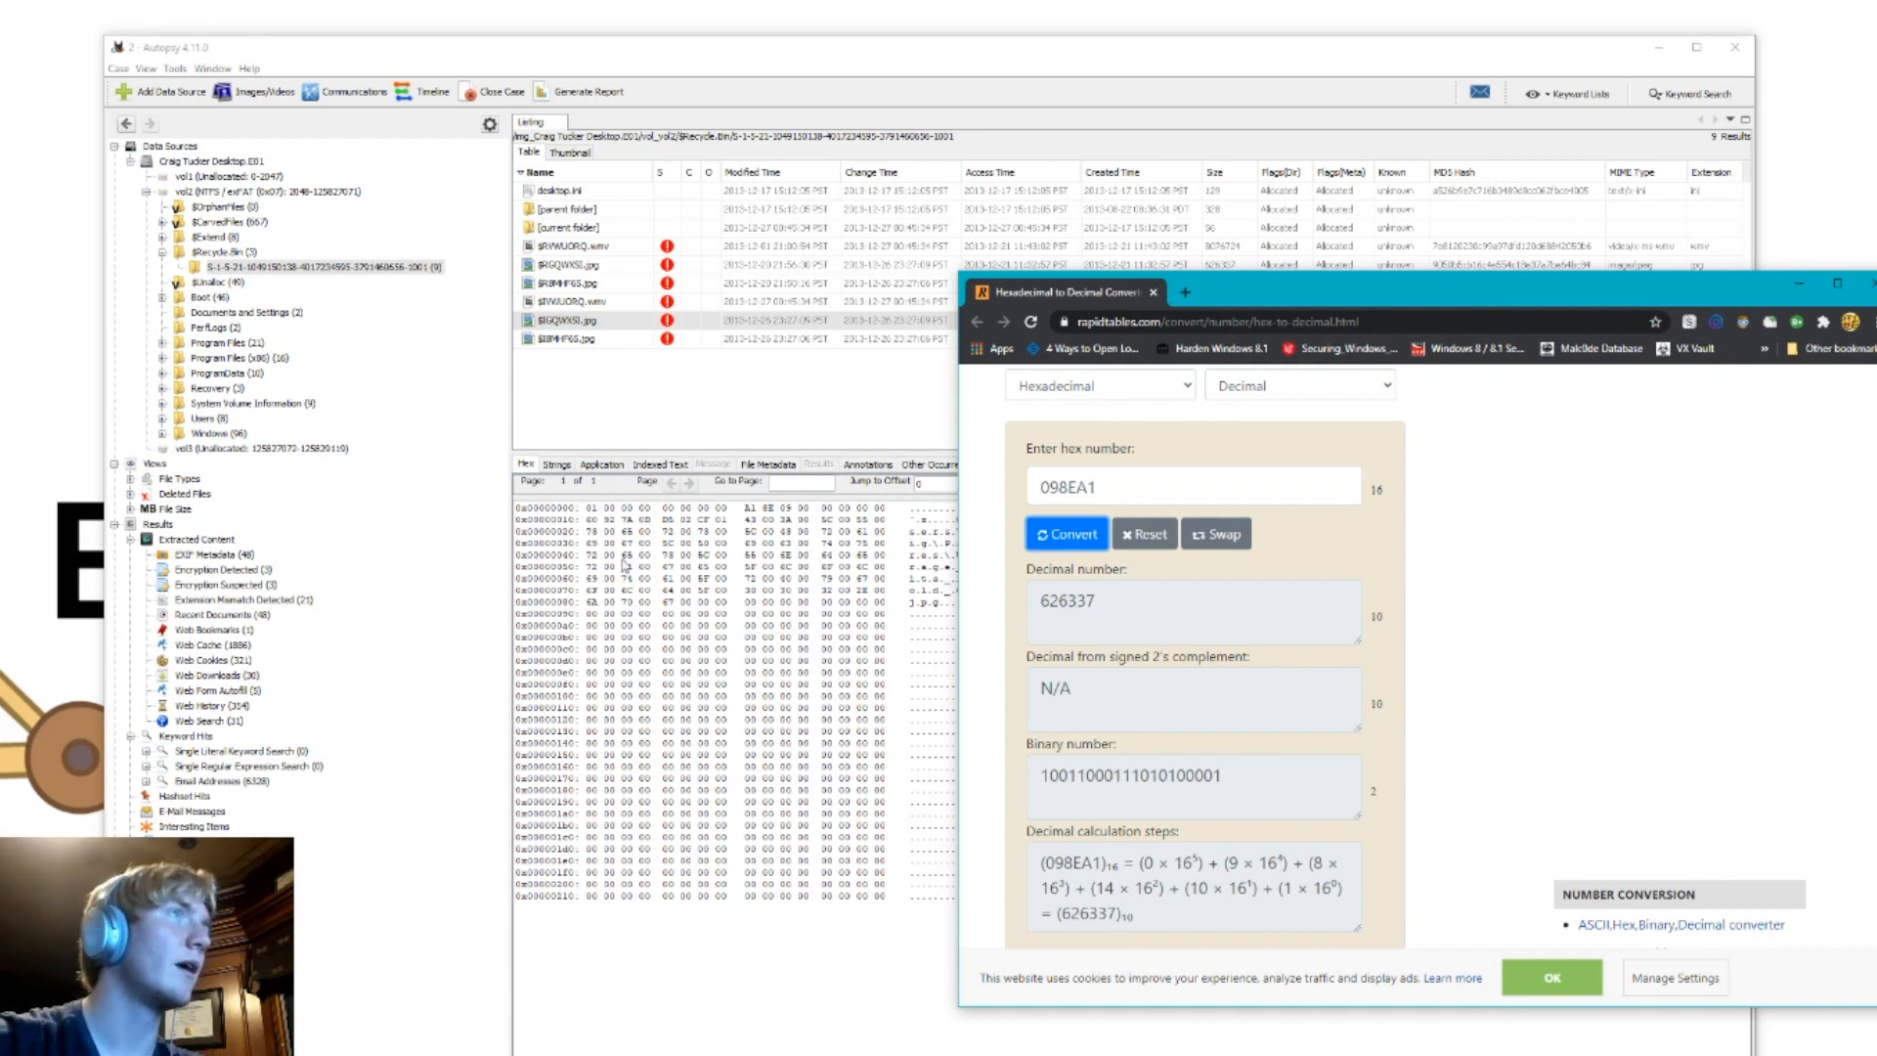
Step: Return to Autopsy and select the eight timestamp bytes at offset 0x10 in the $I record's hex
click(657, 411)
drag(589, 519, 731, 529)
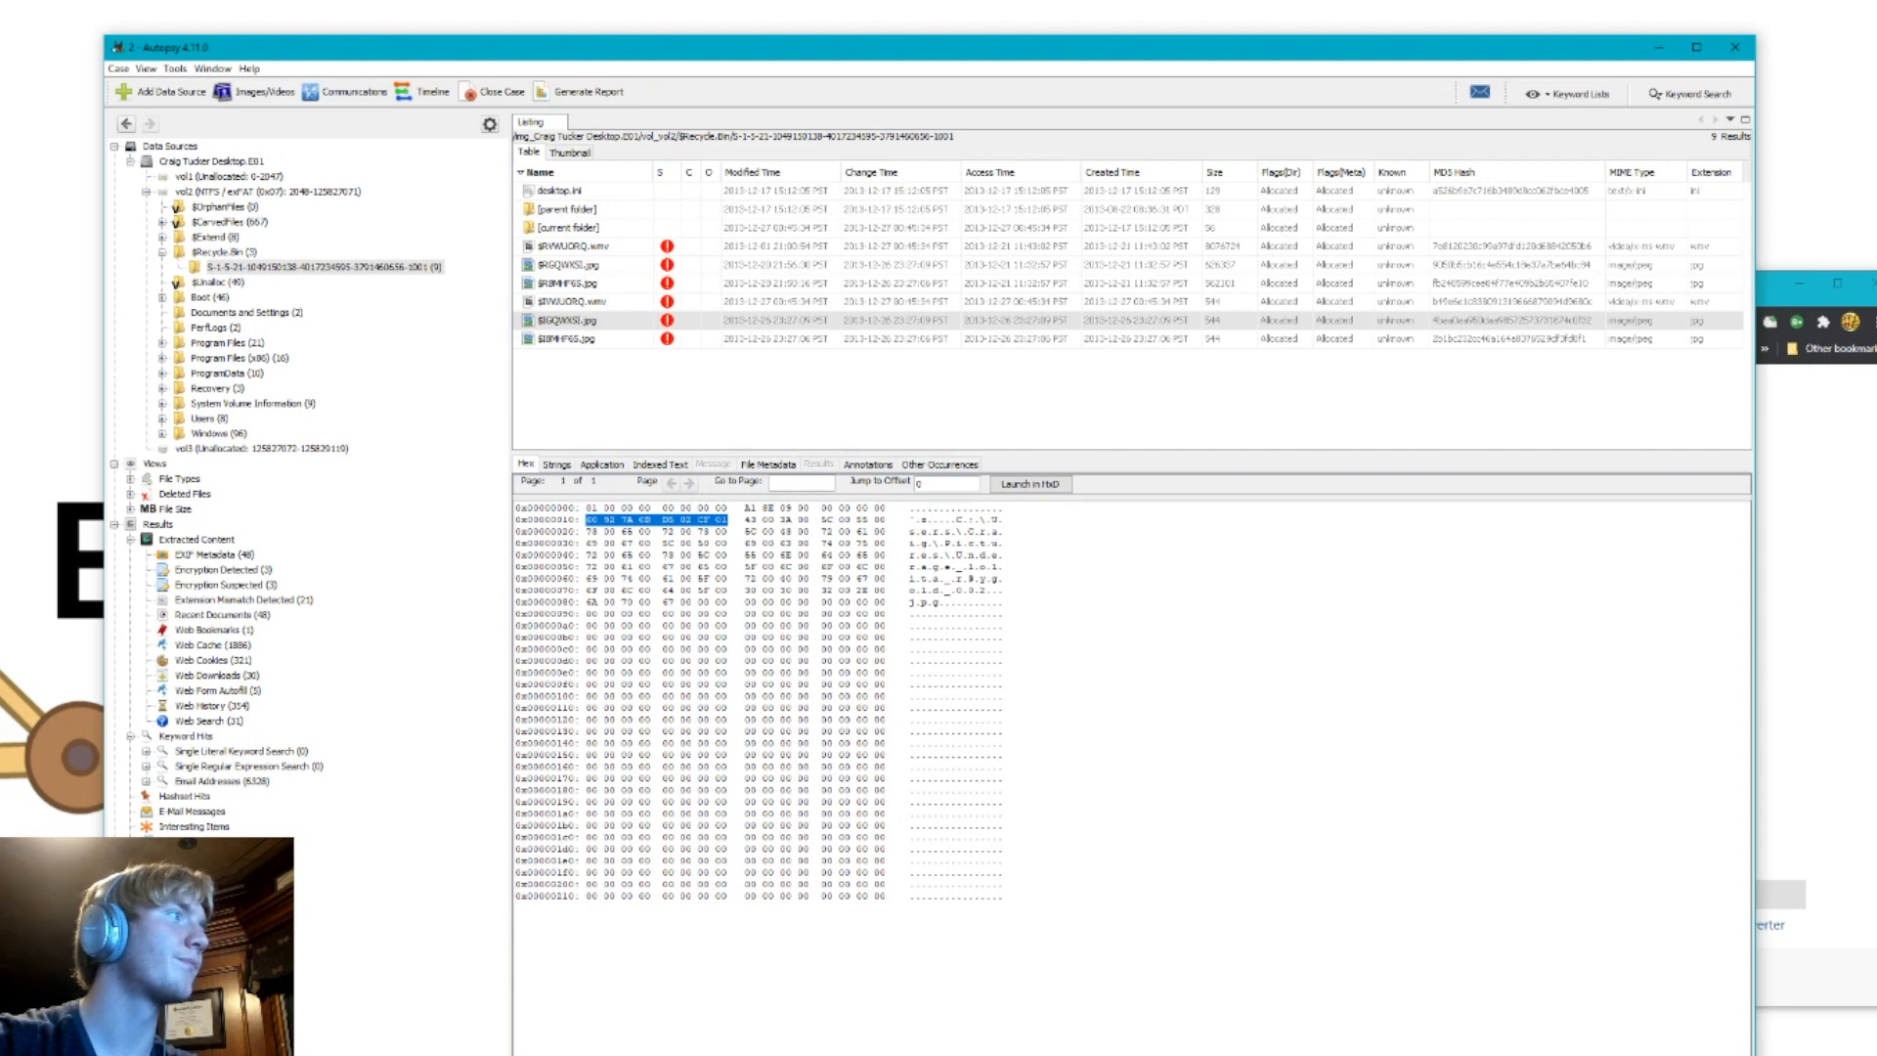
key(alt+Tab)
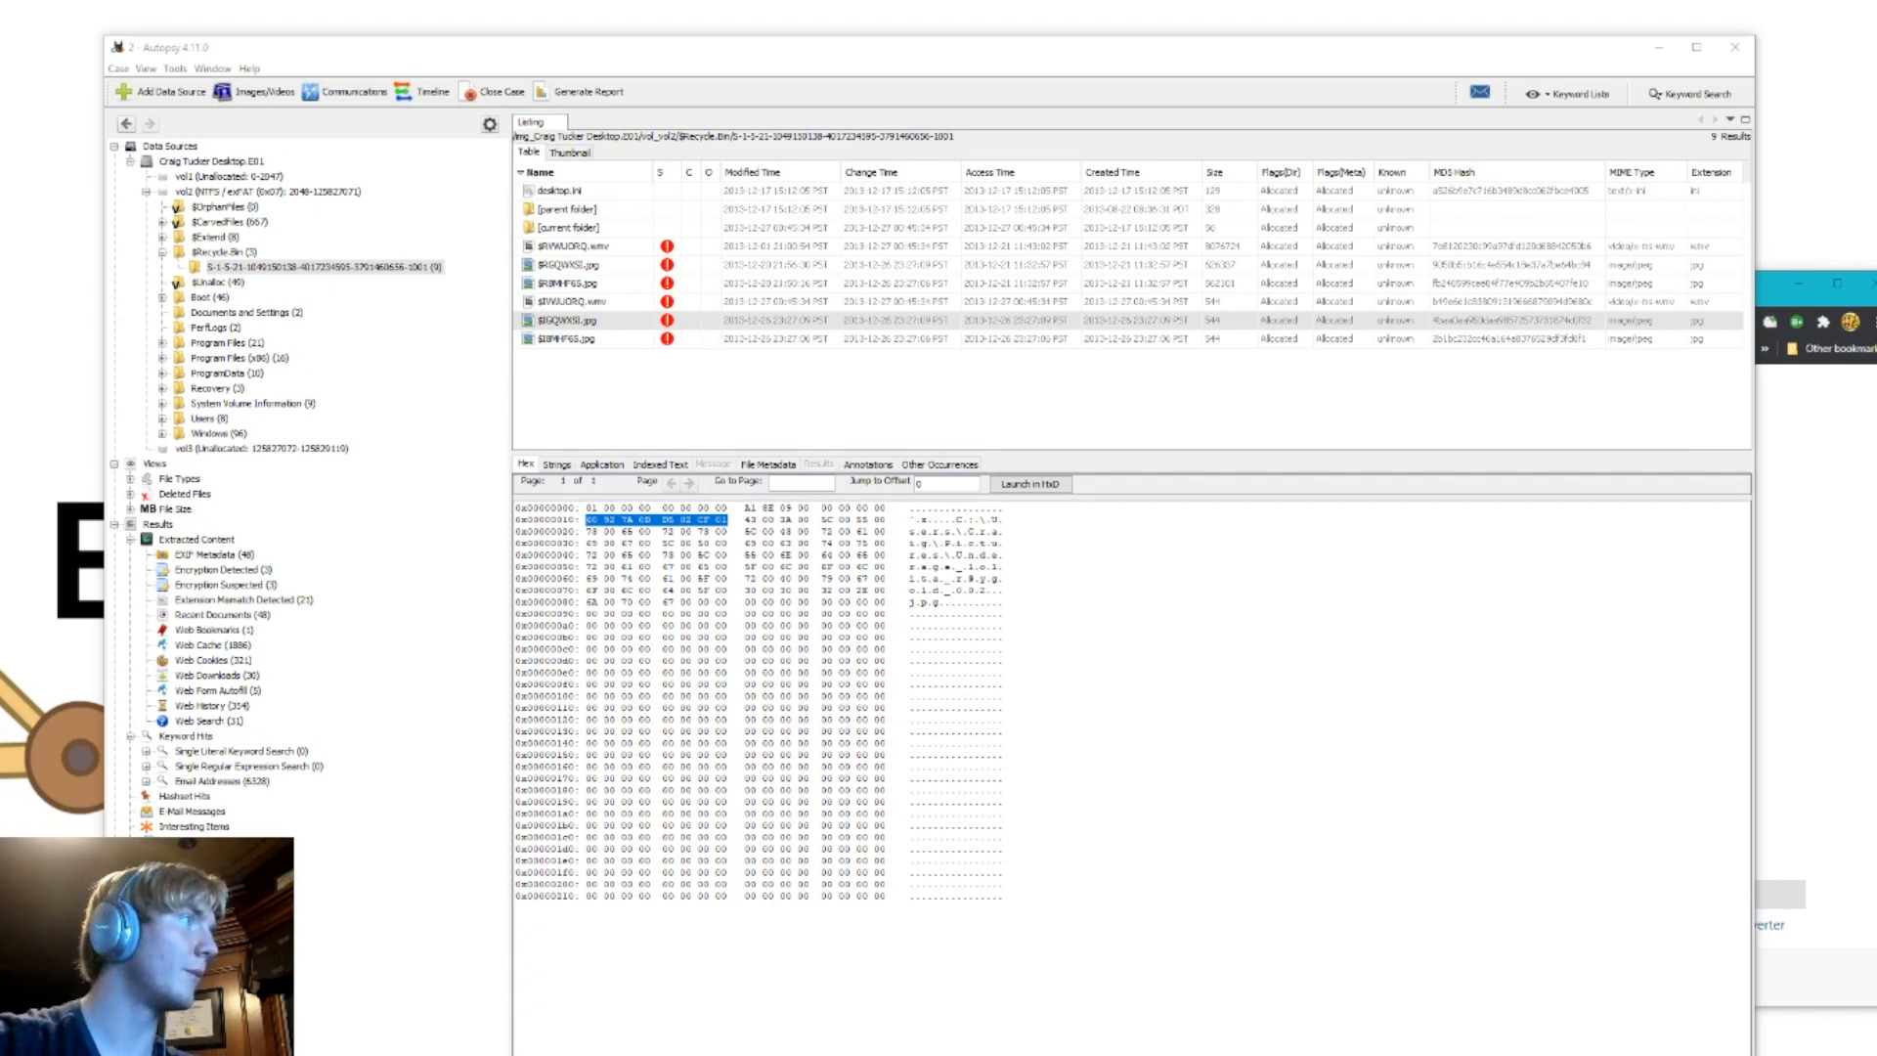
Step: Switch to Digital Detective's Free Digital Forensic Tools page in the browser, widen its window and open the DCode article
drag(1876, 293, 577, 132)
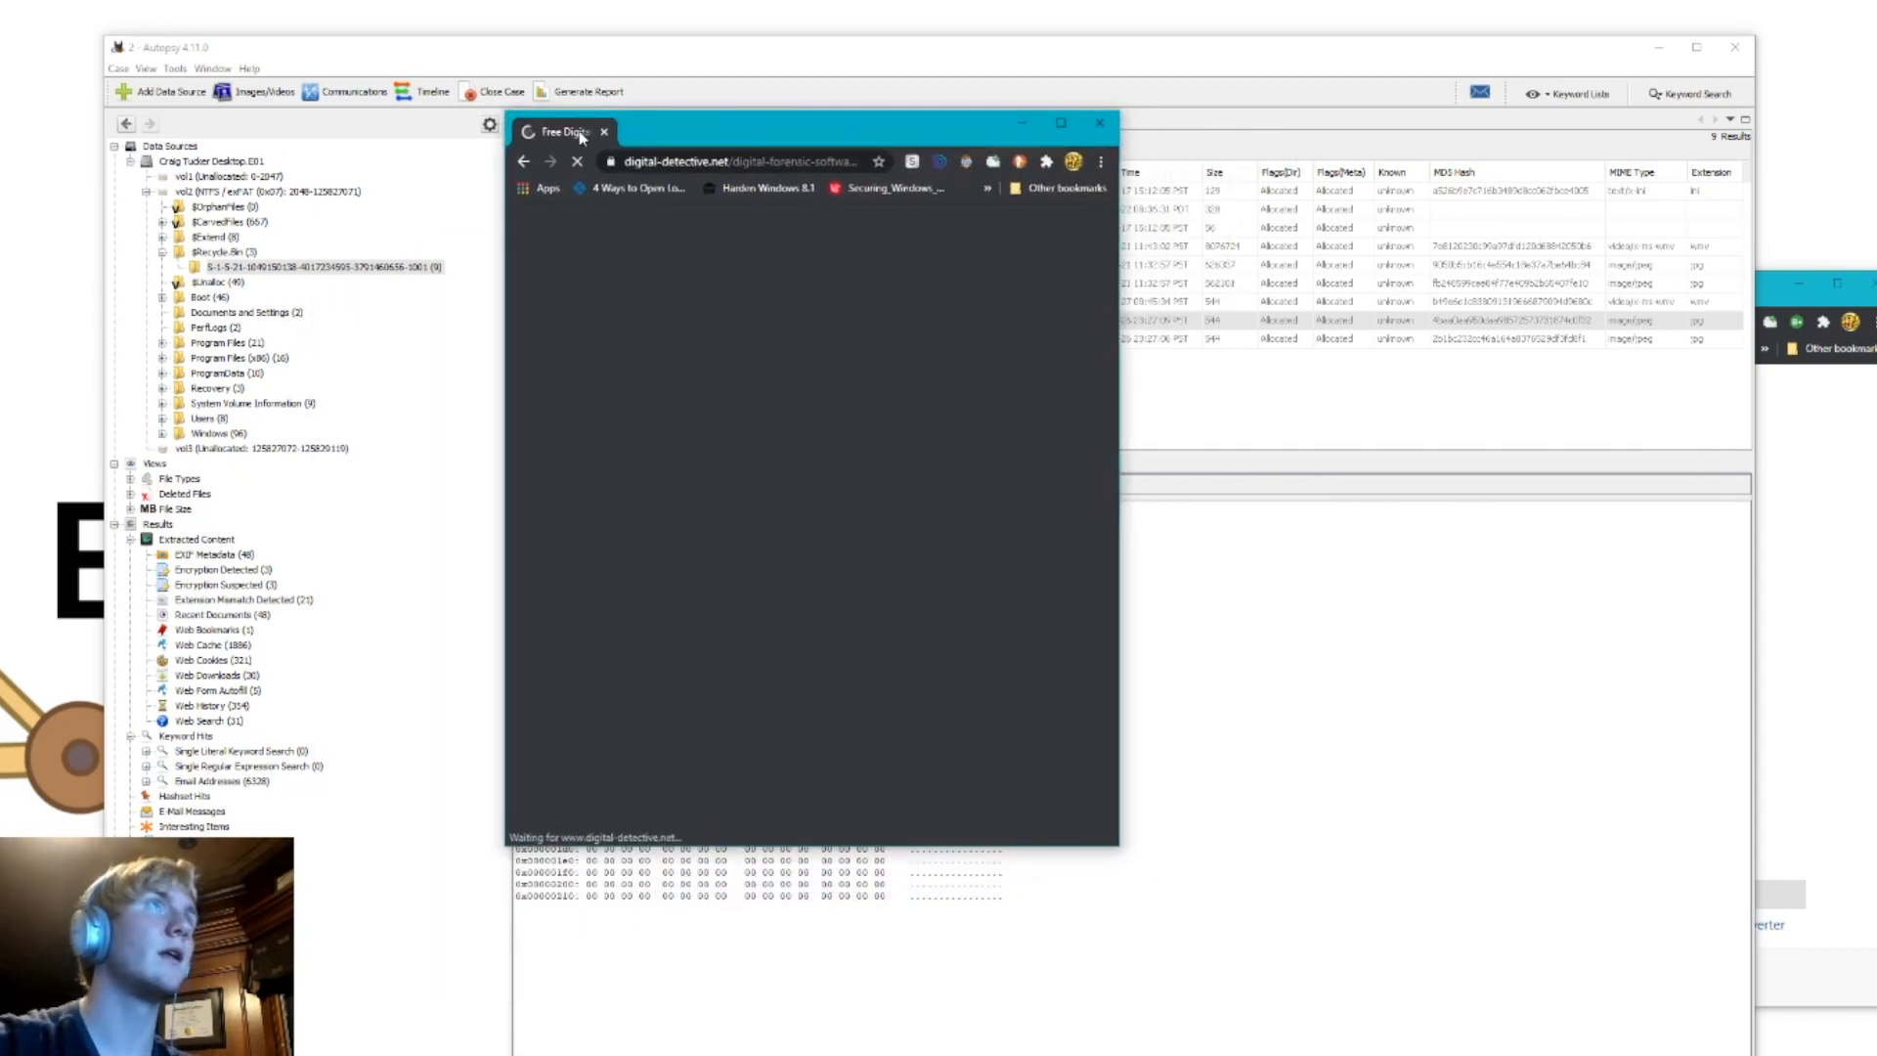
drag(1119, 418, 1448, 419)
drag(1332, 419, 1650, 419)
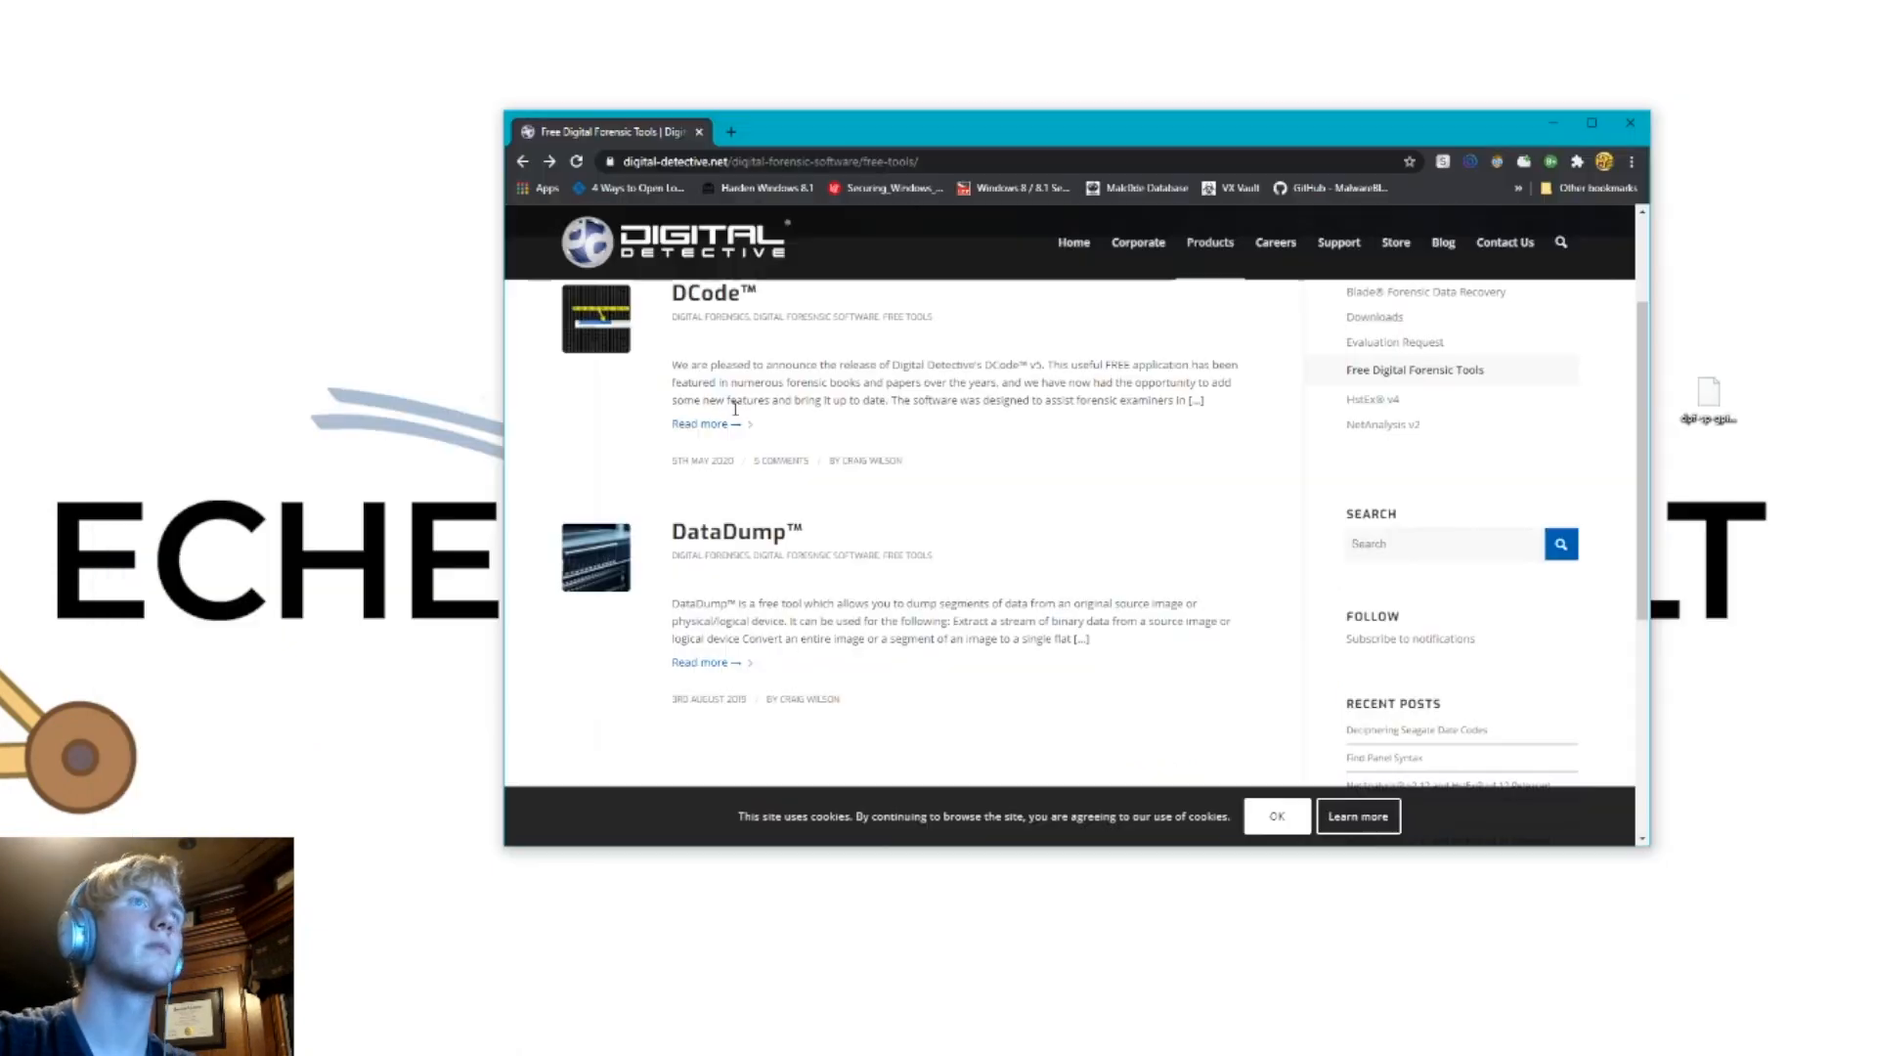
scroll(735, 409, up, 1)
click(675, 388)
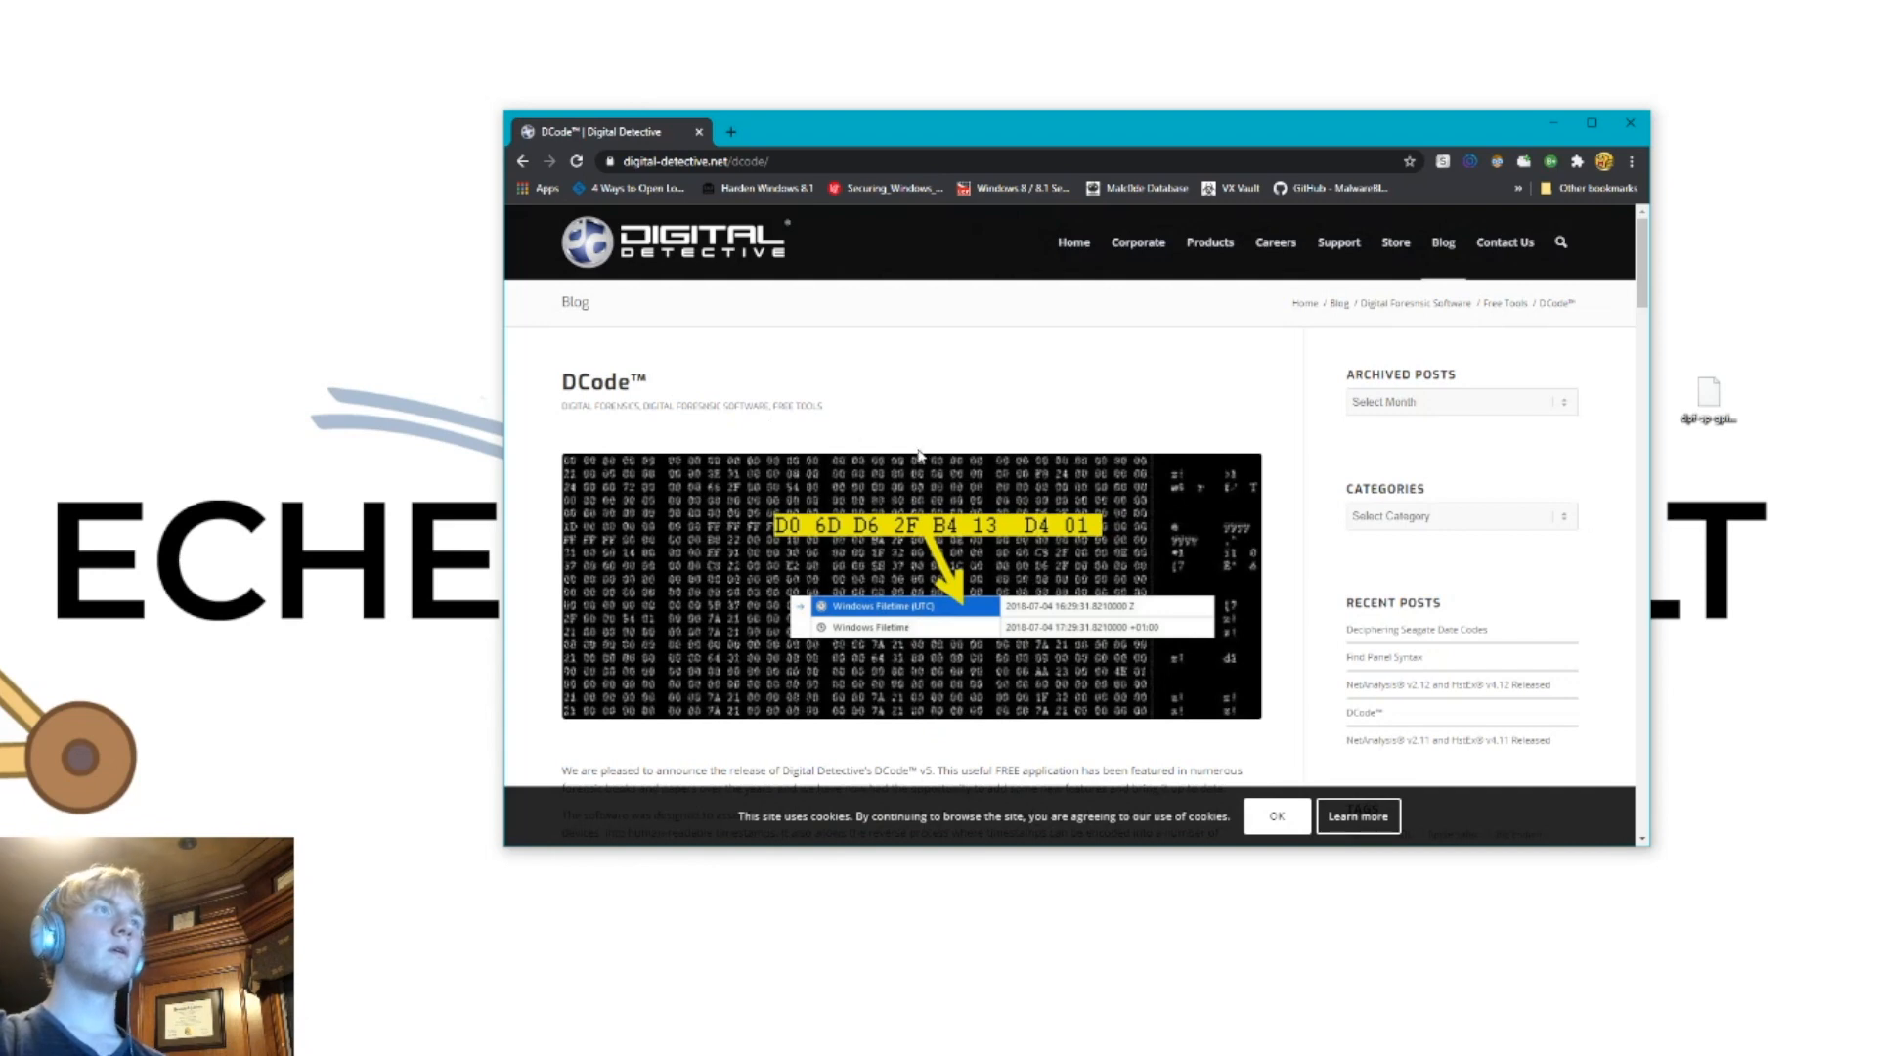
Step: Find the DCode download on the article page and download the zip archive
scroll(923, 460, down, 5)
scroll(924, 459, down, 15)
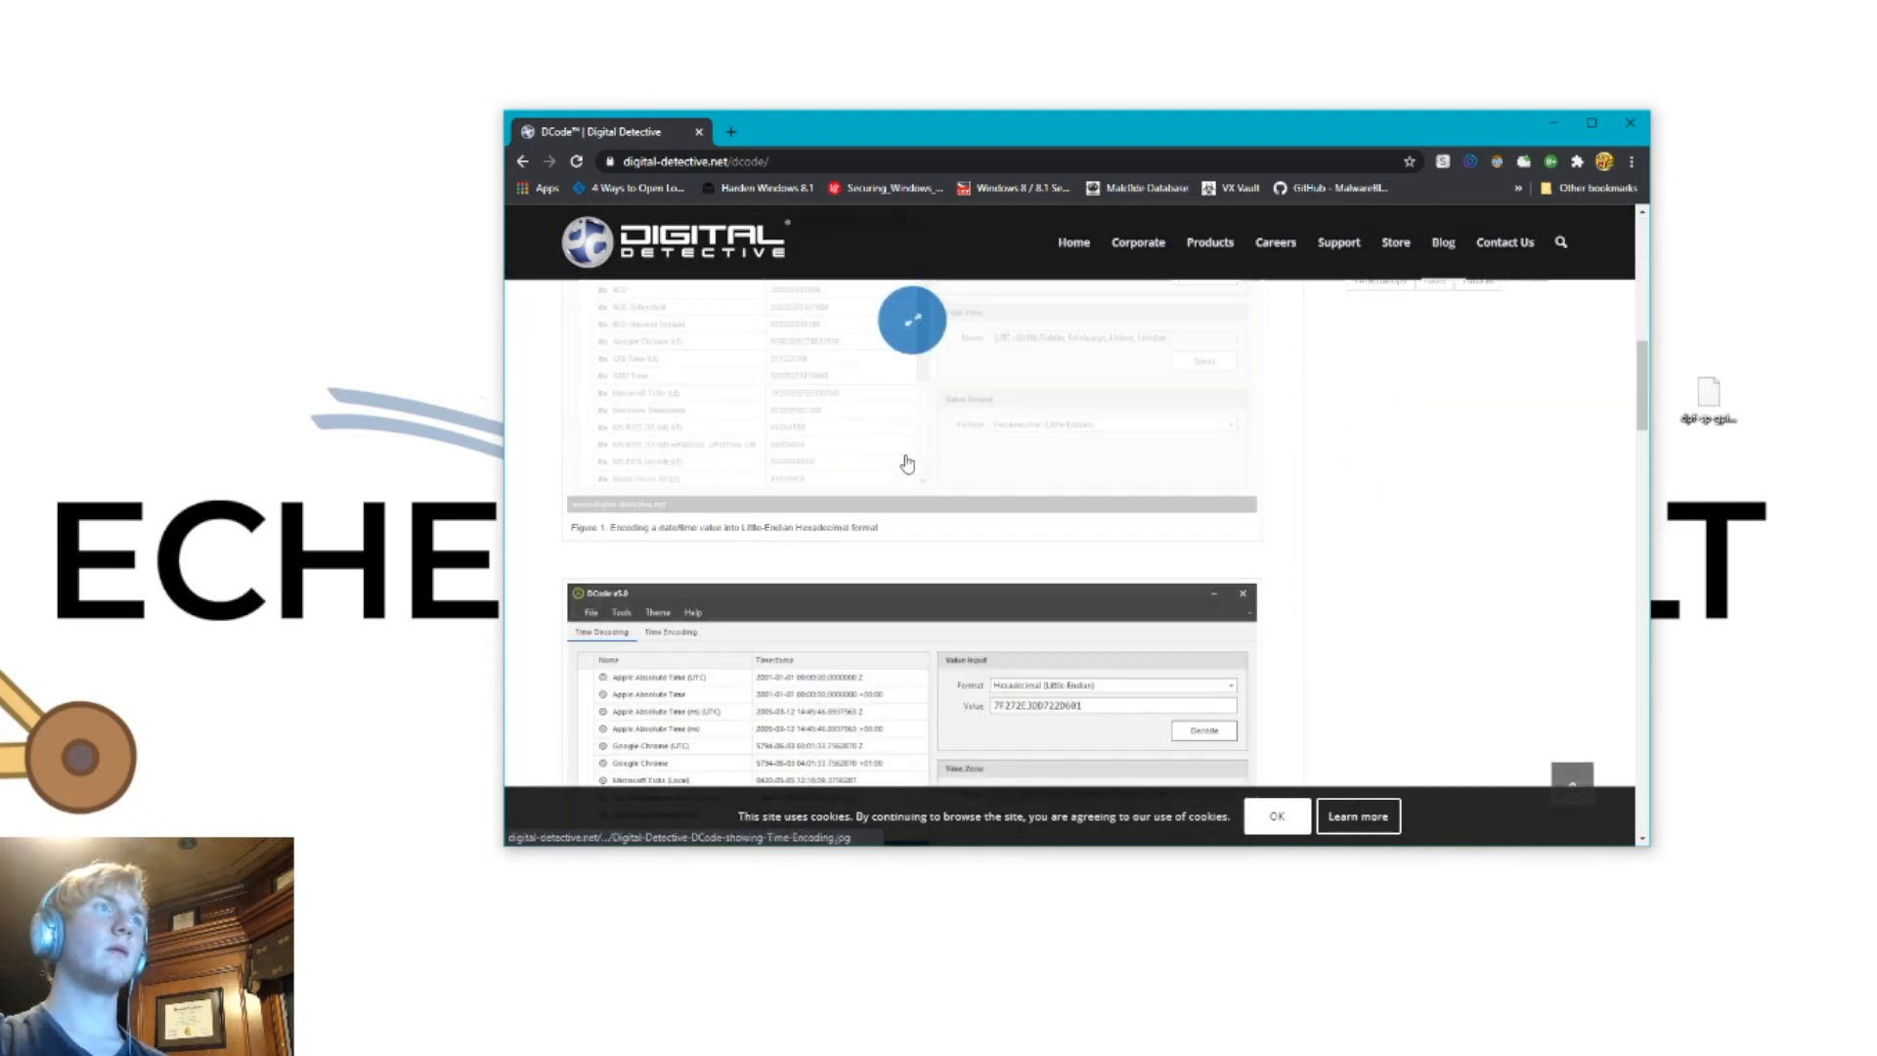
scroll(899, 467, up, 4)
scroll(892, 467, down, 10)
click(674, 457)
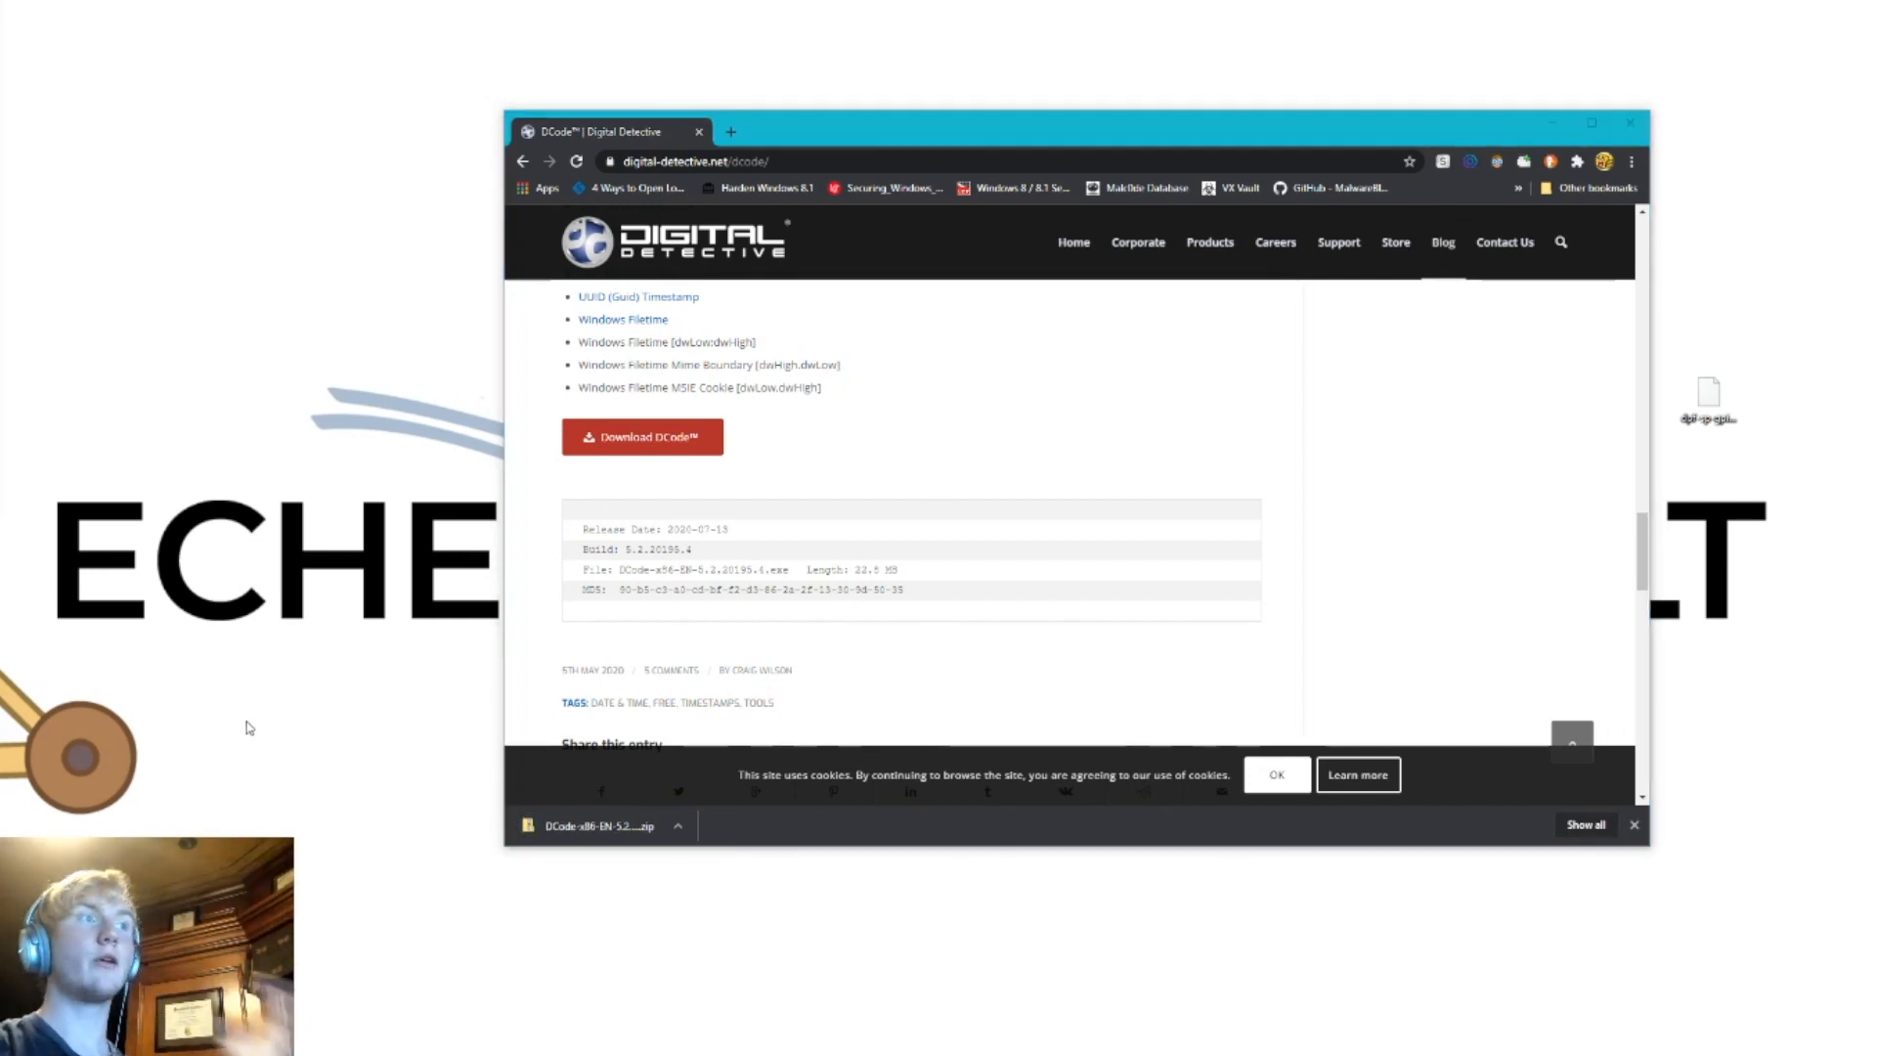
Step: Put the downloaded DCode zip on the desktop and extract it into its own folder there
drag(586, 826, 372, 576)
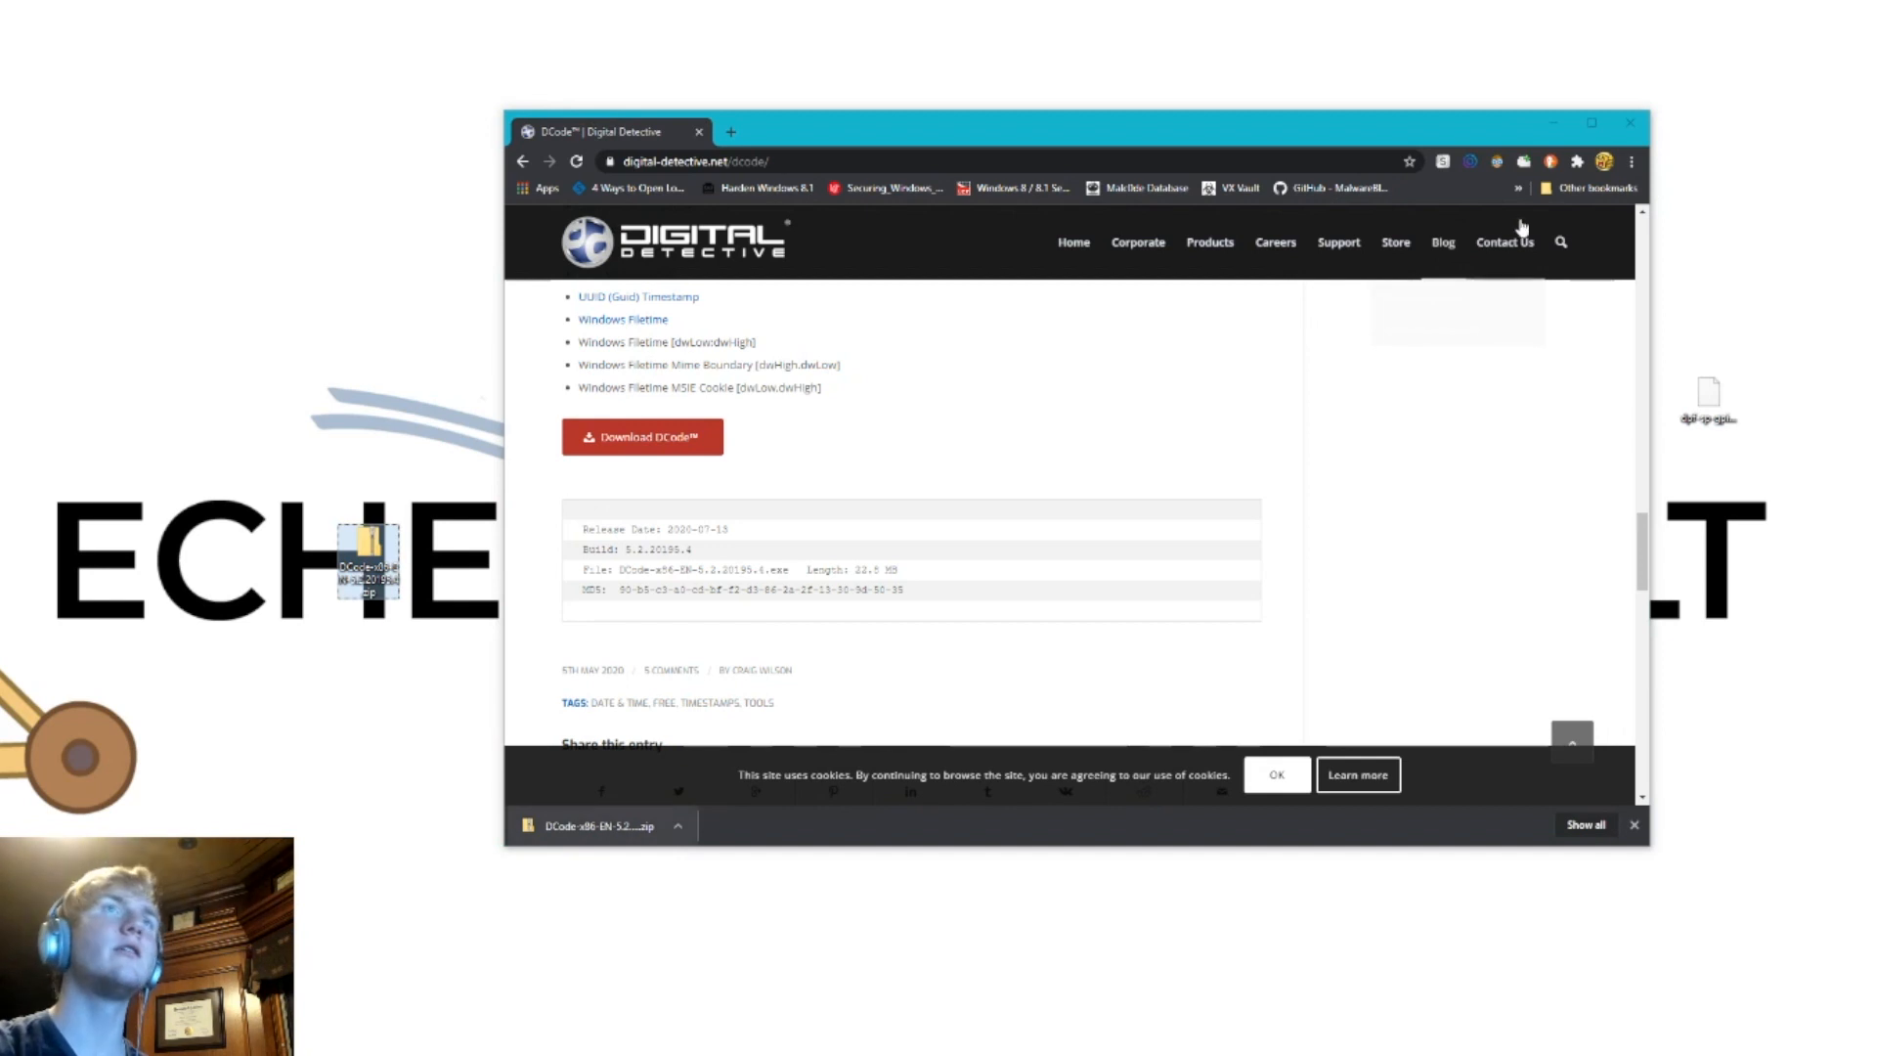
click(1554, 123)
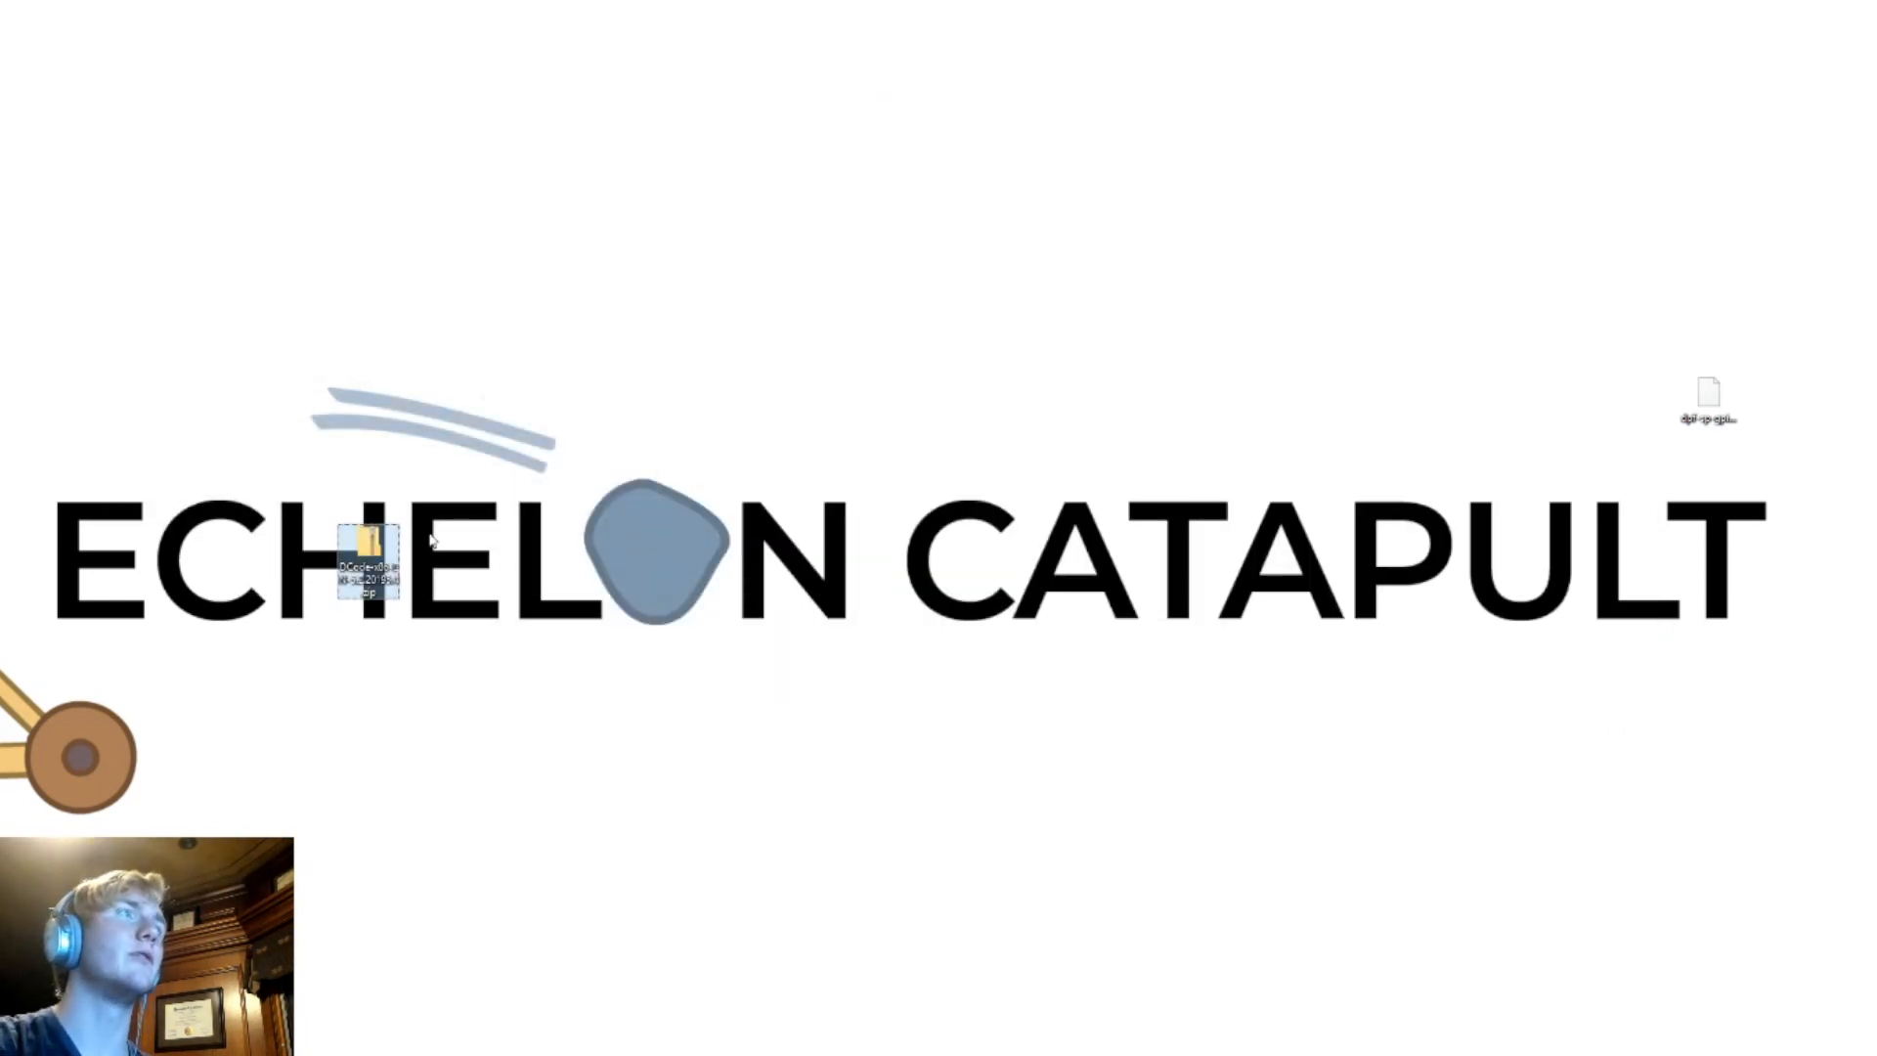
right_click(384, 546)
click(420, 618)
click(924, 773)
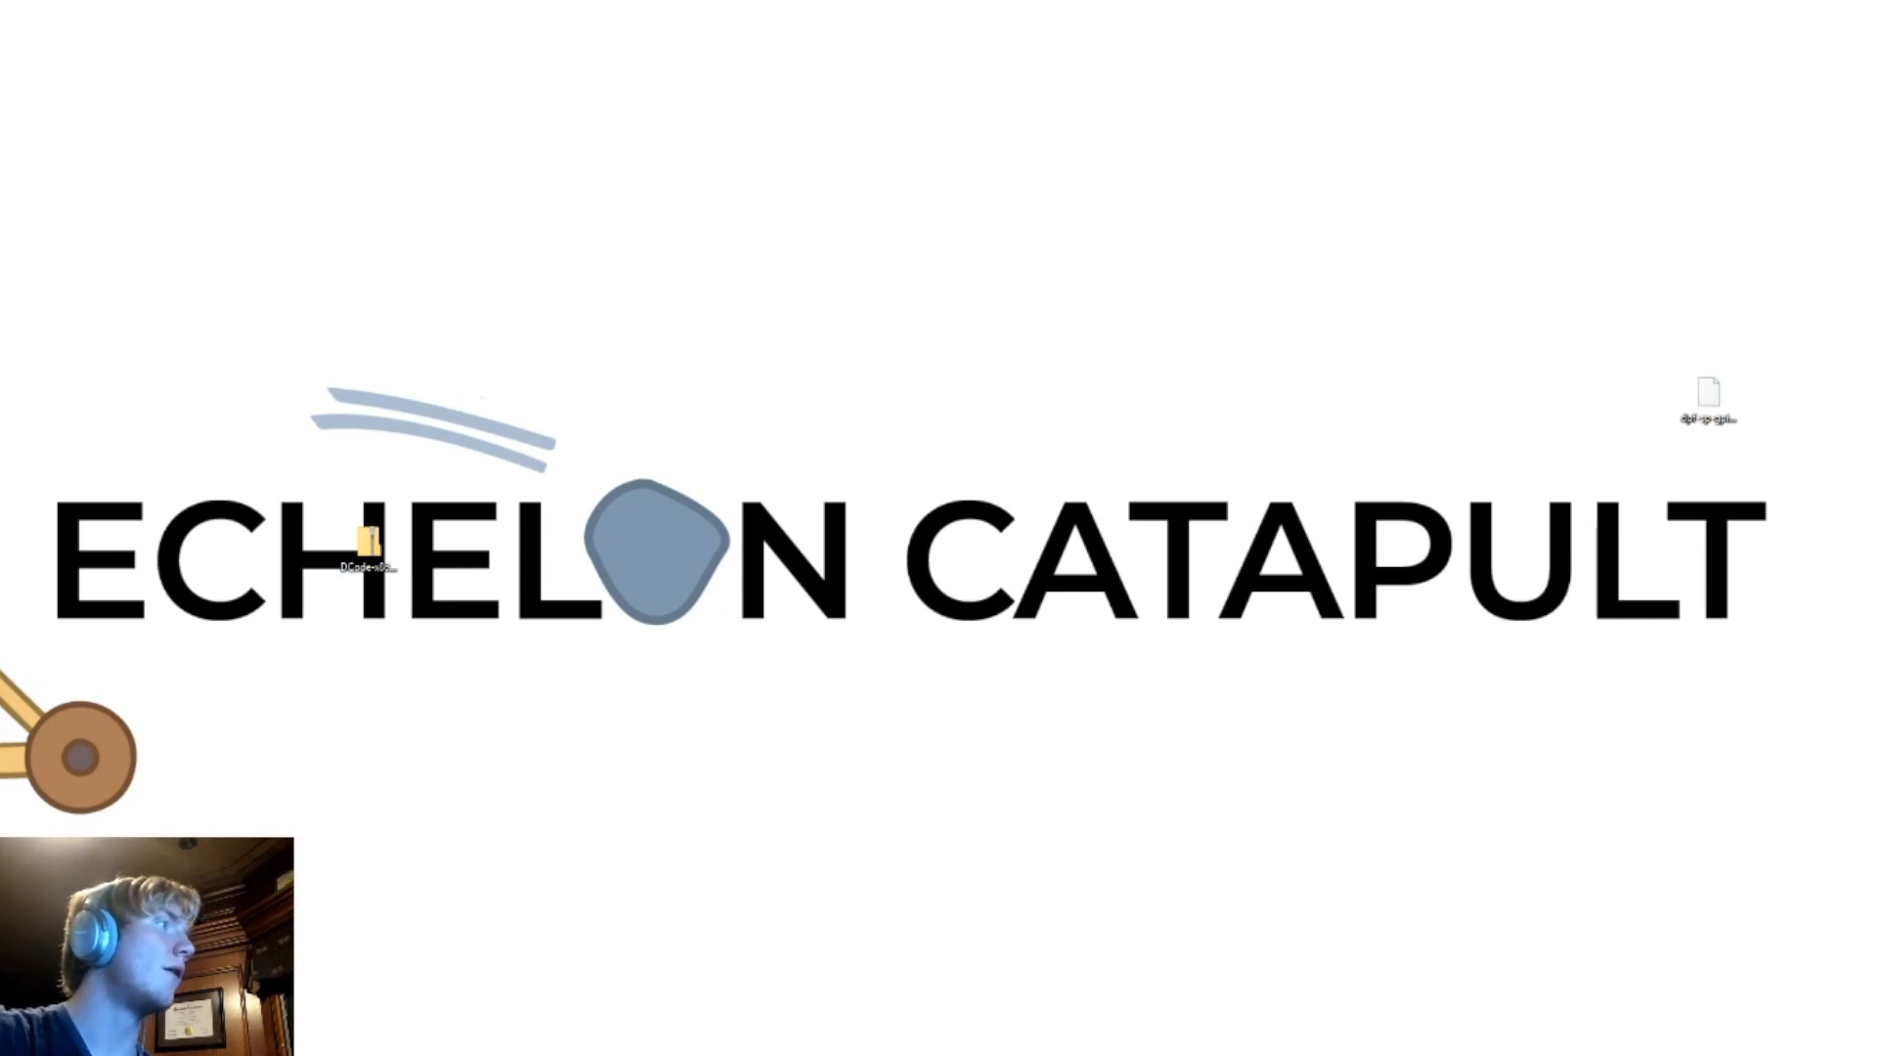
drag(0, 792, 686, 342)
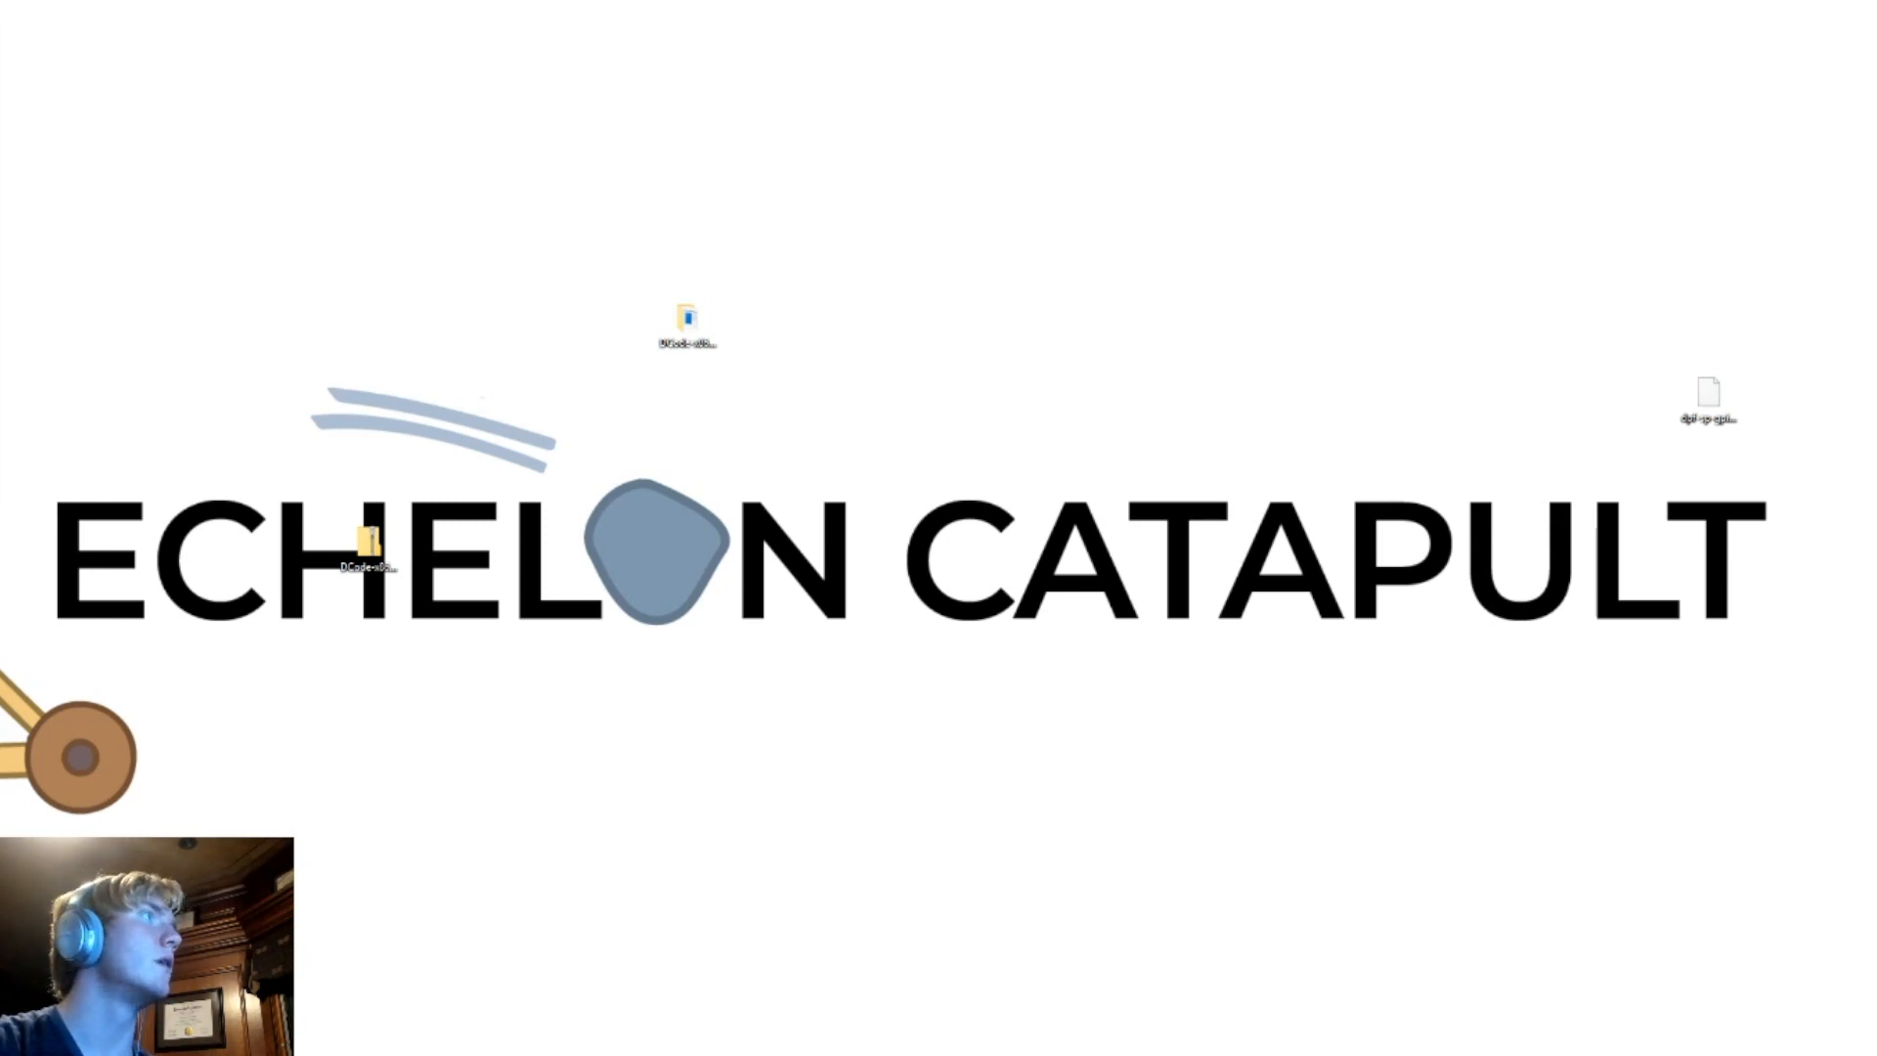
Step: Launch DCode-x86-EN-5.2.20195.4.exe from the extracted folder, allow it past Microsoft Defender SmartScreen and close the folder window
double_click(687, 320)
click(768, 338)
double_click(767, 337)
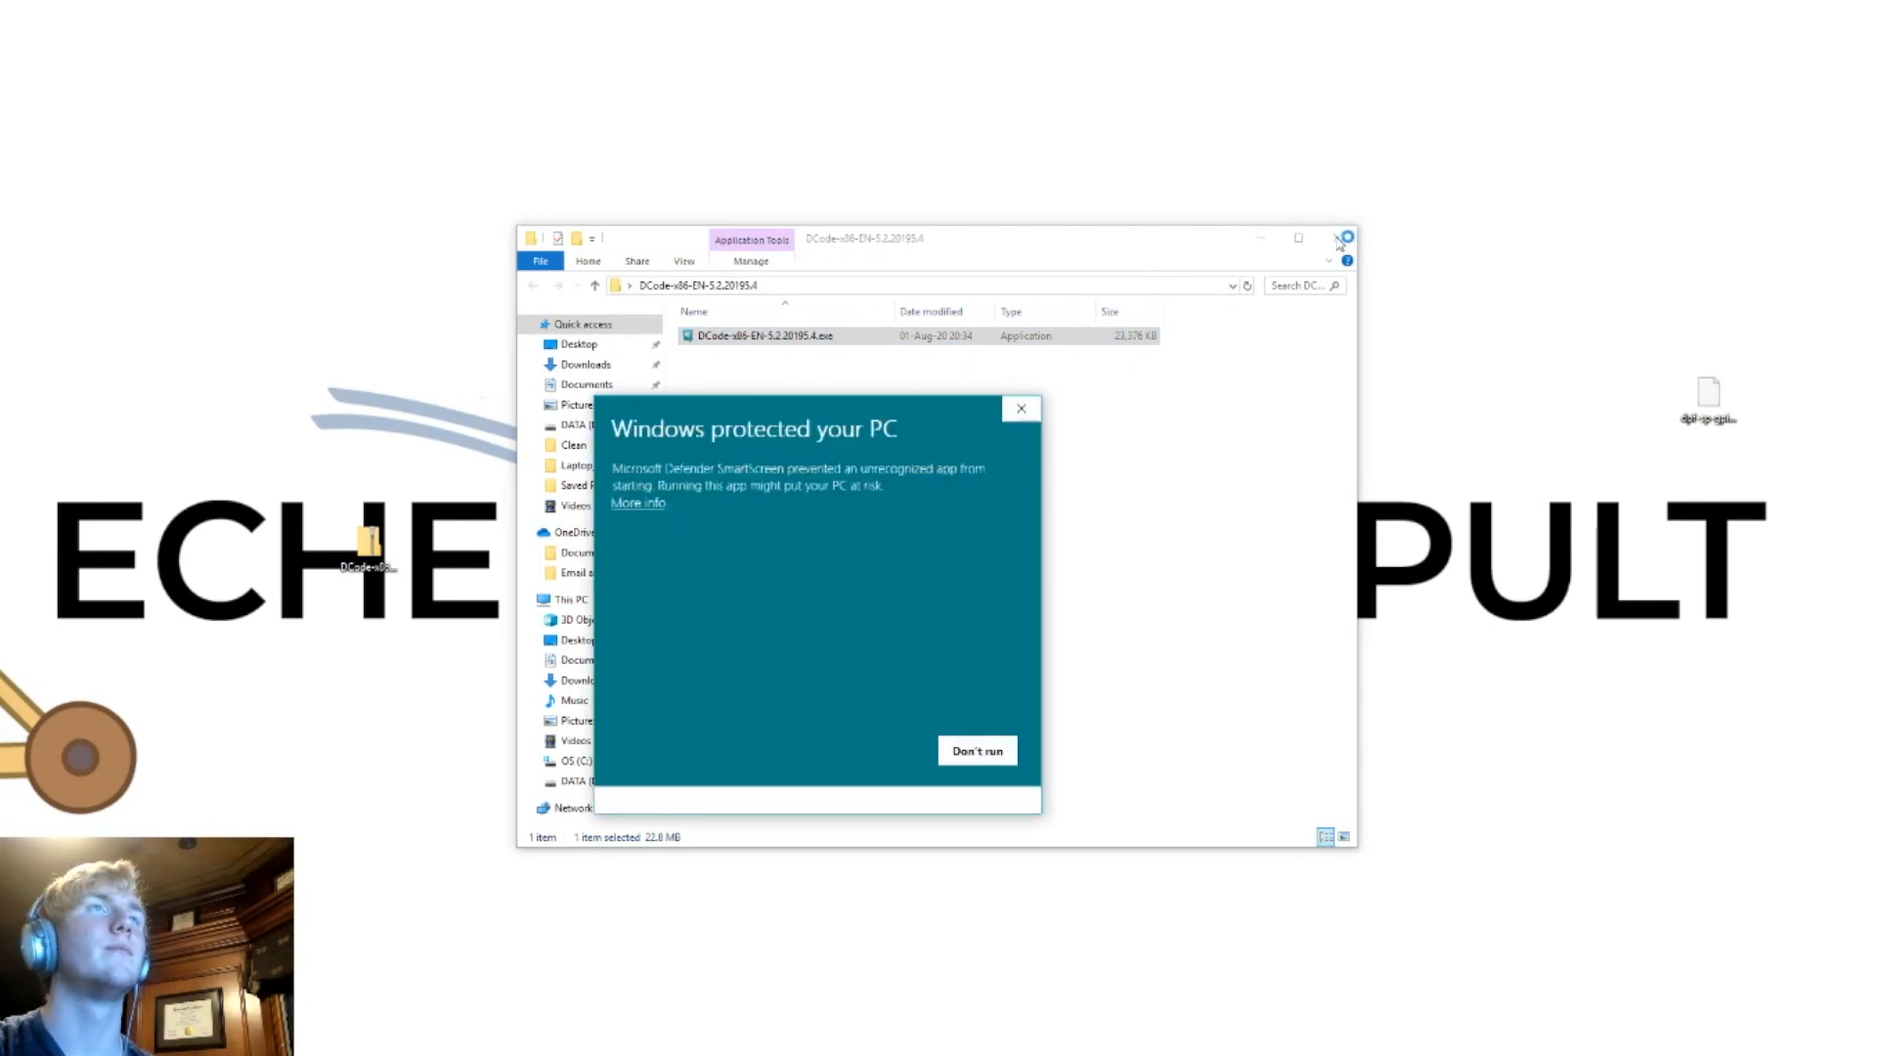
click(638, 505)
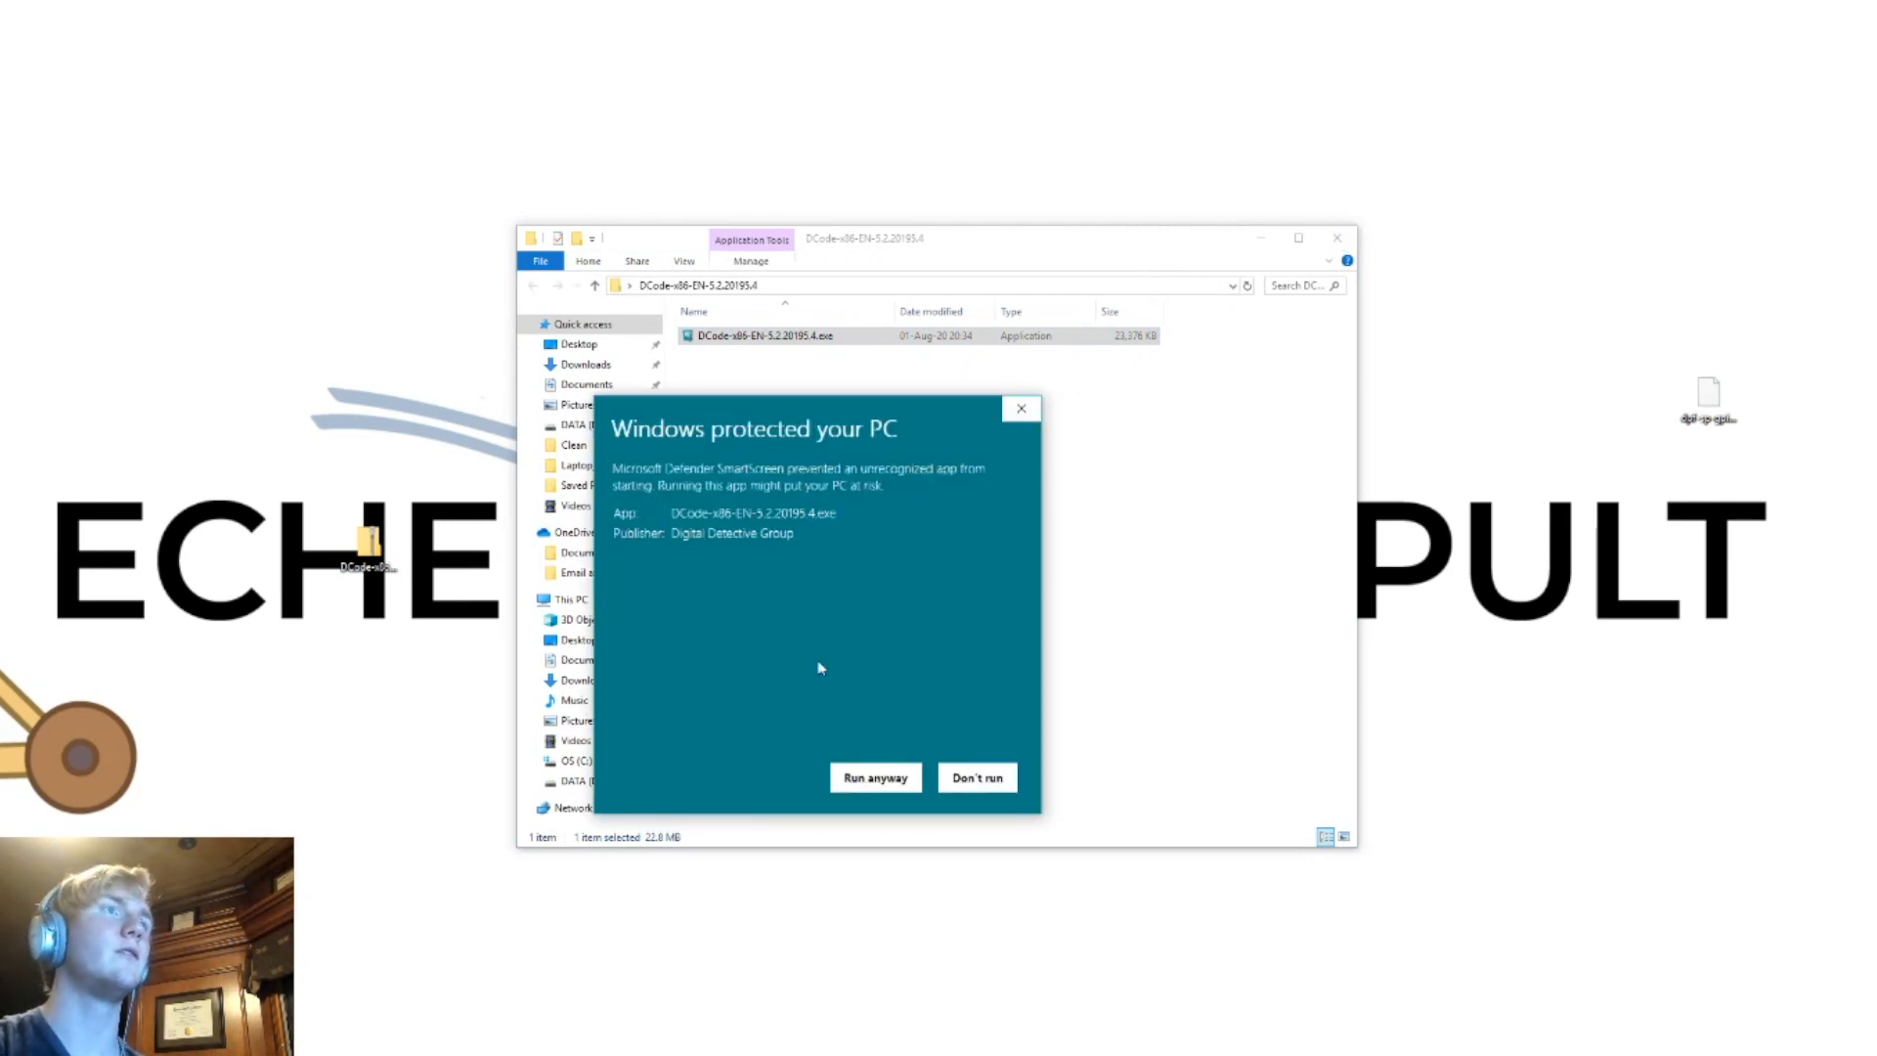
click(889, 782)
click(1337, 238)
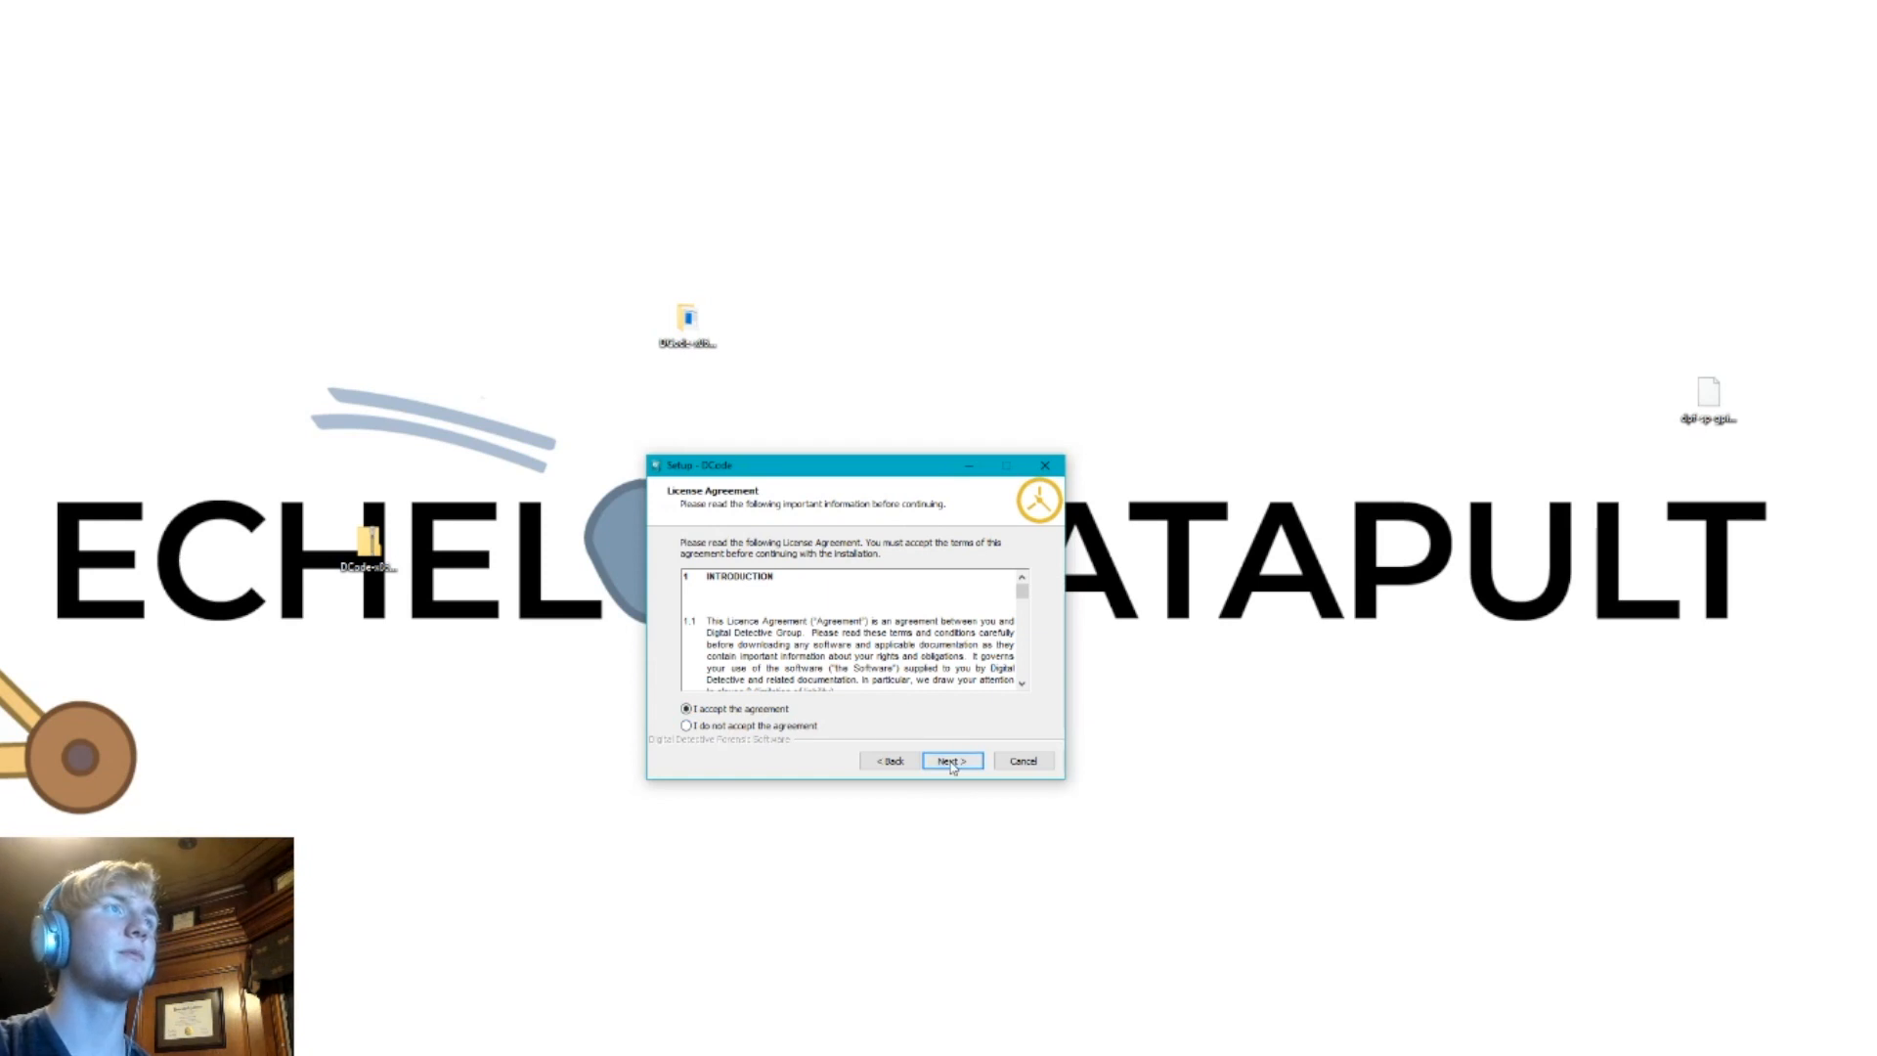
Step: Accept the DCode license agreement and set the installation destination to D:\Applications\DCode v5
click(947, 762)
click(997, 603)
scroll(772, 665, down, 10)
click(749, 701)
click(734, 700)
click(794, 565)
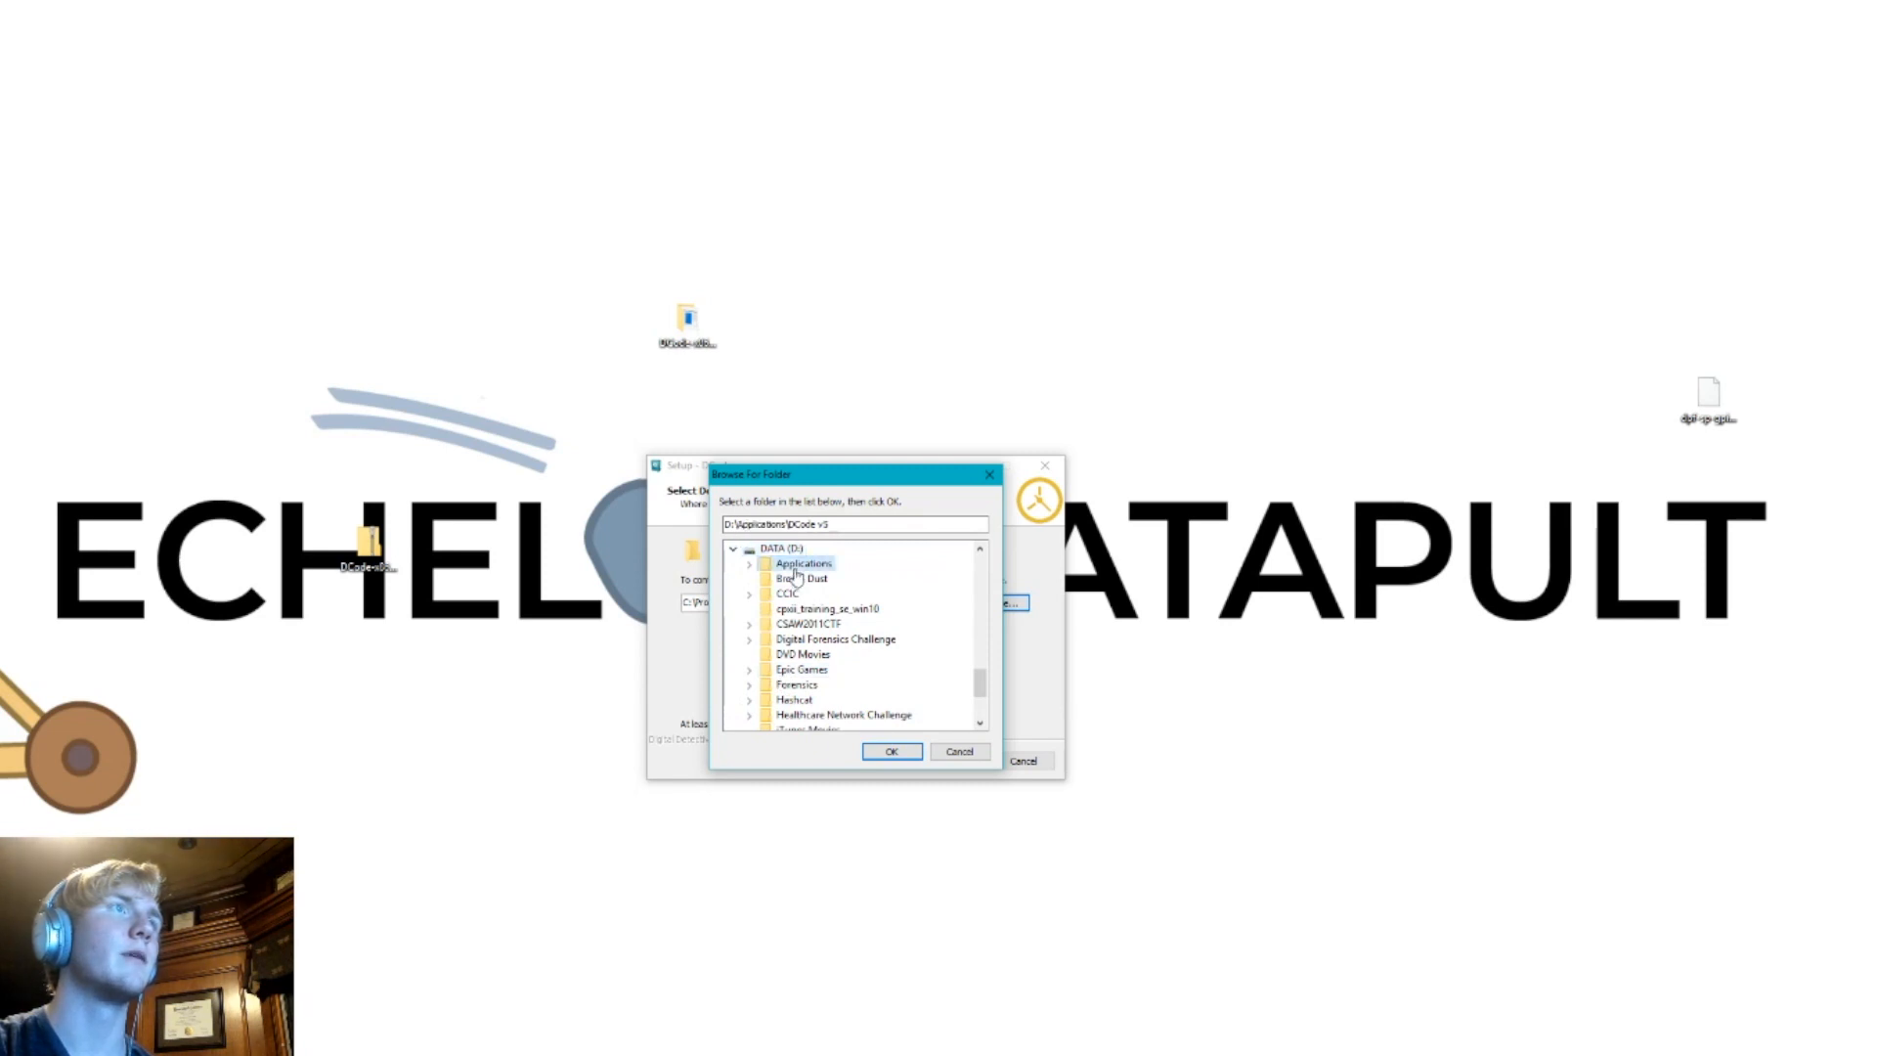
click(870, 752)
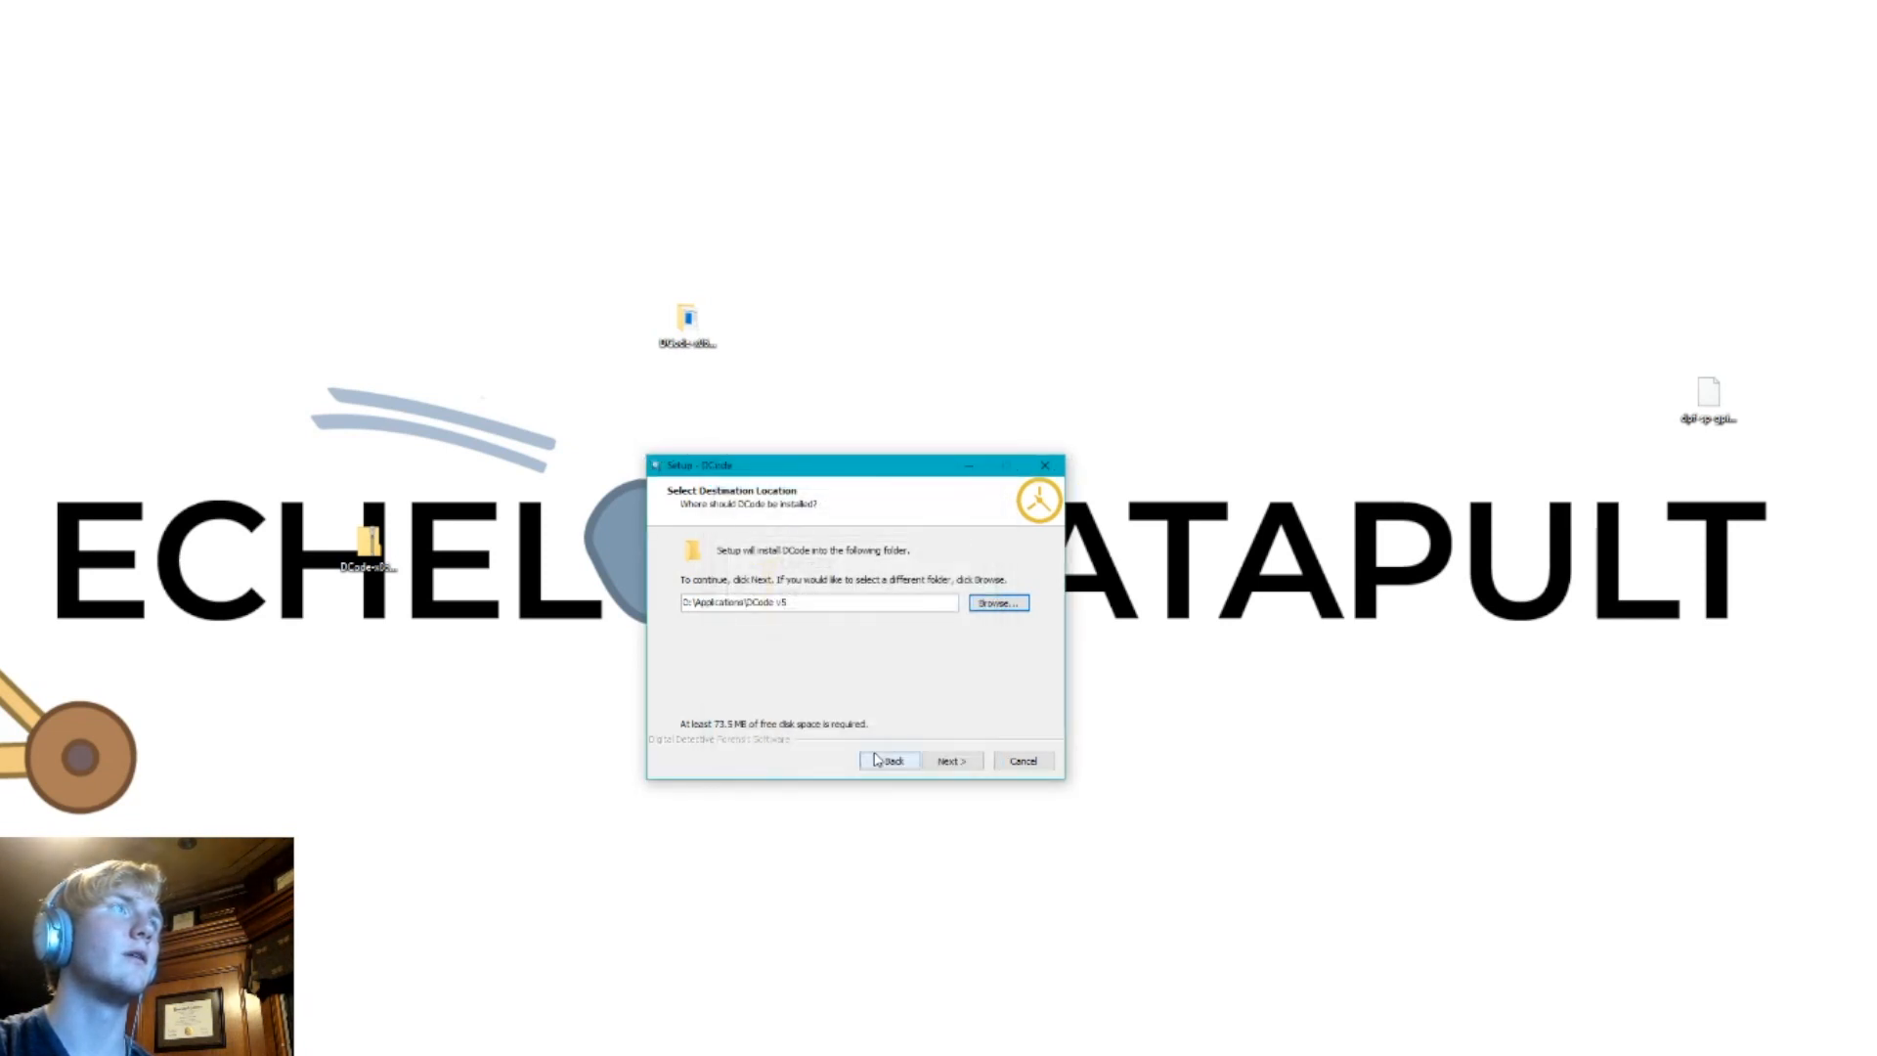
Step: Install DCode with the default Start Menu folder and a desktop shortcut, and finish the setup wizard
click(947, 763)
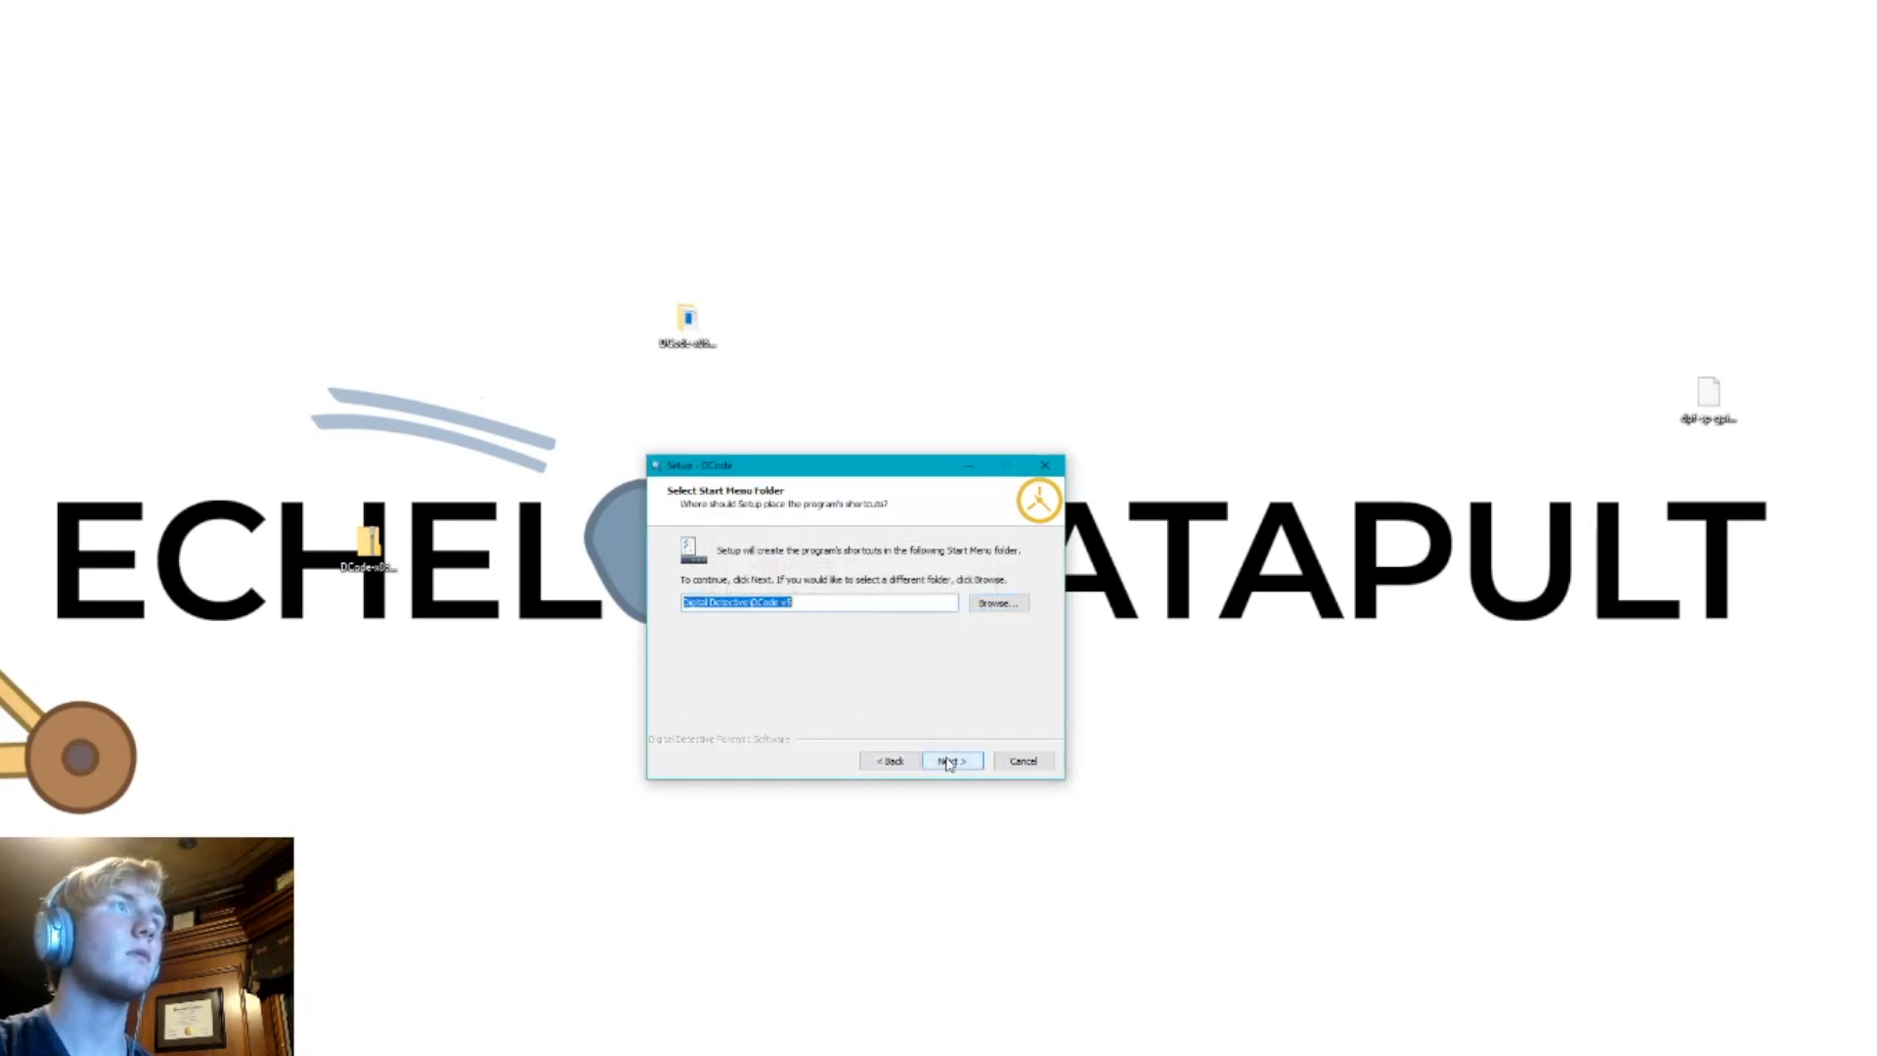
click(947, 763)
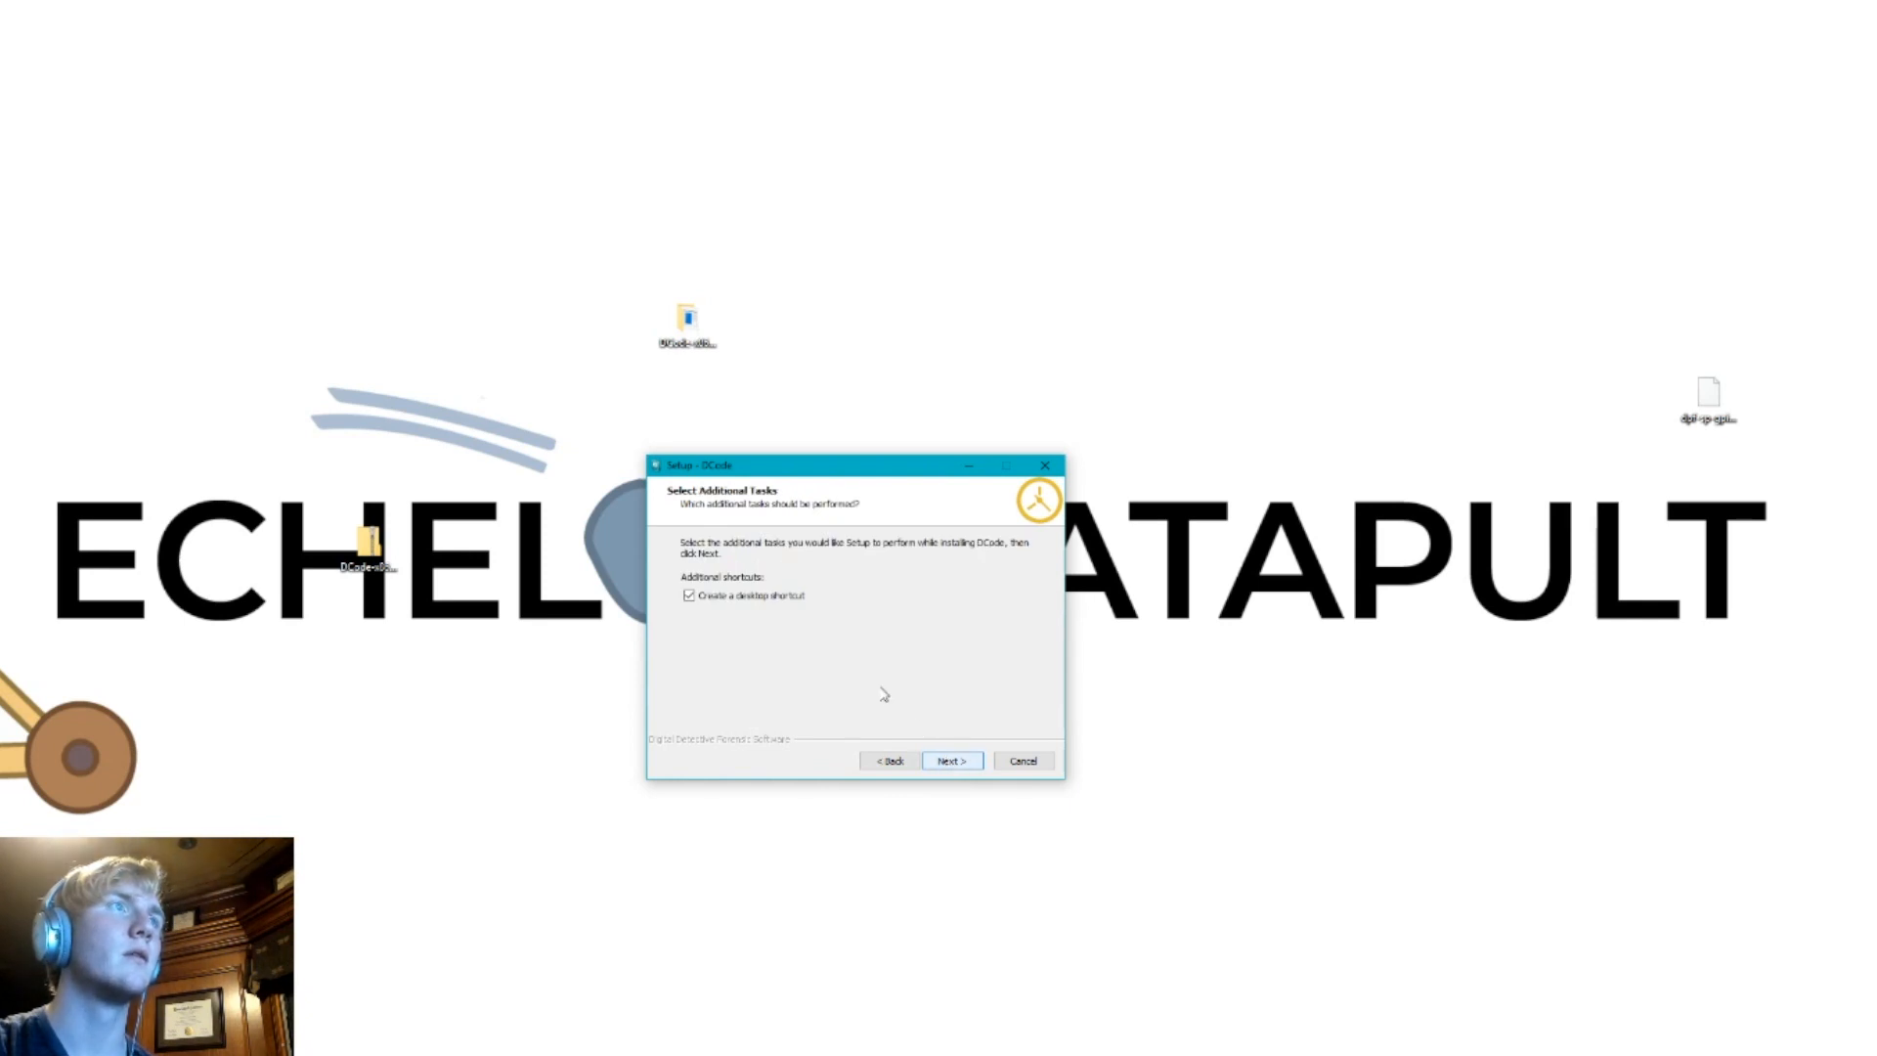
click(952, 766)
click(953, 766)
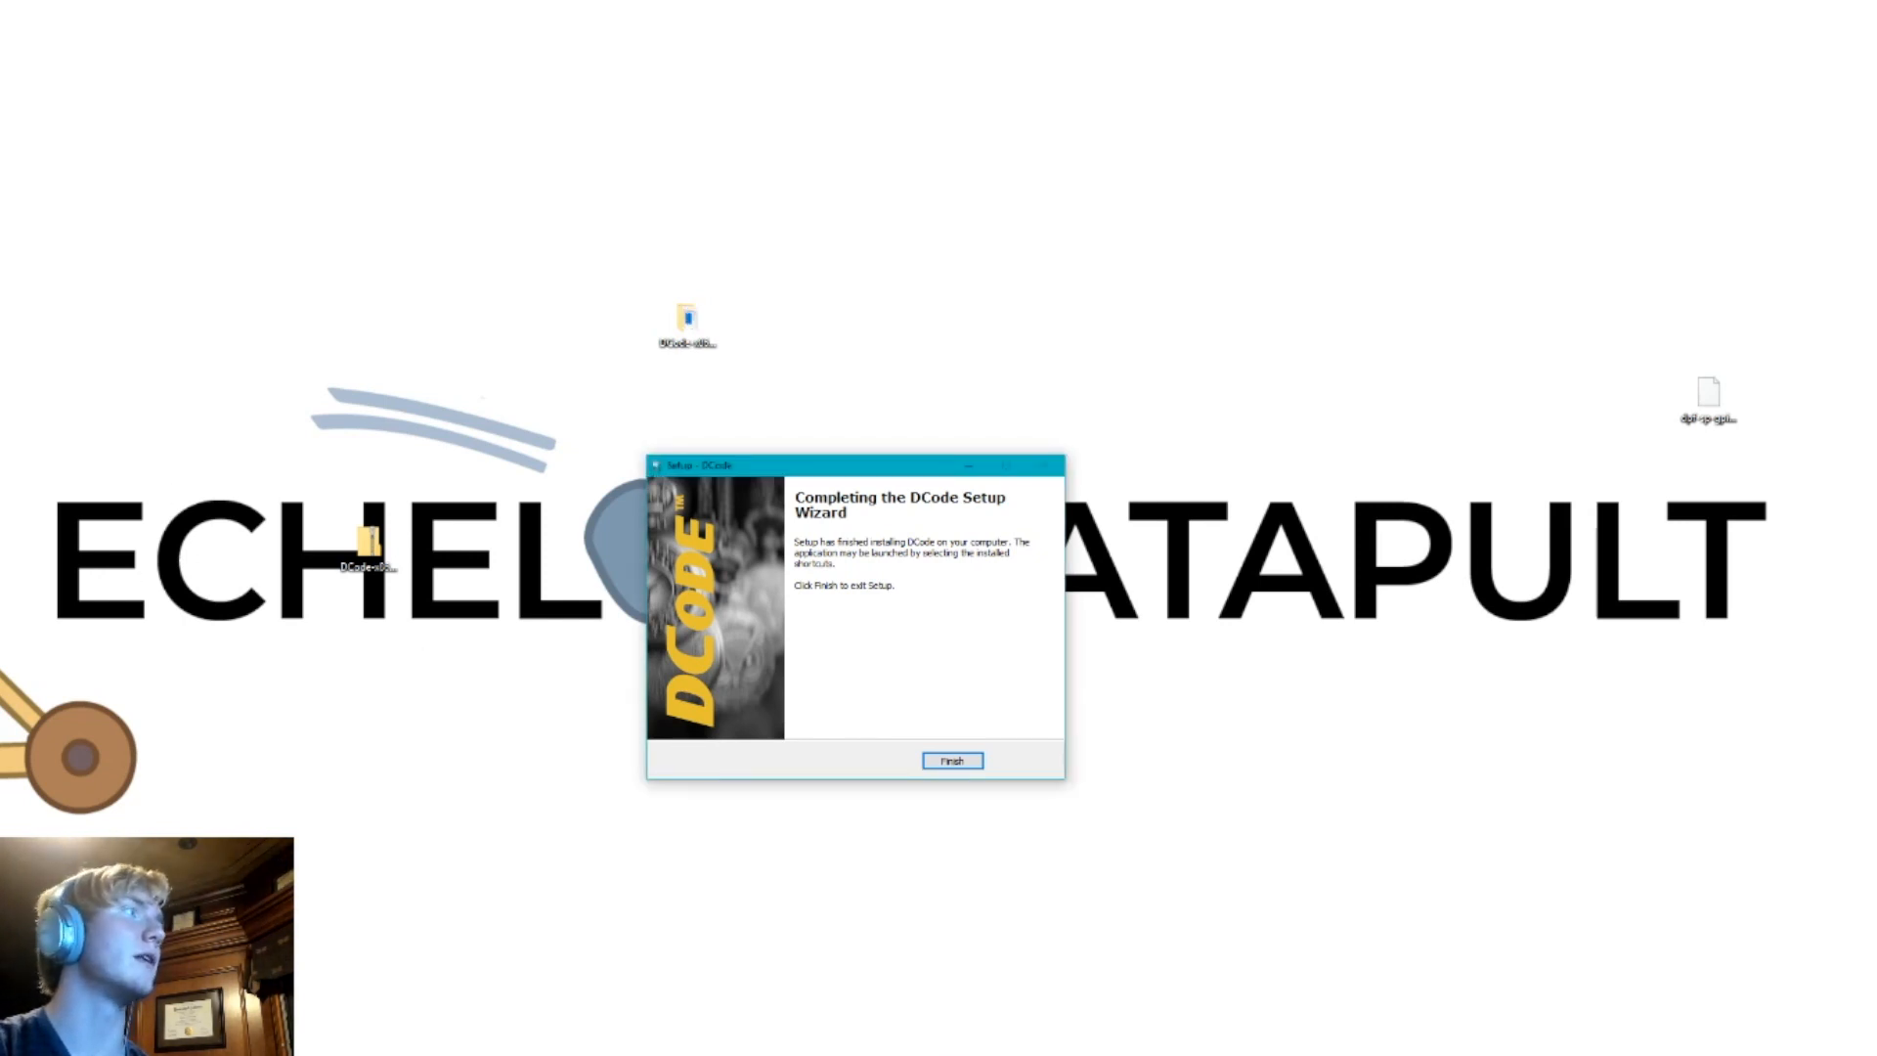
click(928, 758)
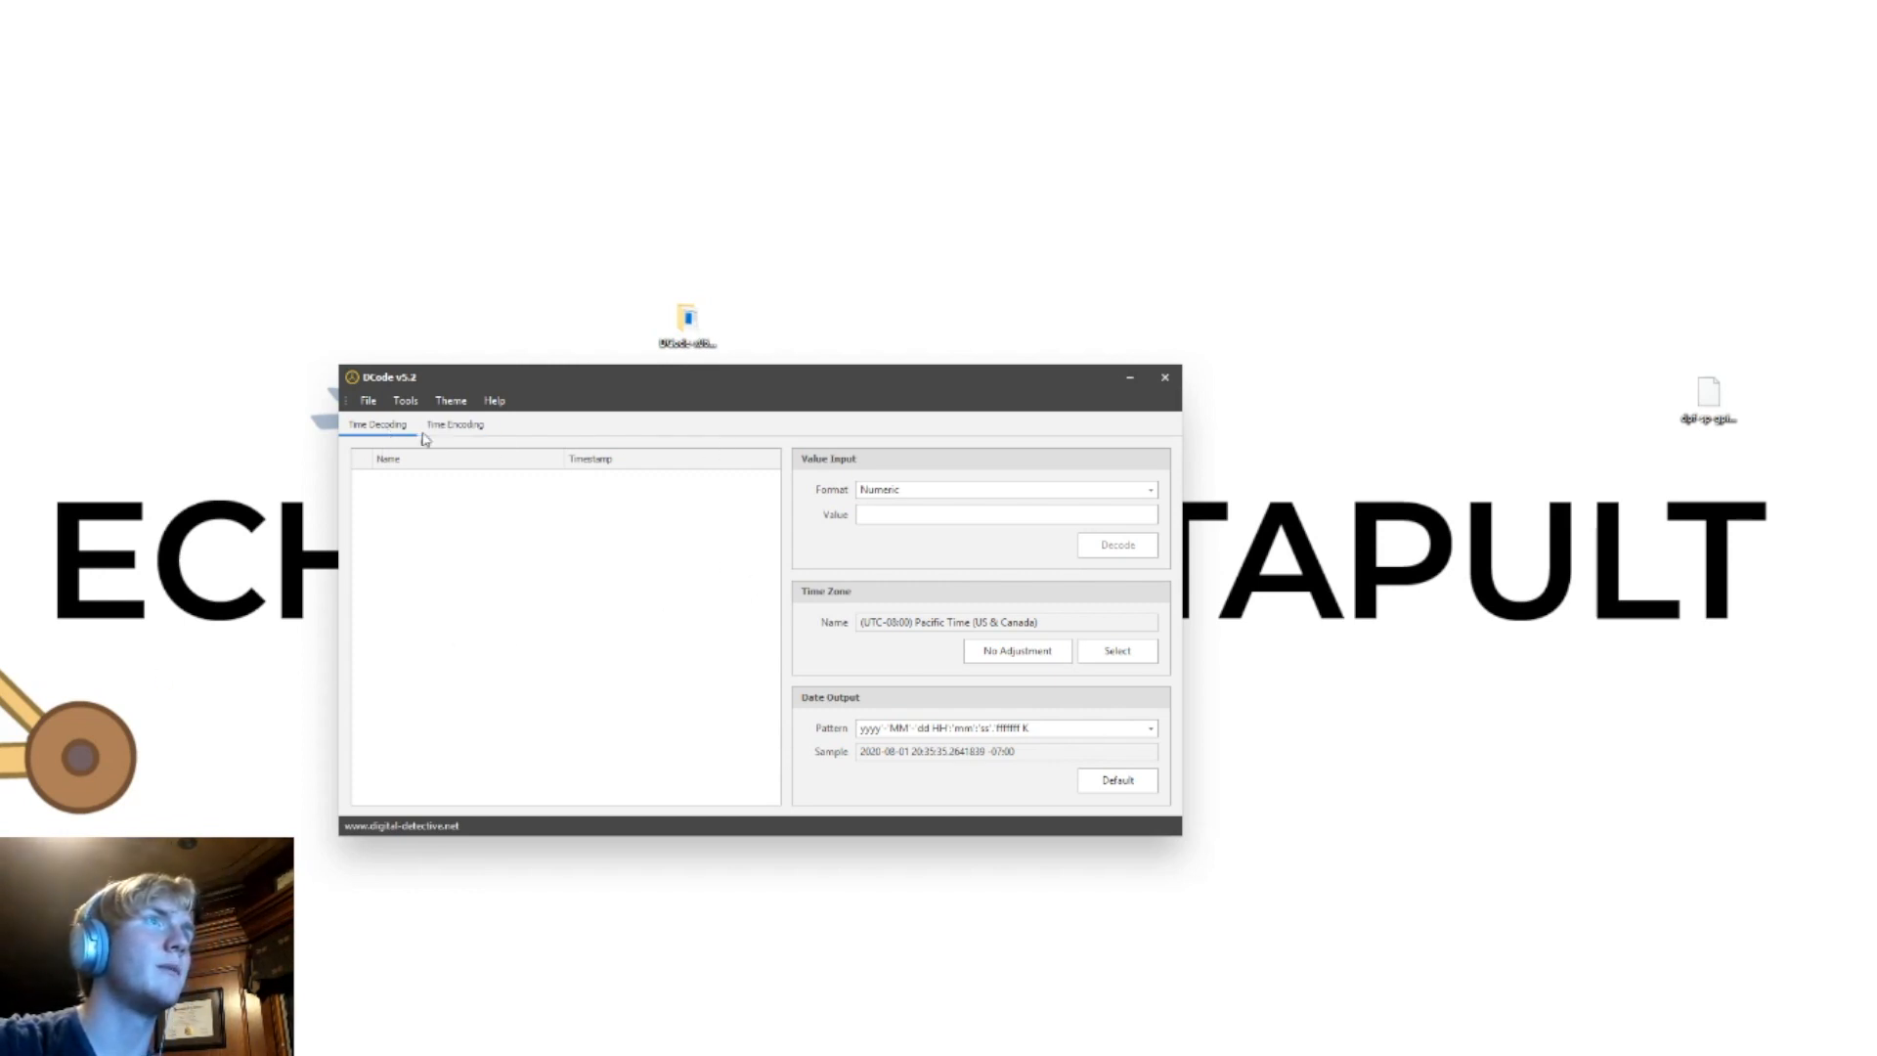
Step: Paste the timestamp bytes 60 92 7A 0D D5 02 CF 01 into DCode's time decoder and try to decode them as Numeric
right_click(920, 520)
click(936, 599)
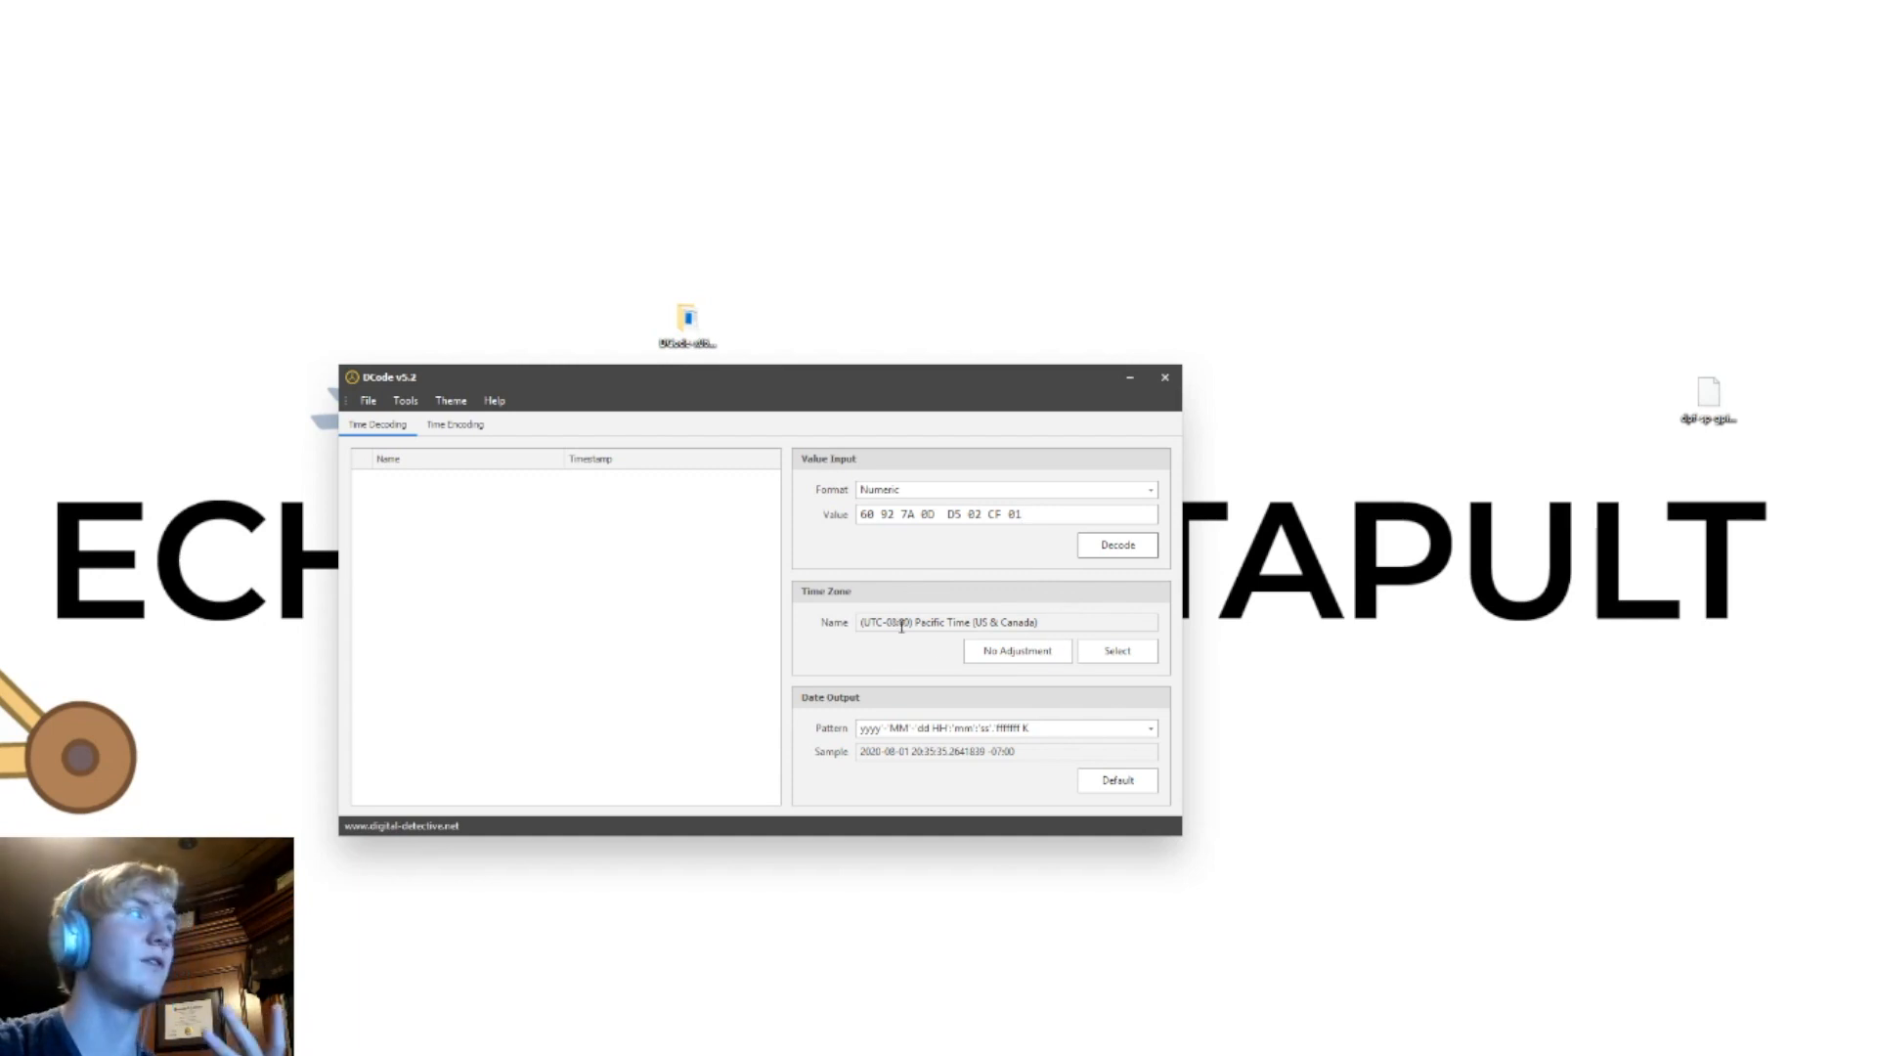
click(1102, 550)
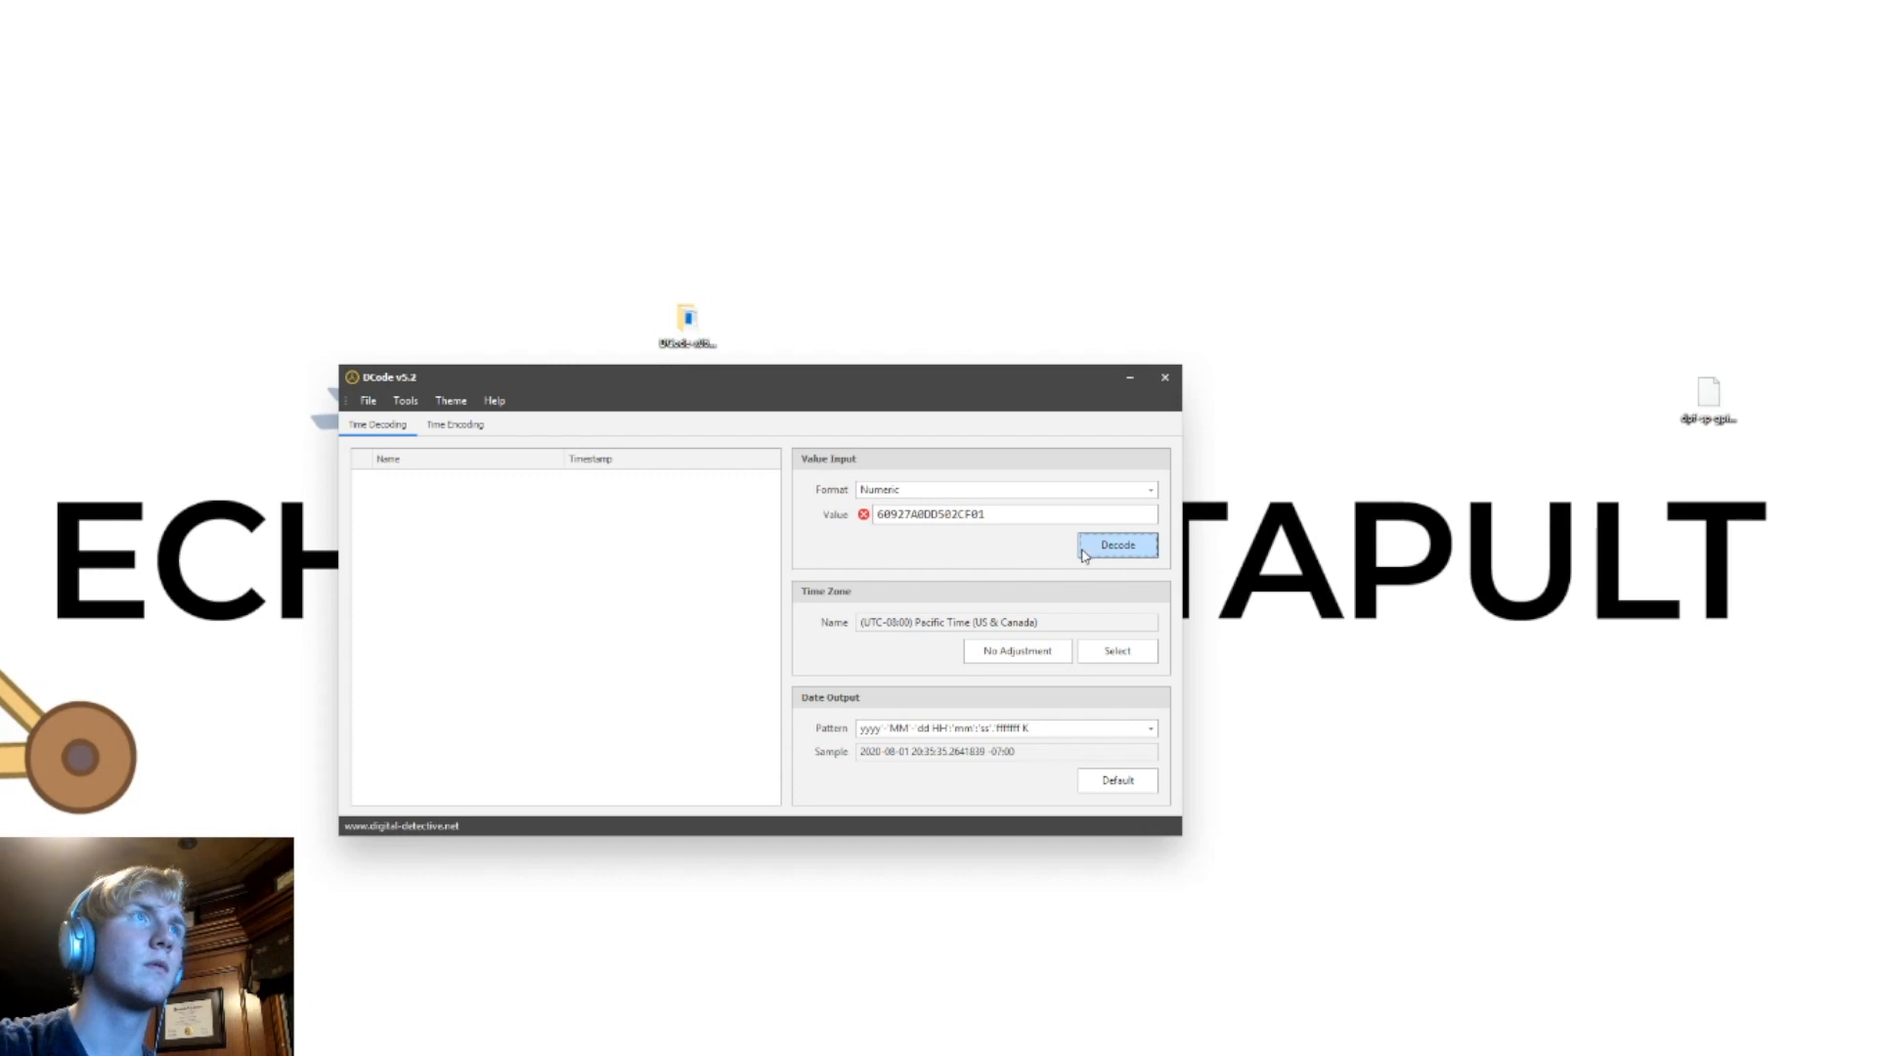
Step: Decode the timestamp value as Hexadecimal (Little Endian) and select the Windows Filetime (UTC) result
click(943, 493)
click(924, 526)
click(1088, 540)
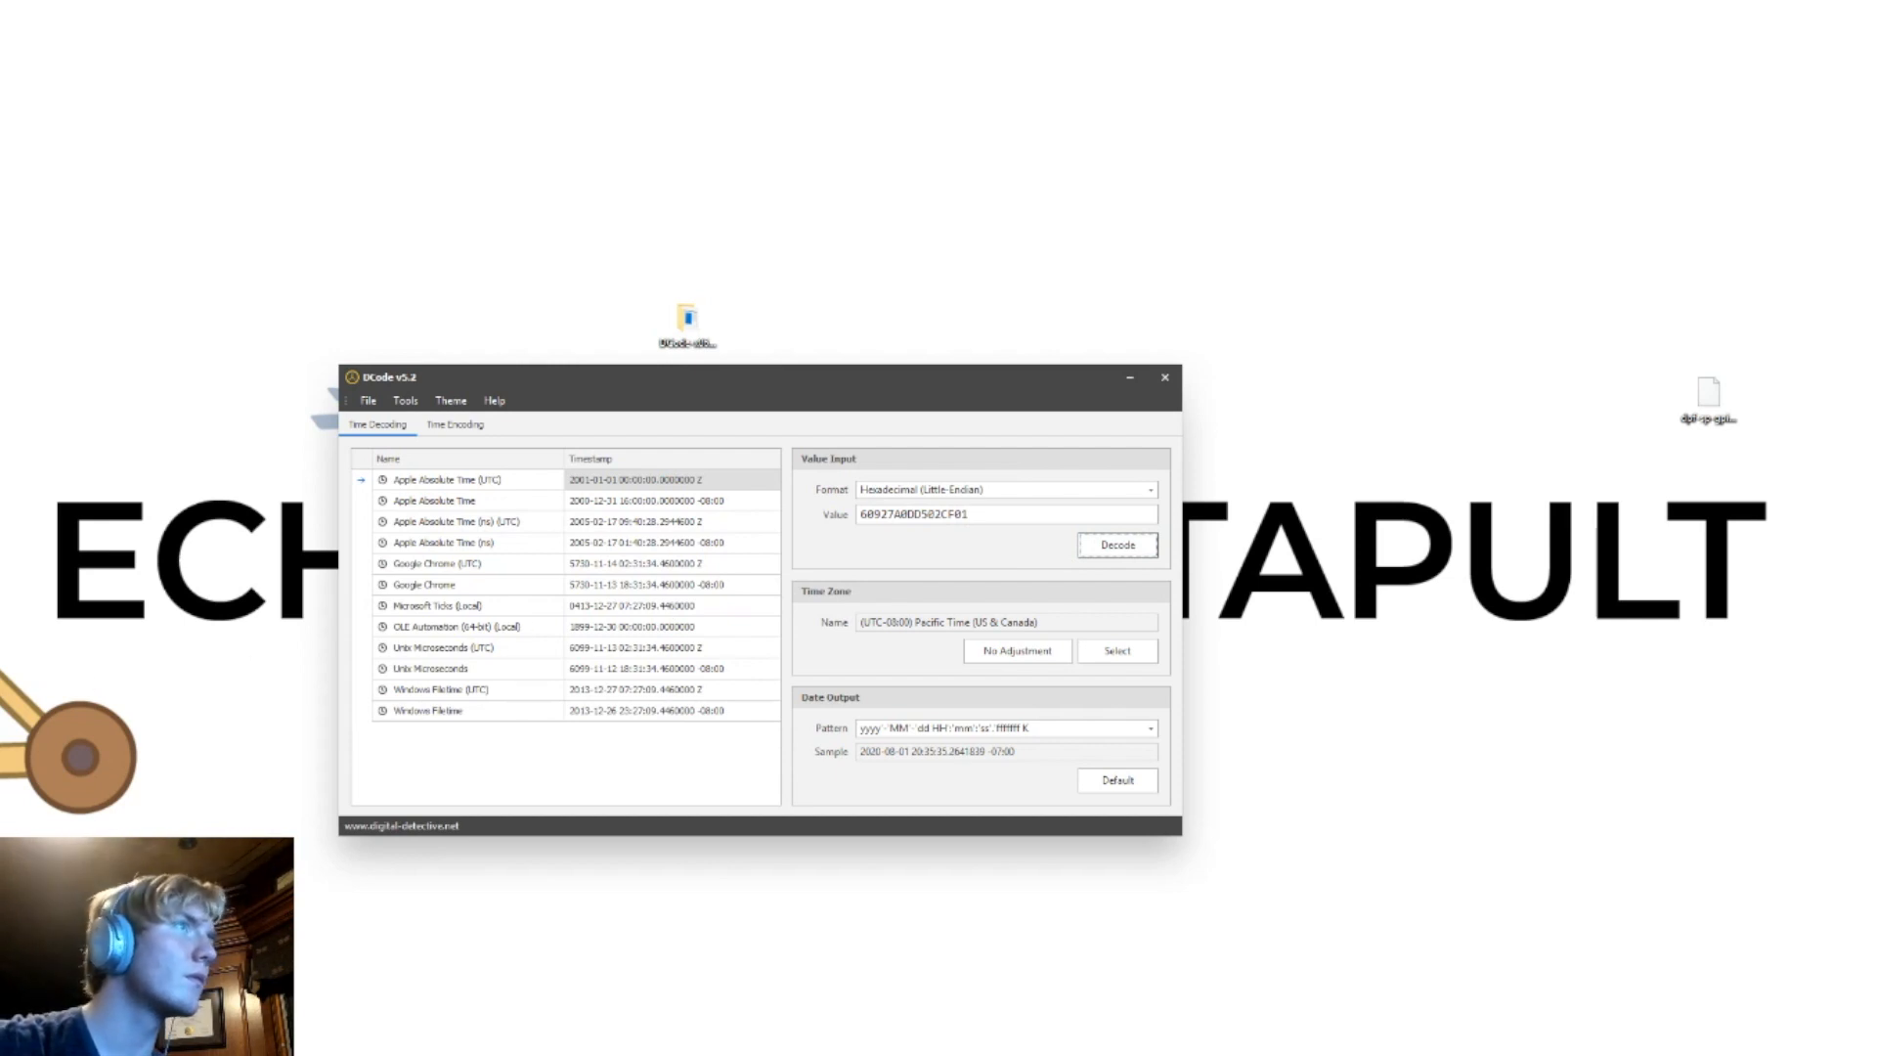
click(631, 692)
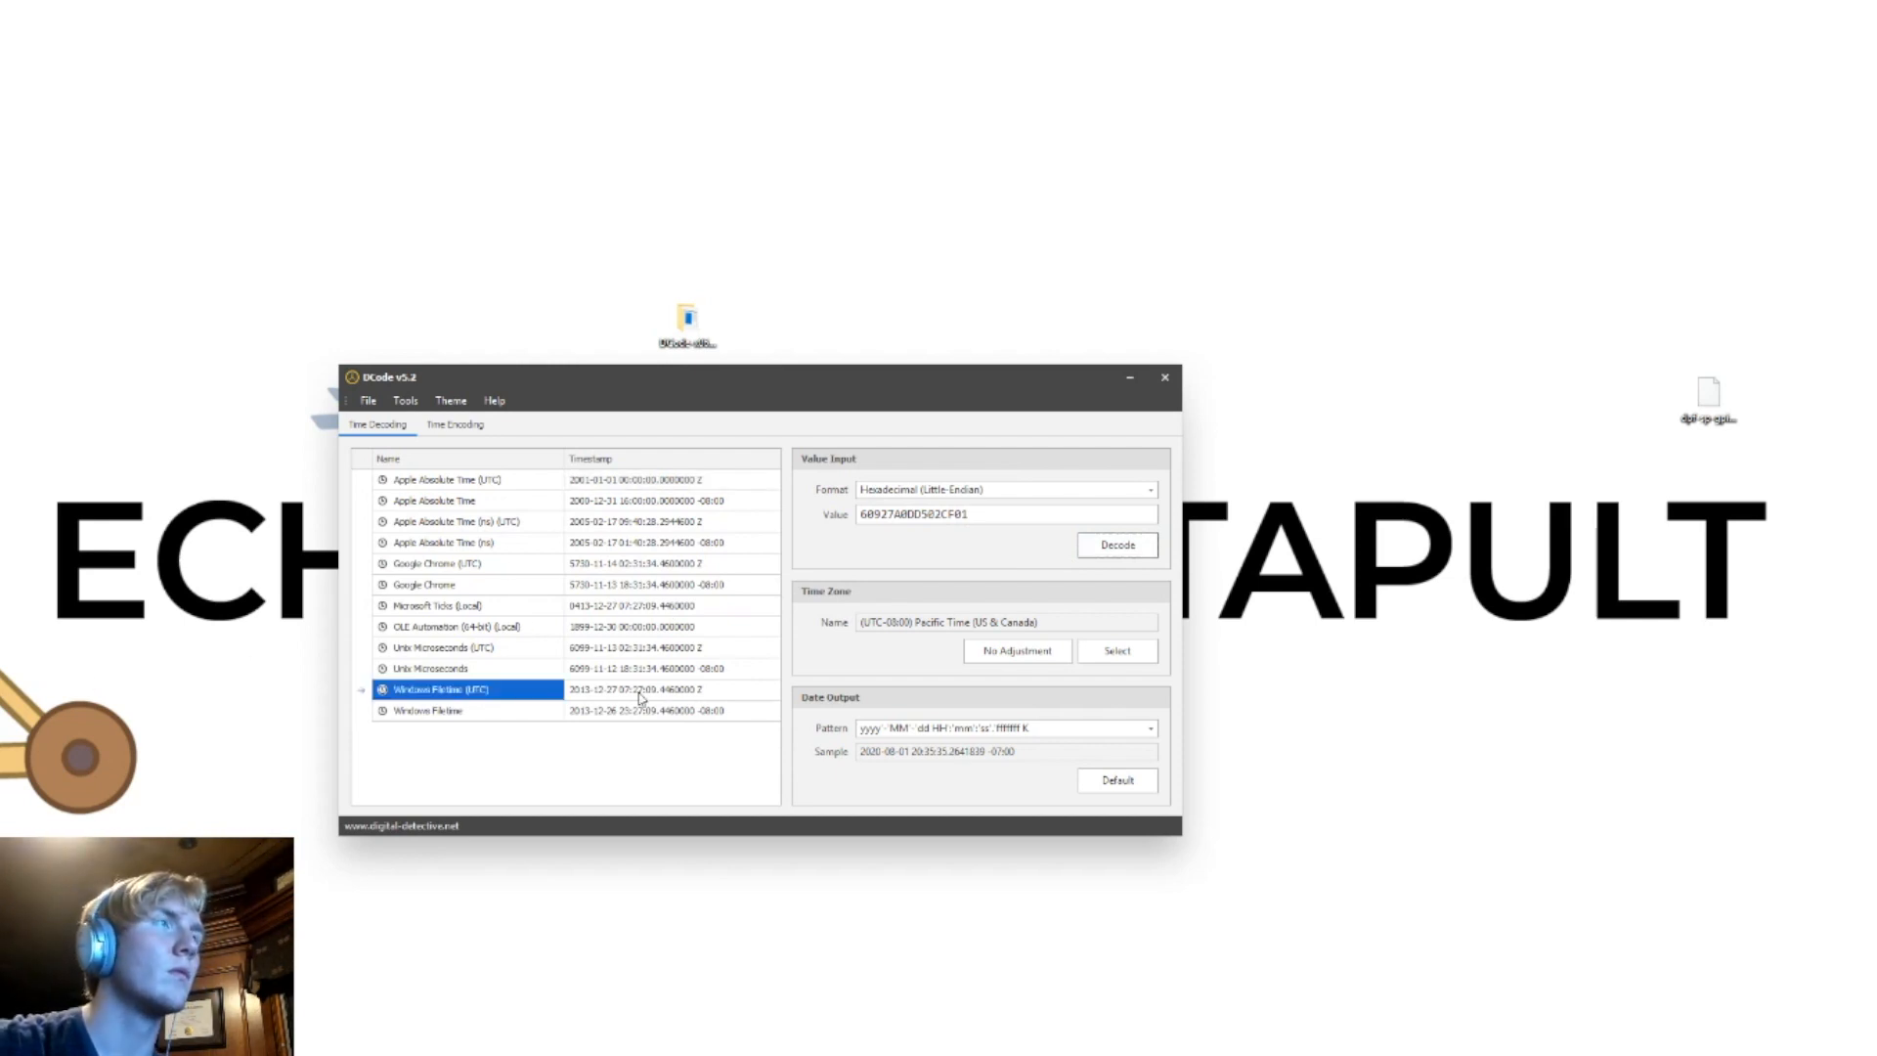